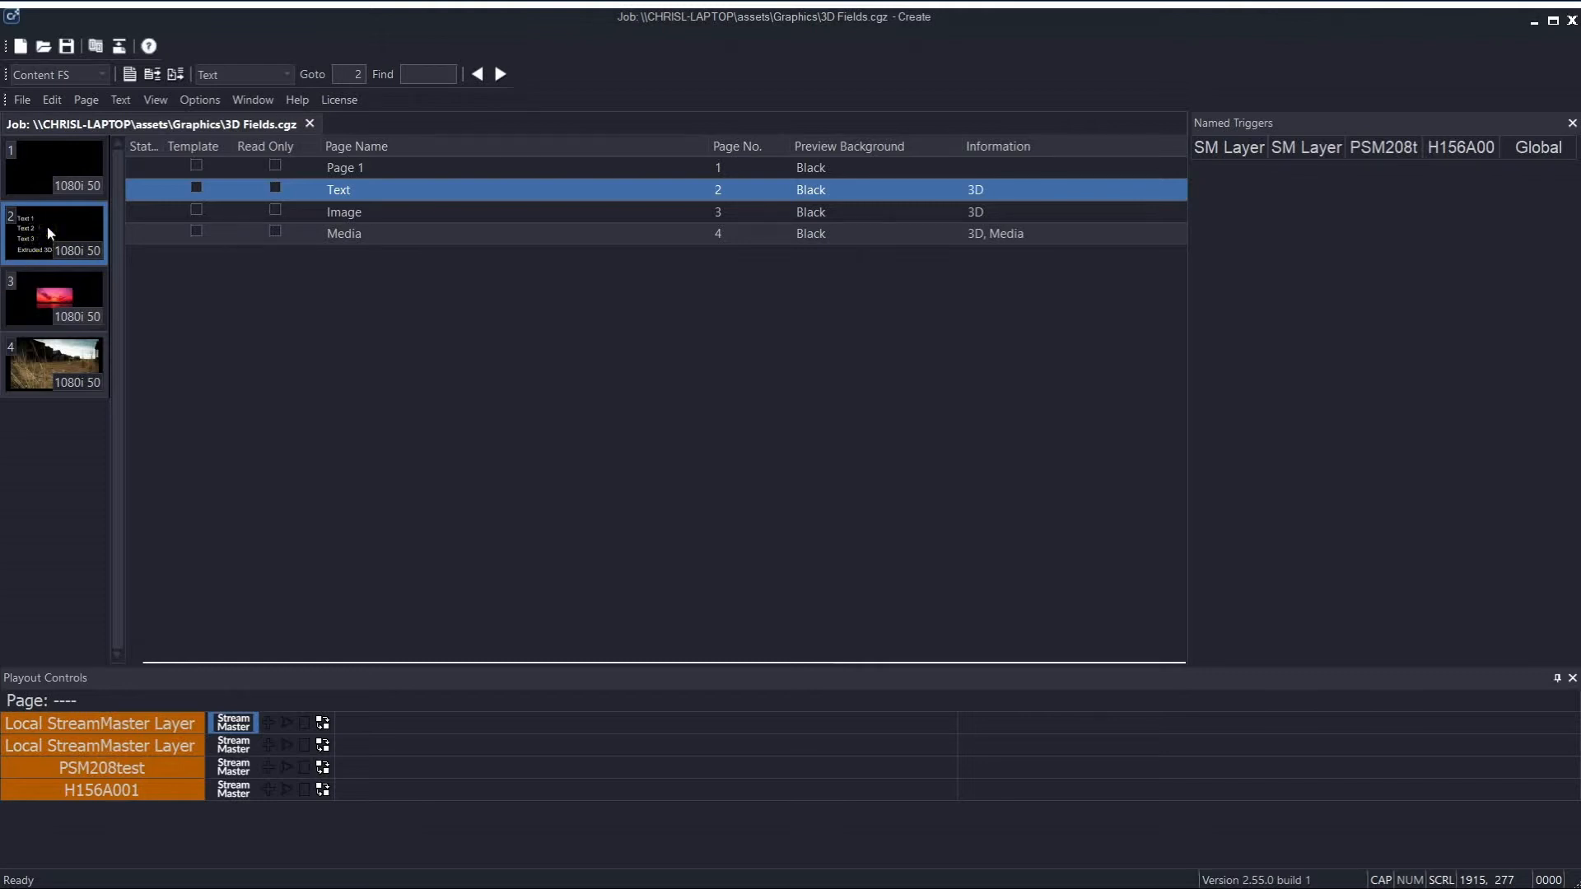
Step: Open page 2 "Text" for editing and set the field association of the Text 1 object to Primary
{"action": "double_click", "coordinate": [47, 225]}
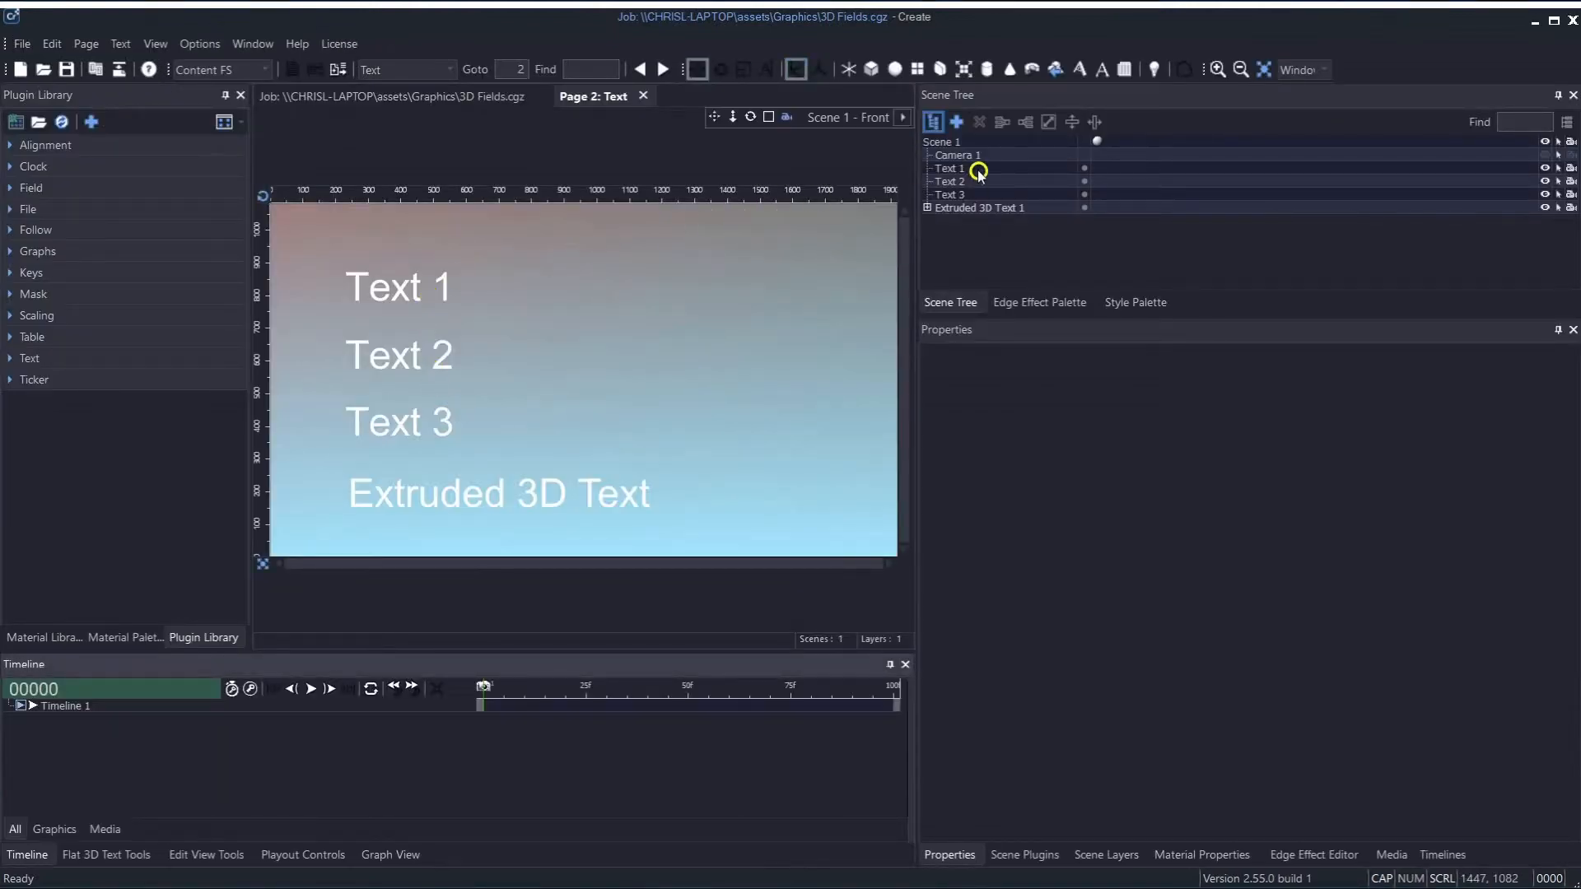
{"action": "left_click", "coordinate": [971, 206]}
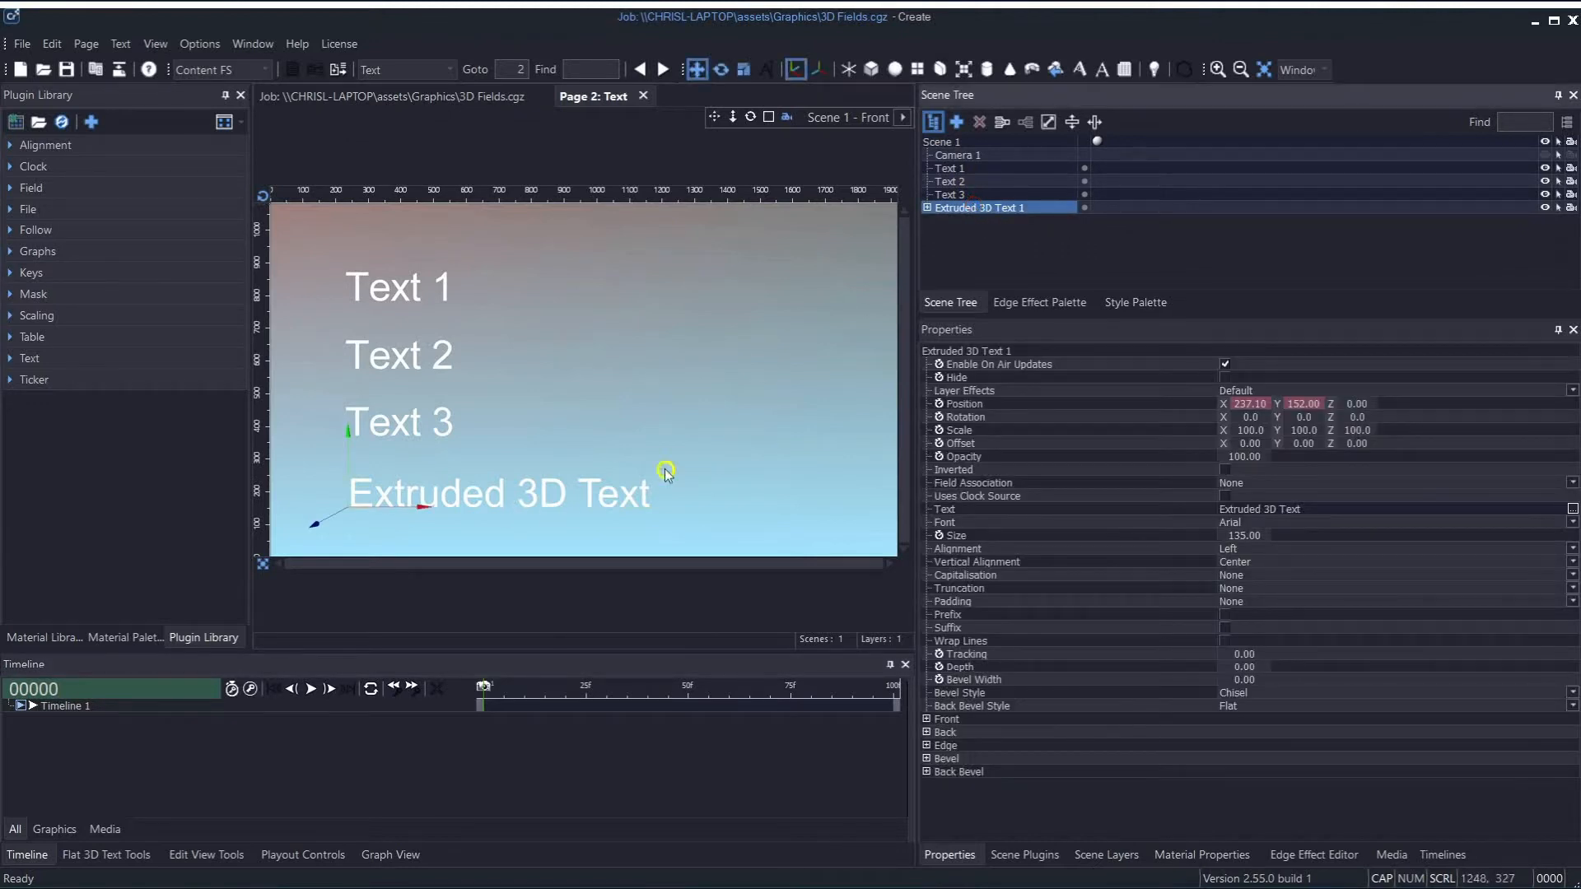
{"action": "left_click", "coordinate": [963, 167]}
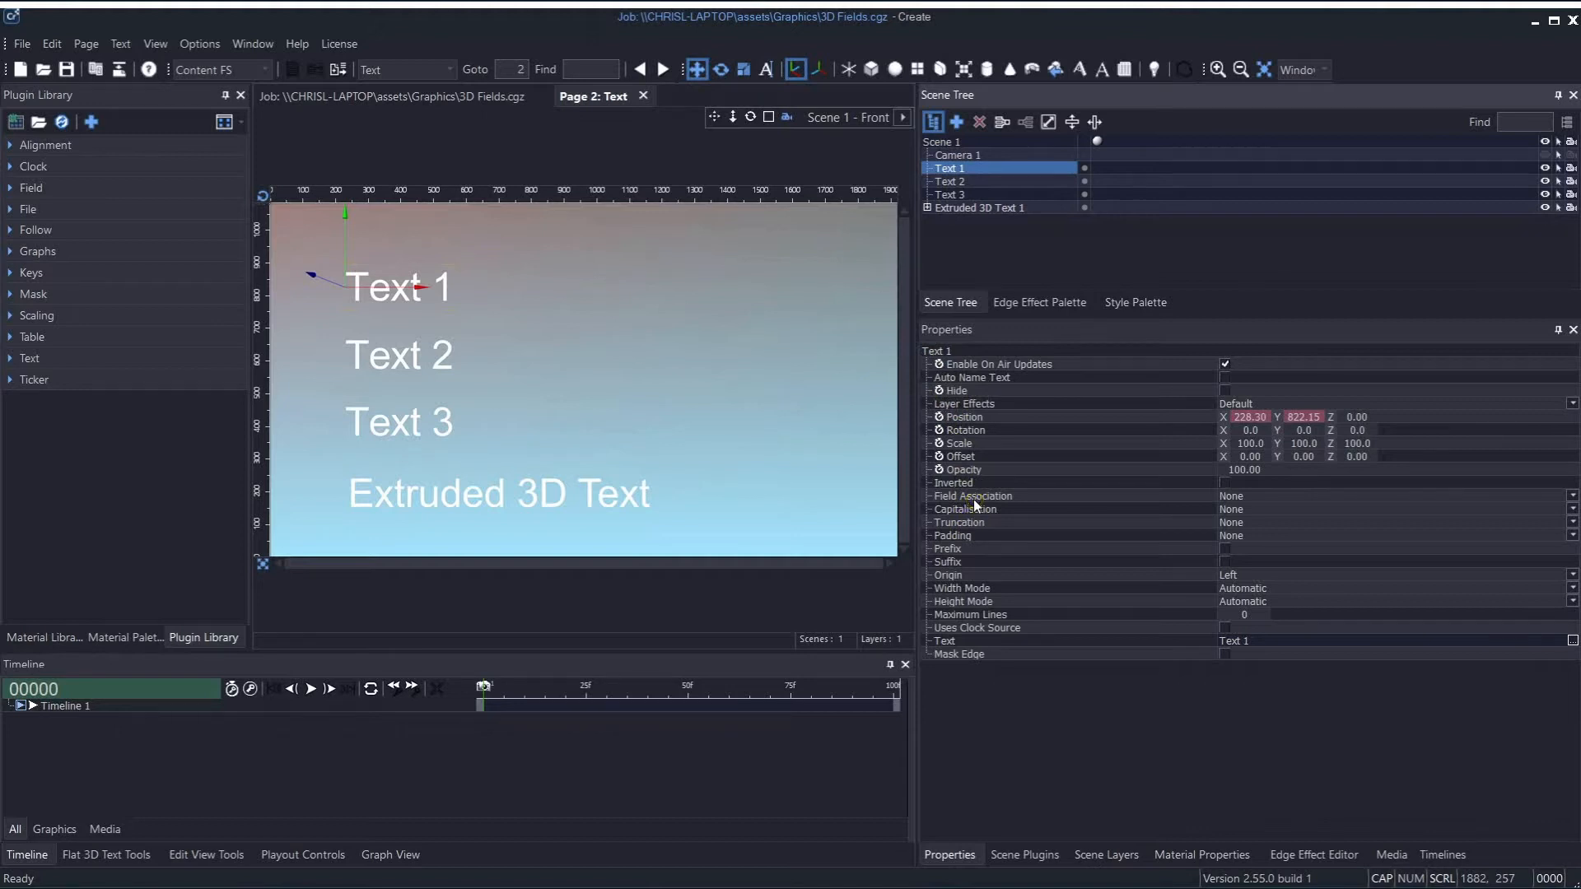
{"action": "left_click", "coordinate": [964, 495]}
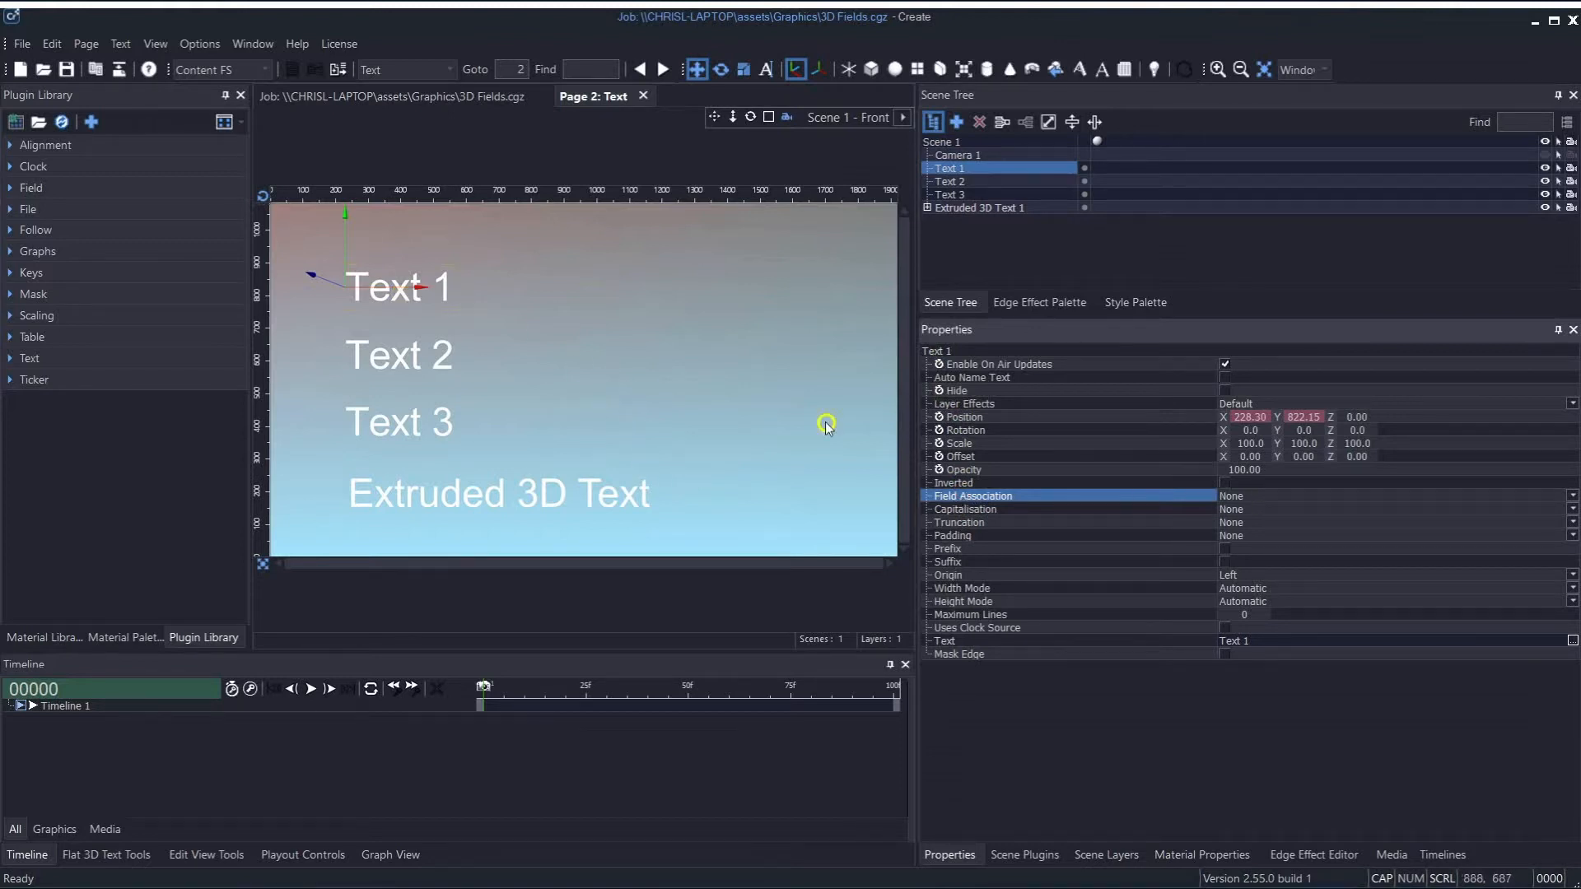
{"action": "left_click", "coordinate": [1255, 493]}
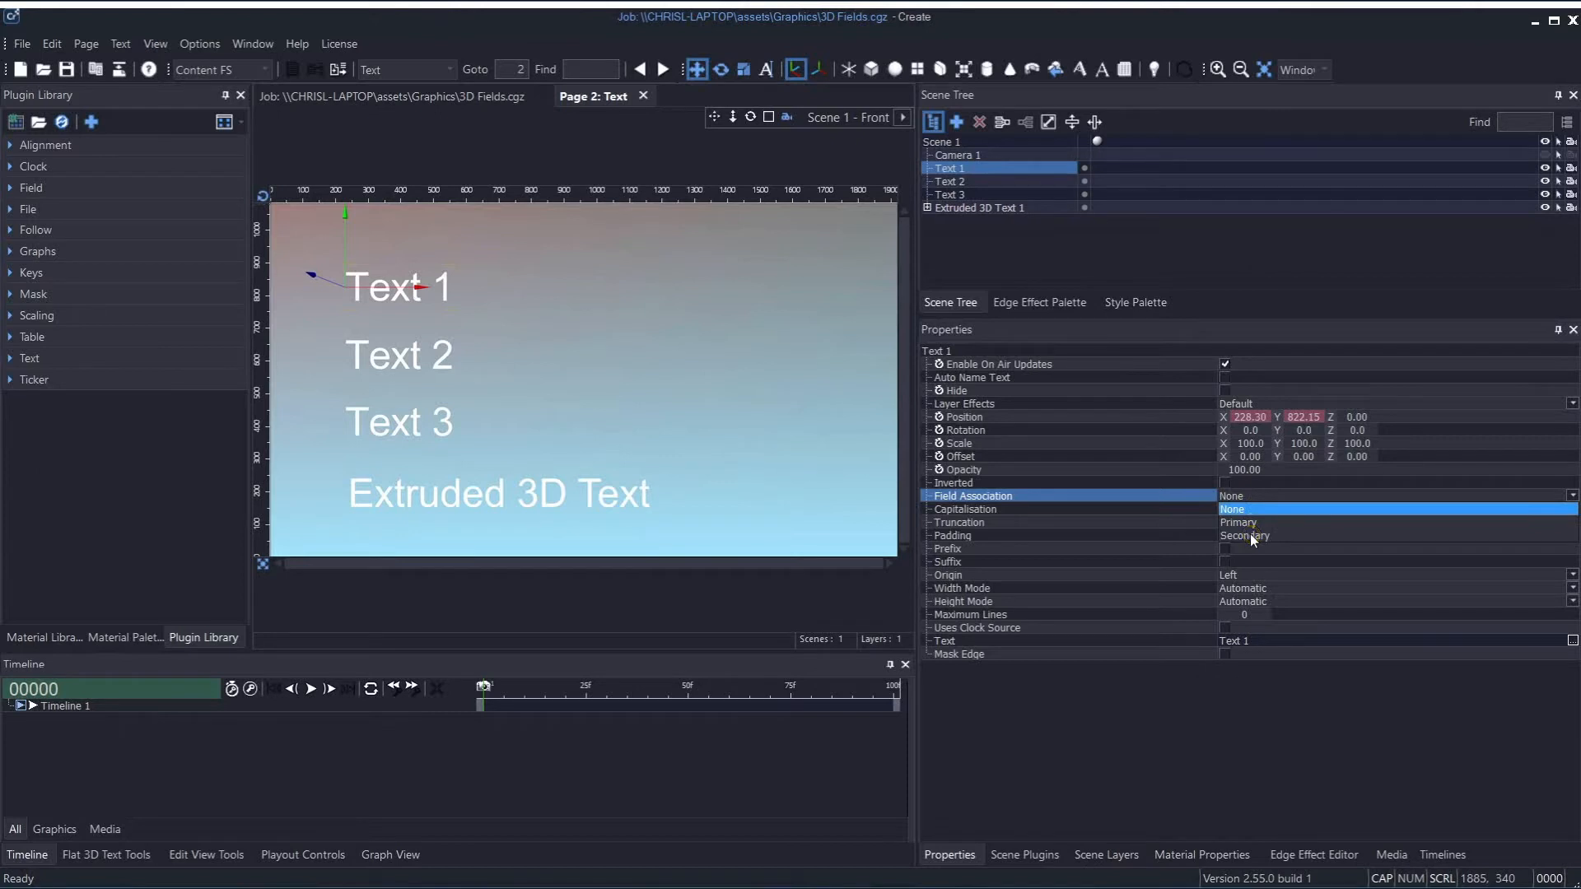
{"action": "left_click", "coordinate": [1249, 522]}
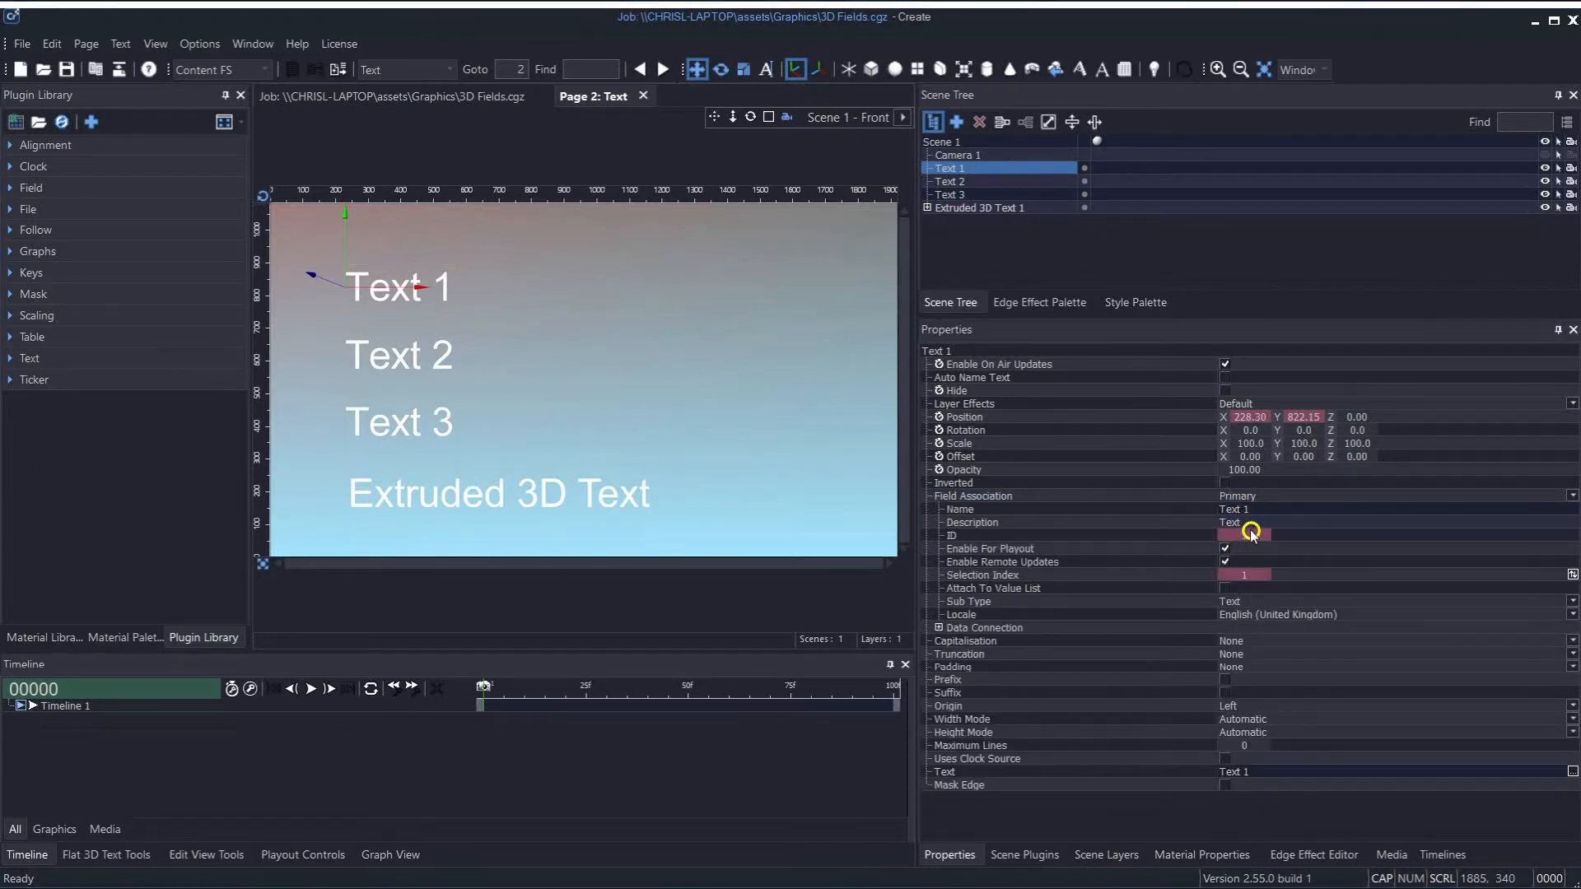
Step: Name the primary field of Text 1 "My Text"
{"action": "left_click", "coordinate": [1253, 575]}
{"action": "left_click", "coordinate": [1236, 537]}
{"action": "left_click", "coordinate": [1243, 537]}
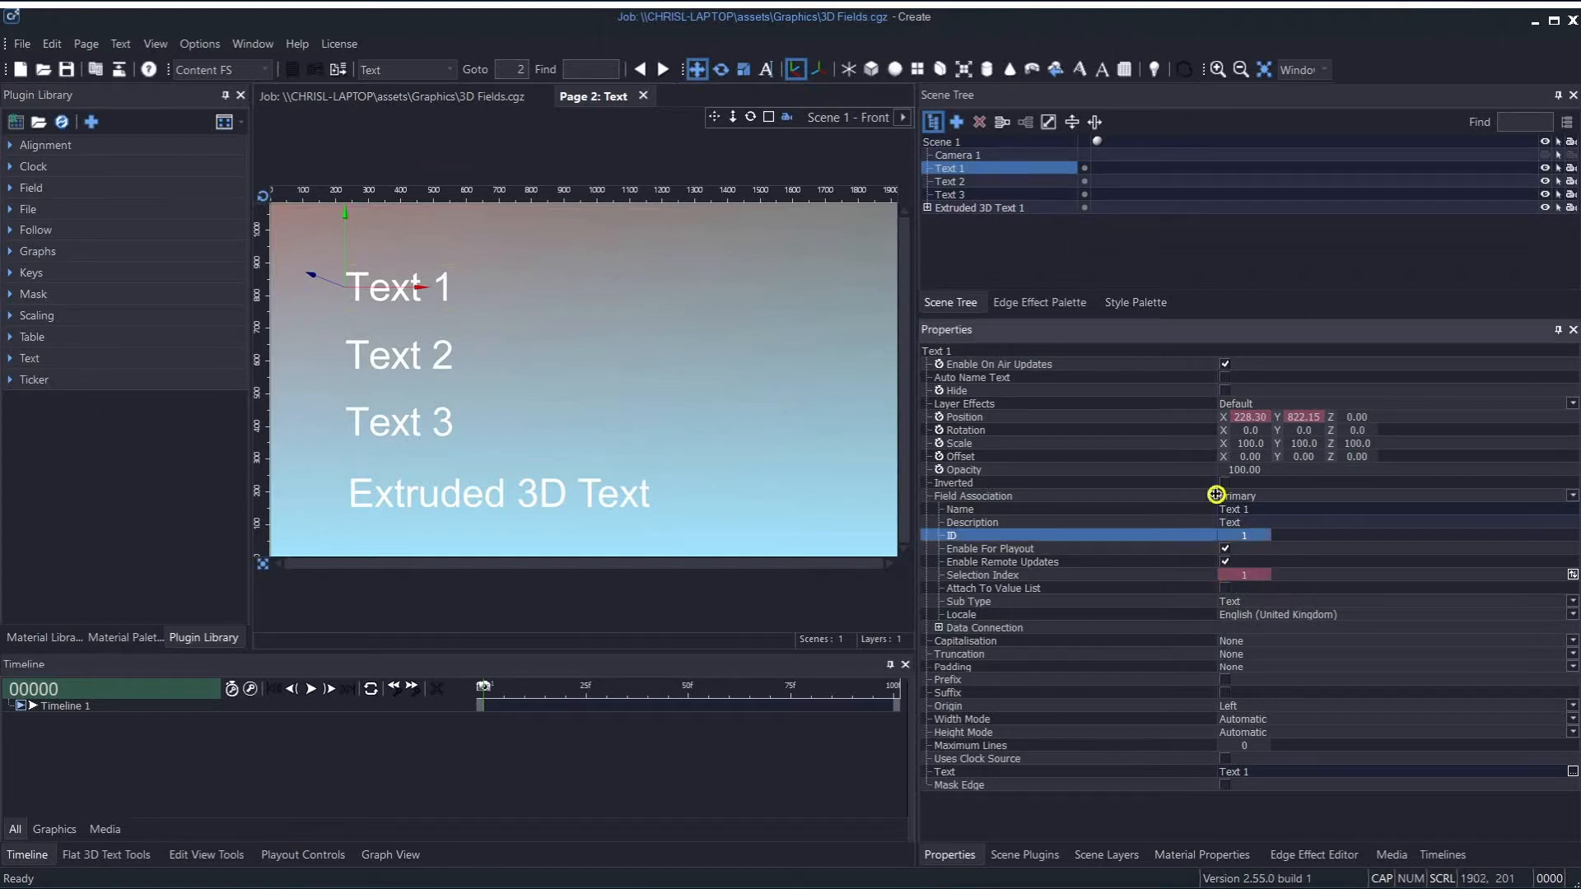
{"action": "left_click", "coordinate": [1256, 509]}
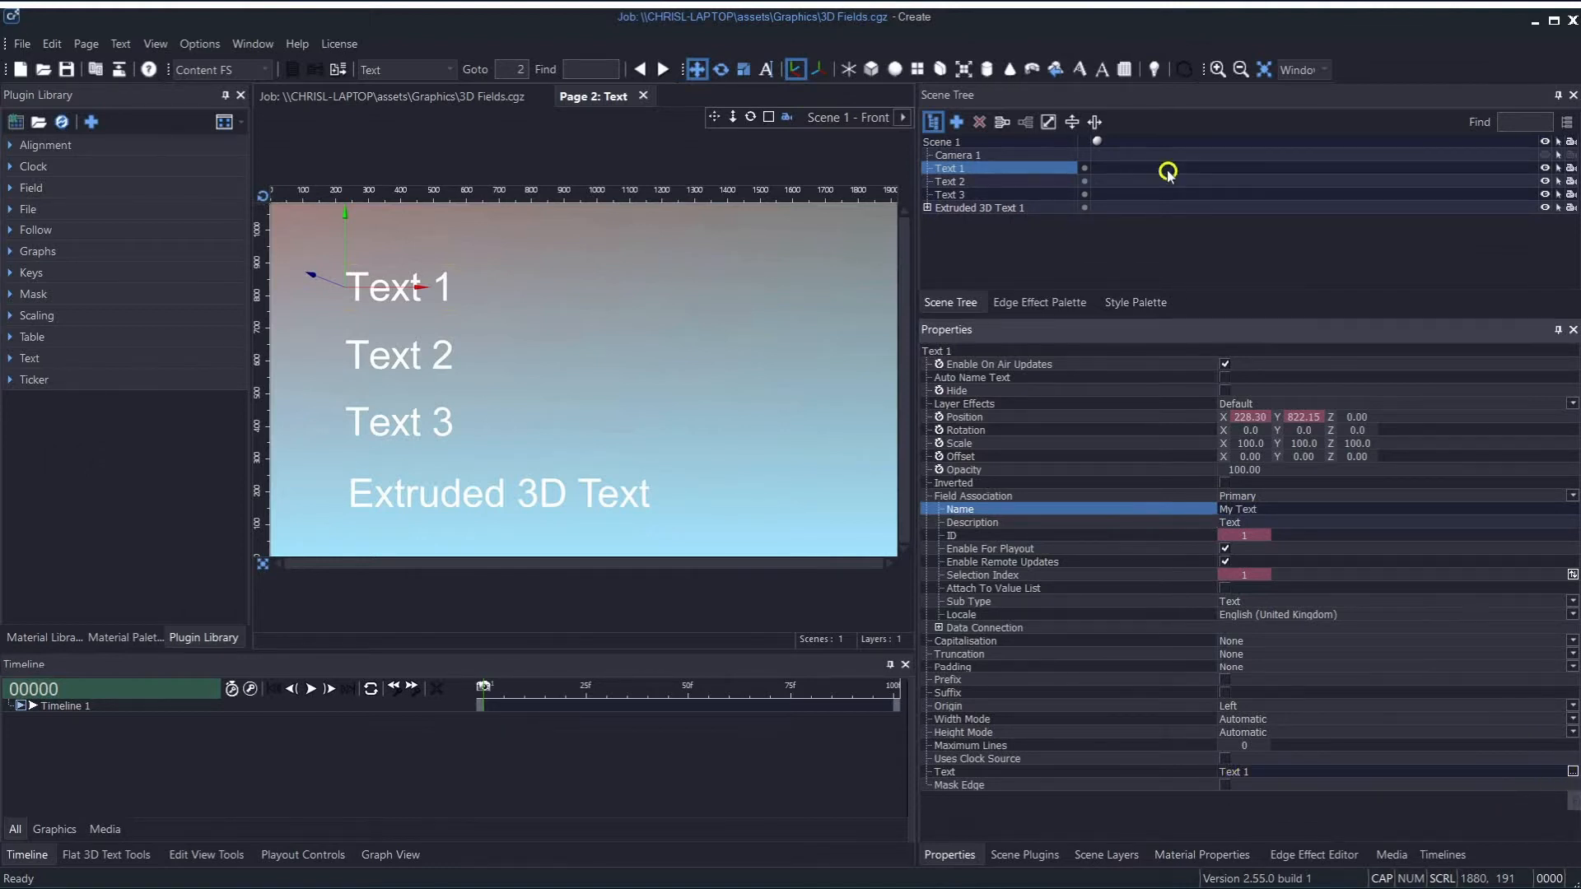
Step: Replace the wording of the Text 1 object with "hello" in its full text editor
{"action": "left_click", "coordinate": [765, 69]}
{"action": "left_click", "coordinate": [432, 272]}
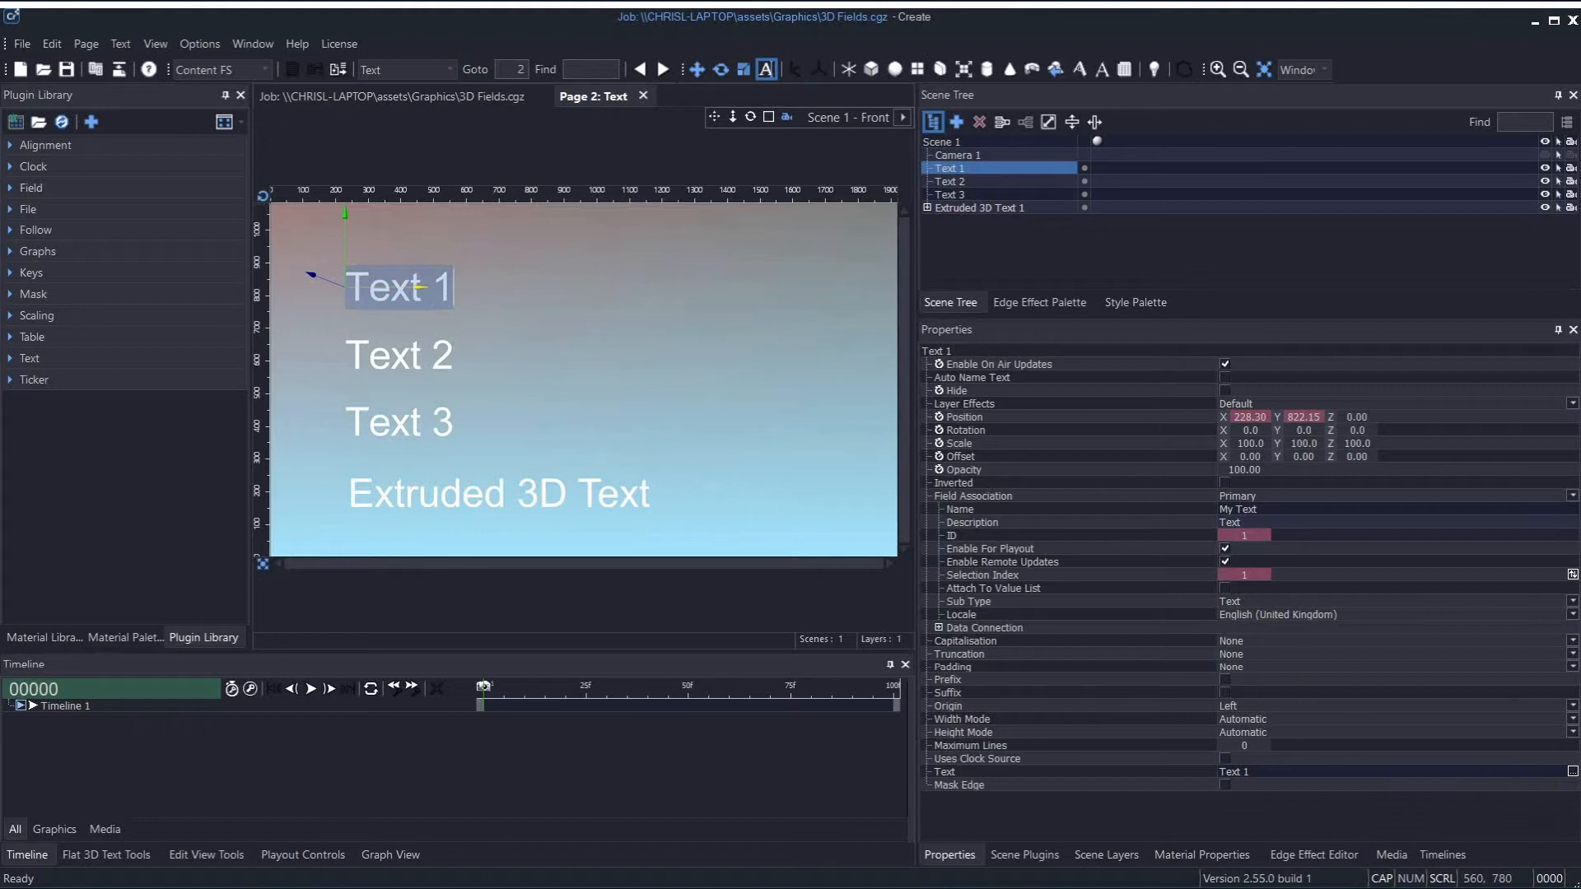
{"action": "left_click", "coordinate": [1566, 773]}
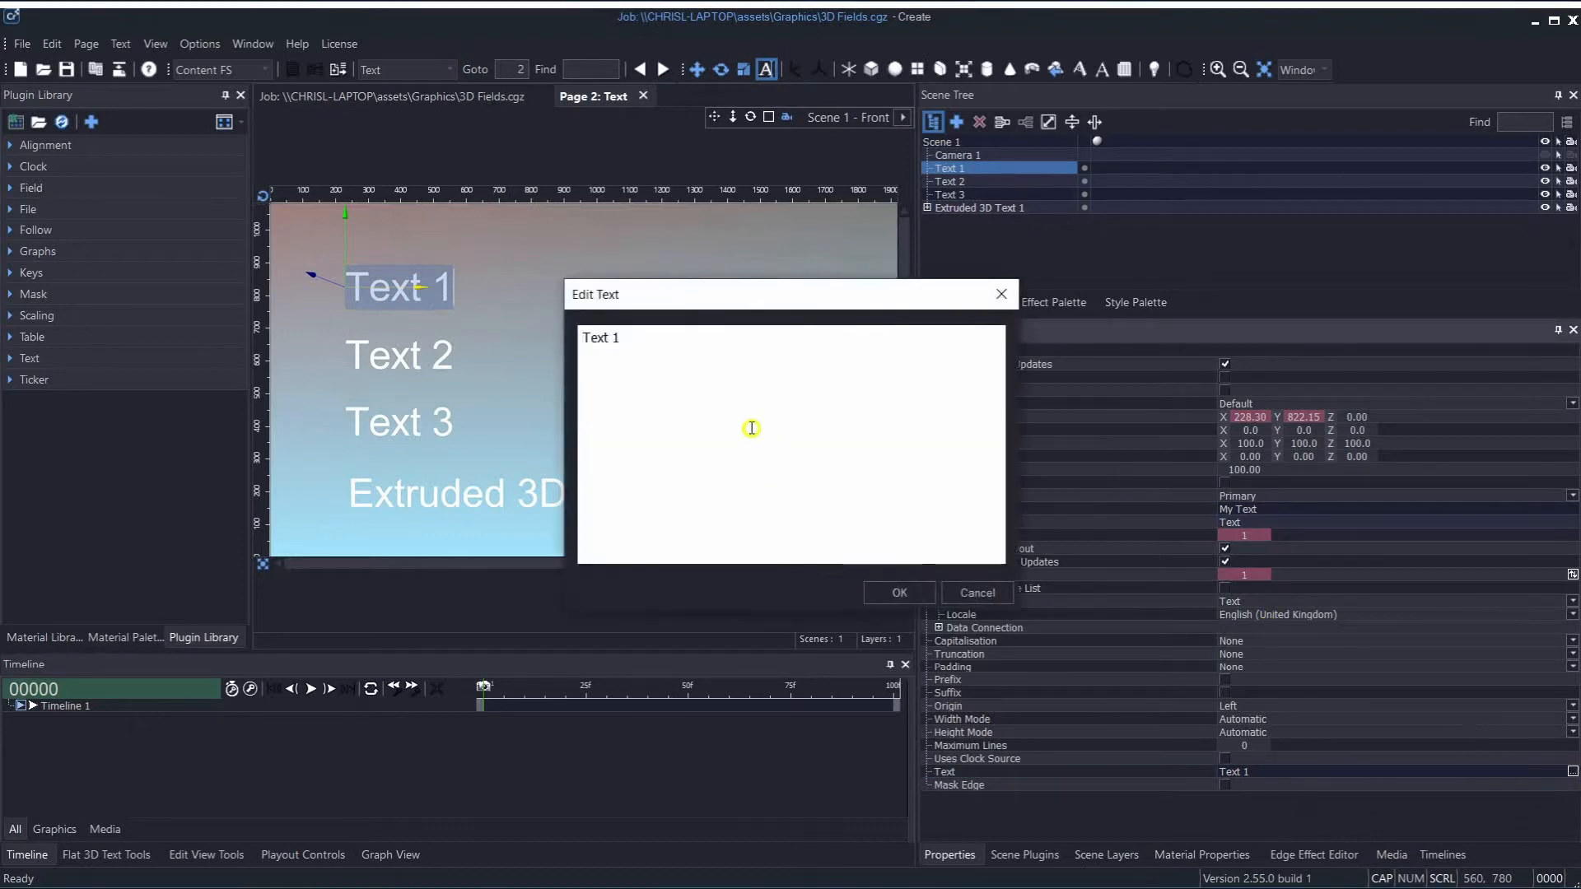
{"action": "left_click_drag", "start_coordinate": [664, 344], "coordinate": [564, 329]}
{"action": "type", "text": "hello"}
{"action": "left_click", "coordinate": [912, 587]}
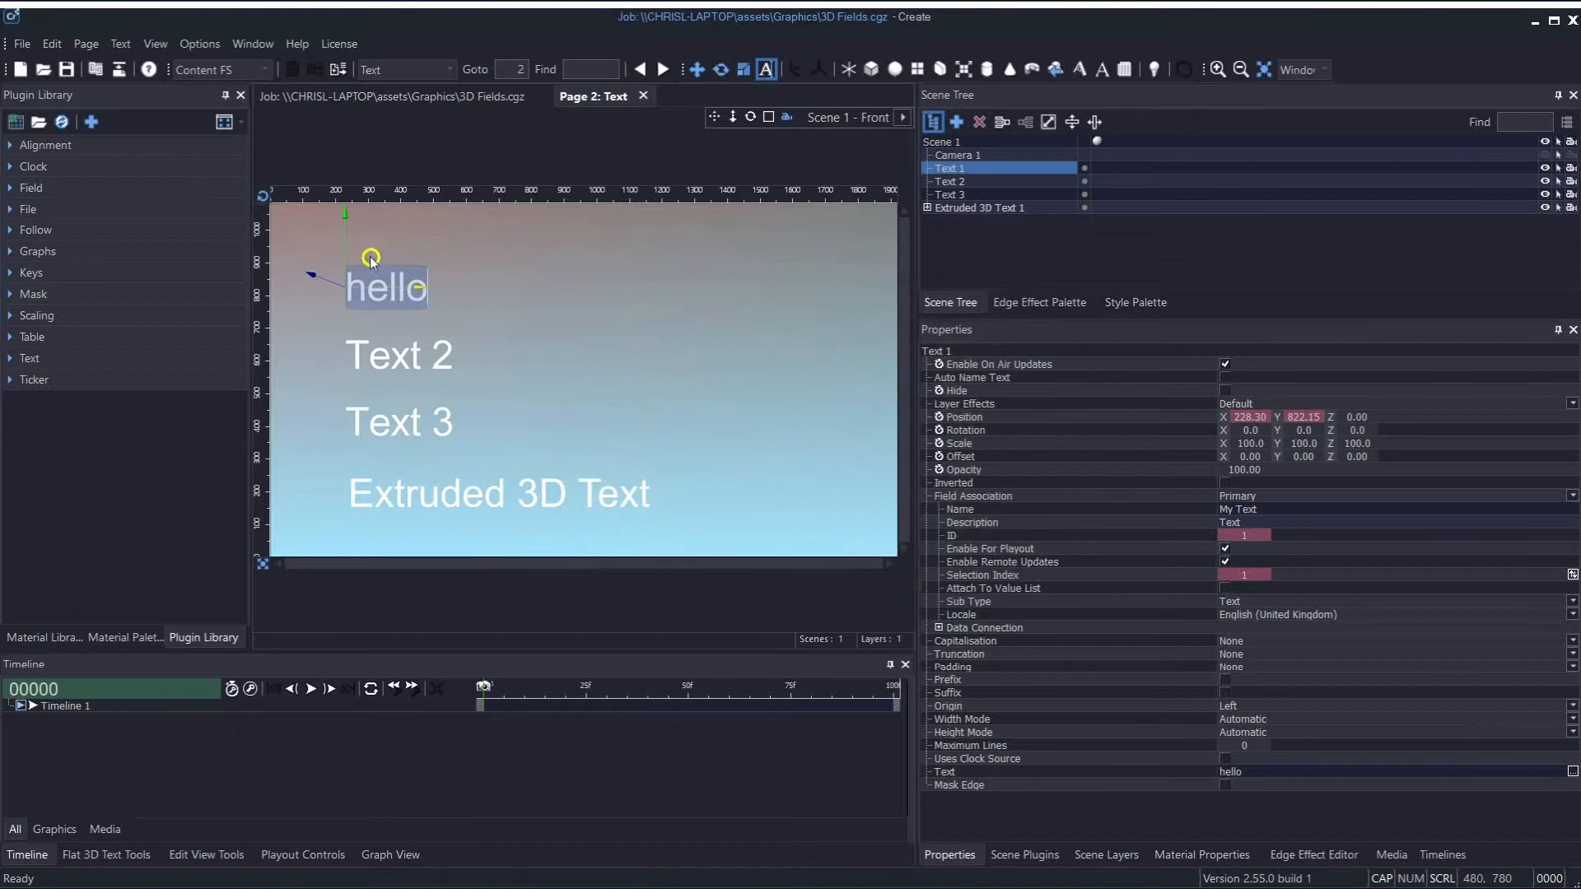
{"action": "left_click", "coordinate": [585, 351]}
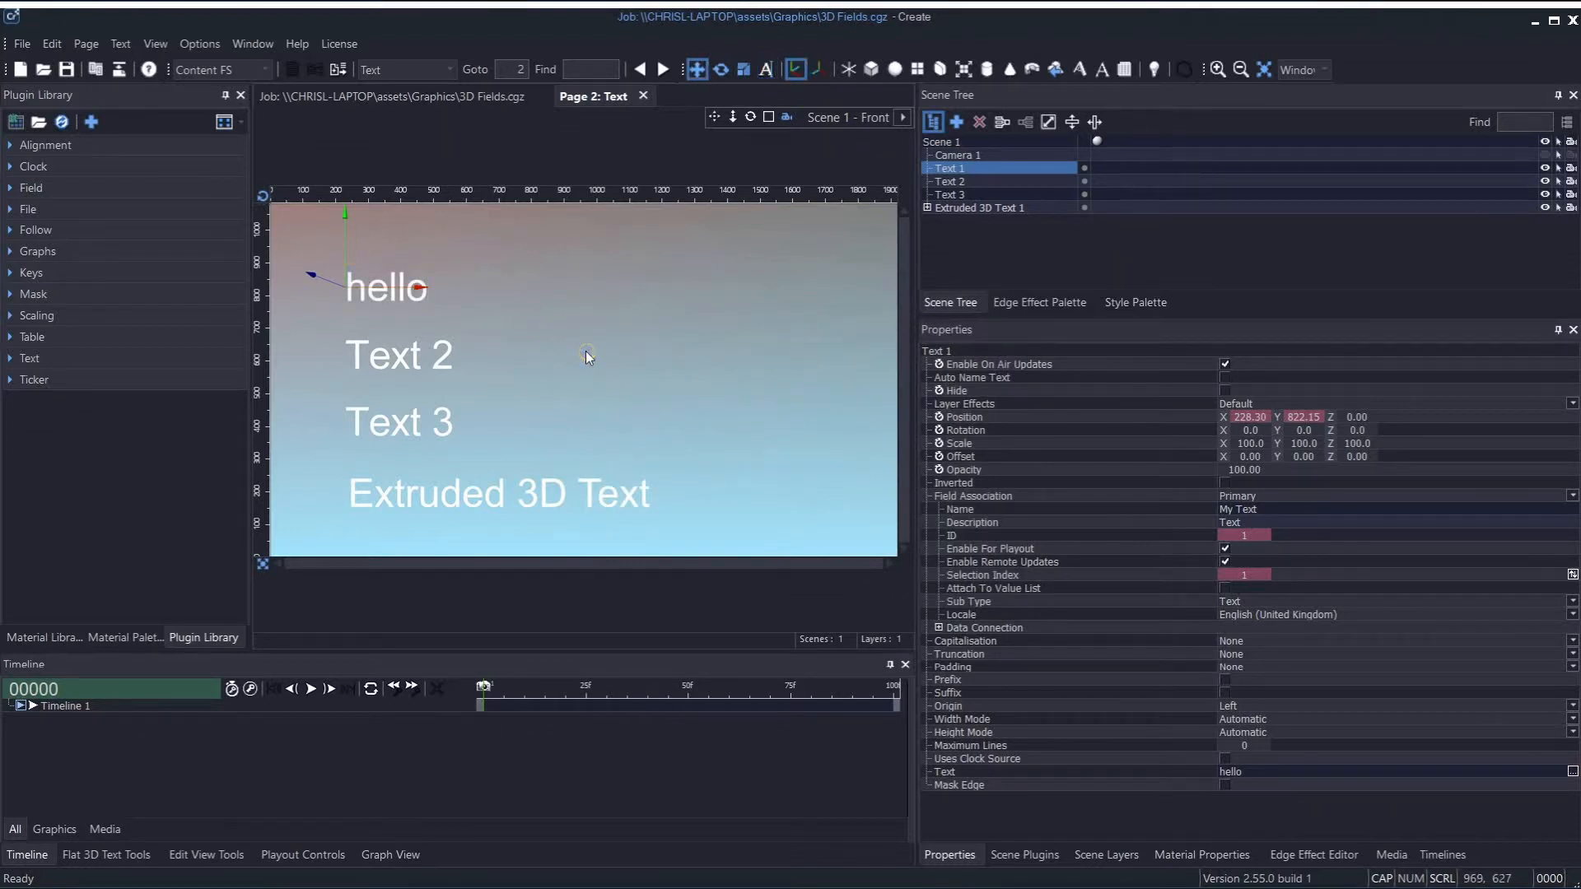
Step: Inspect the My Text field marker in the Field Marker Manager and set its page data to "welcome"
{"action": "left_click", "coordinate": [95, 70]}
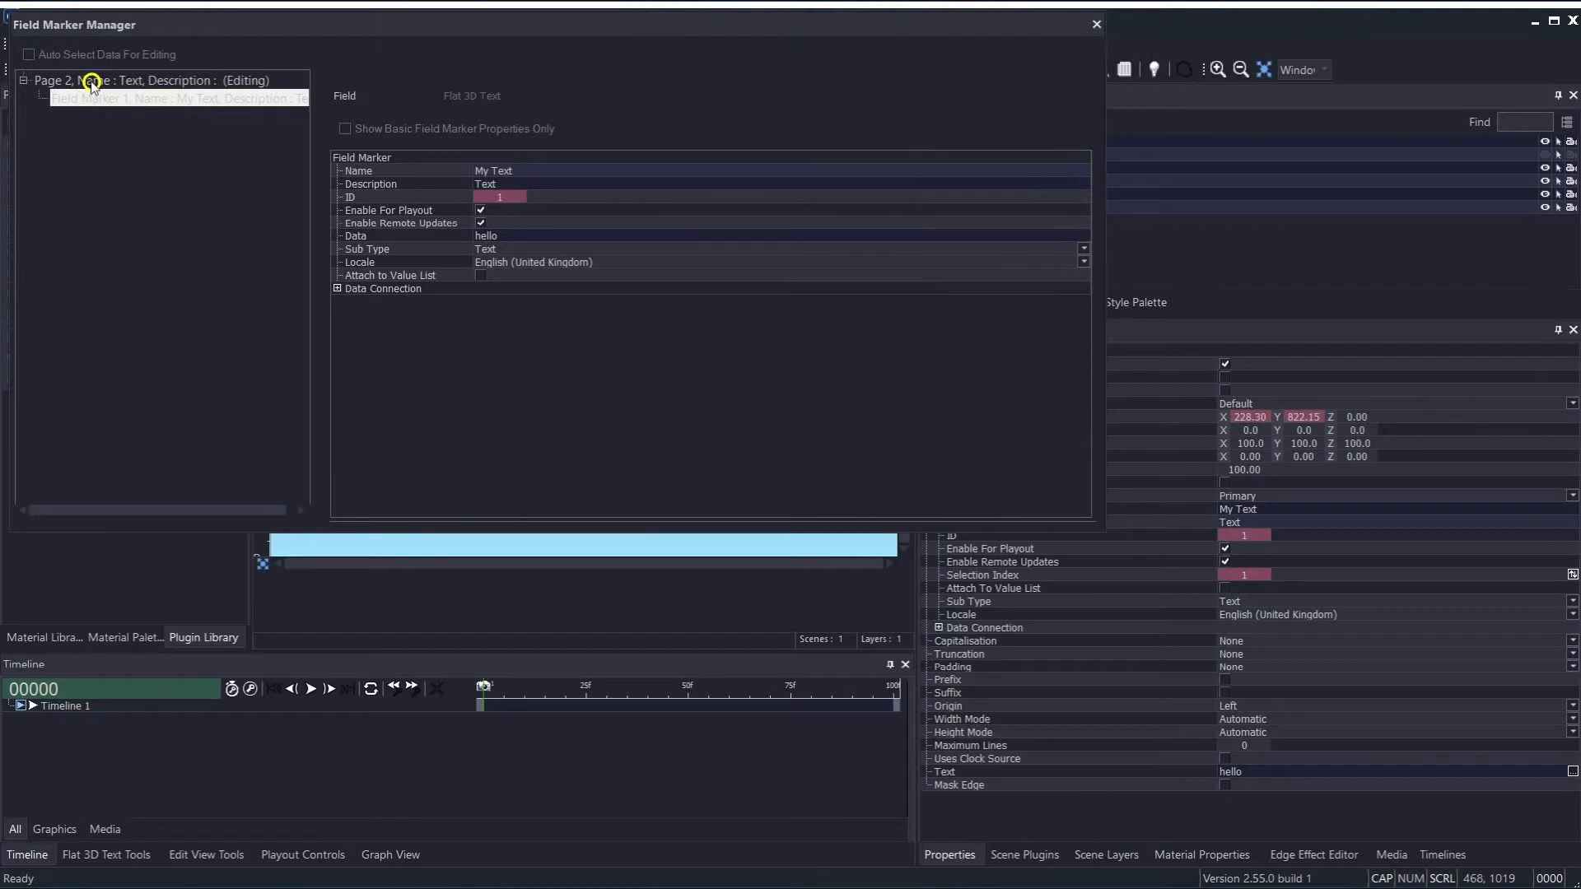
{"action": "left_click", "coordinate": [91, 81]}
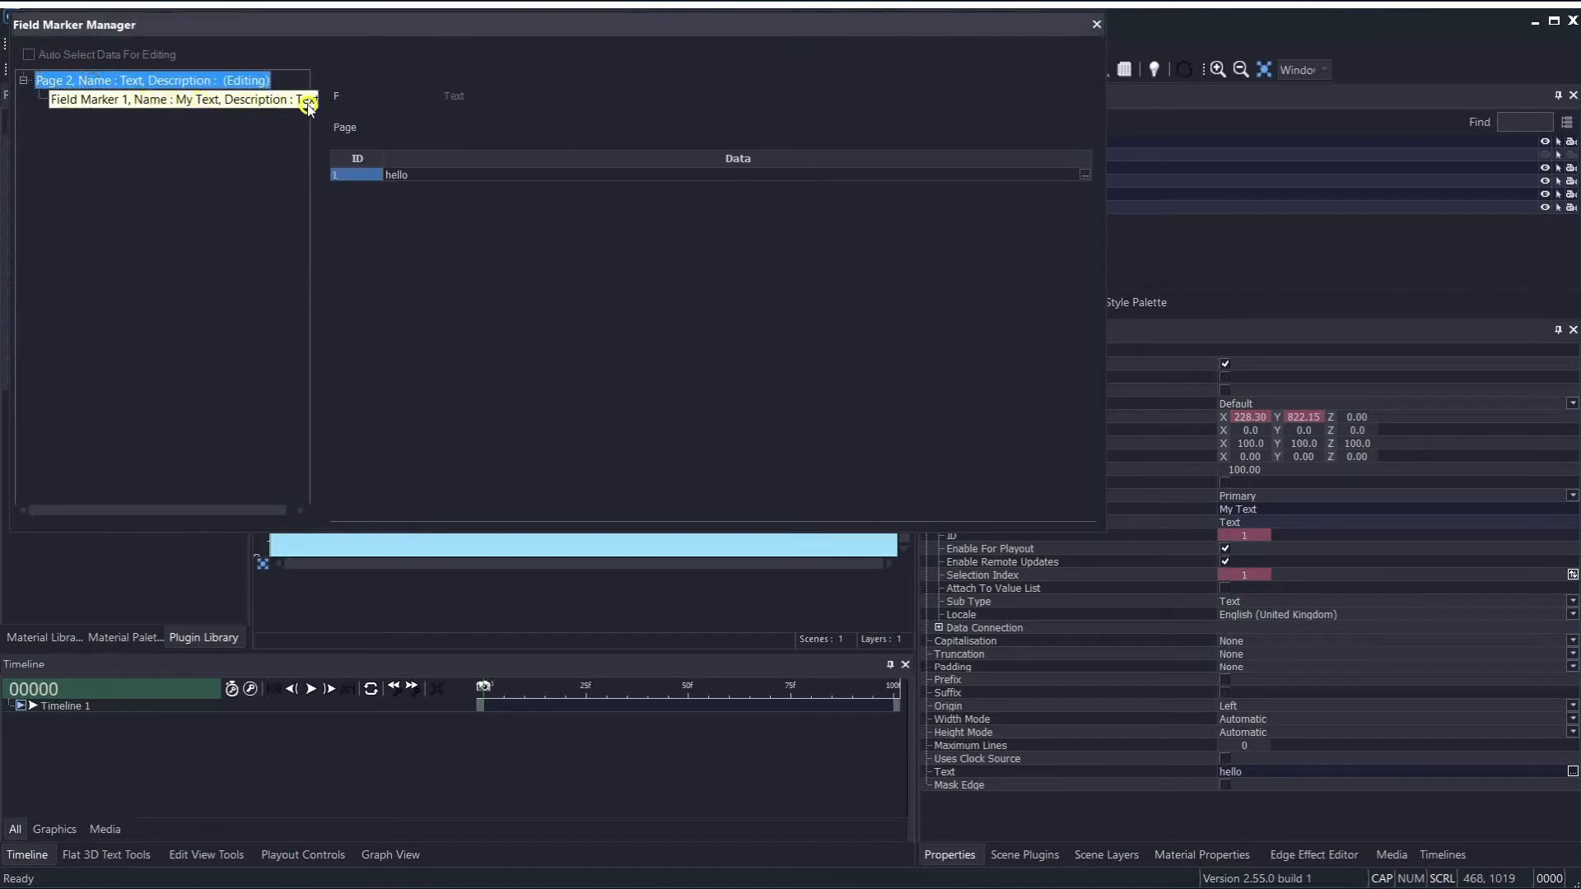
{"action": "left_click", "coordinate": [179, 105]}
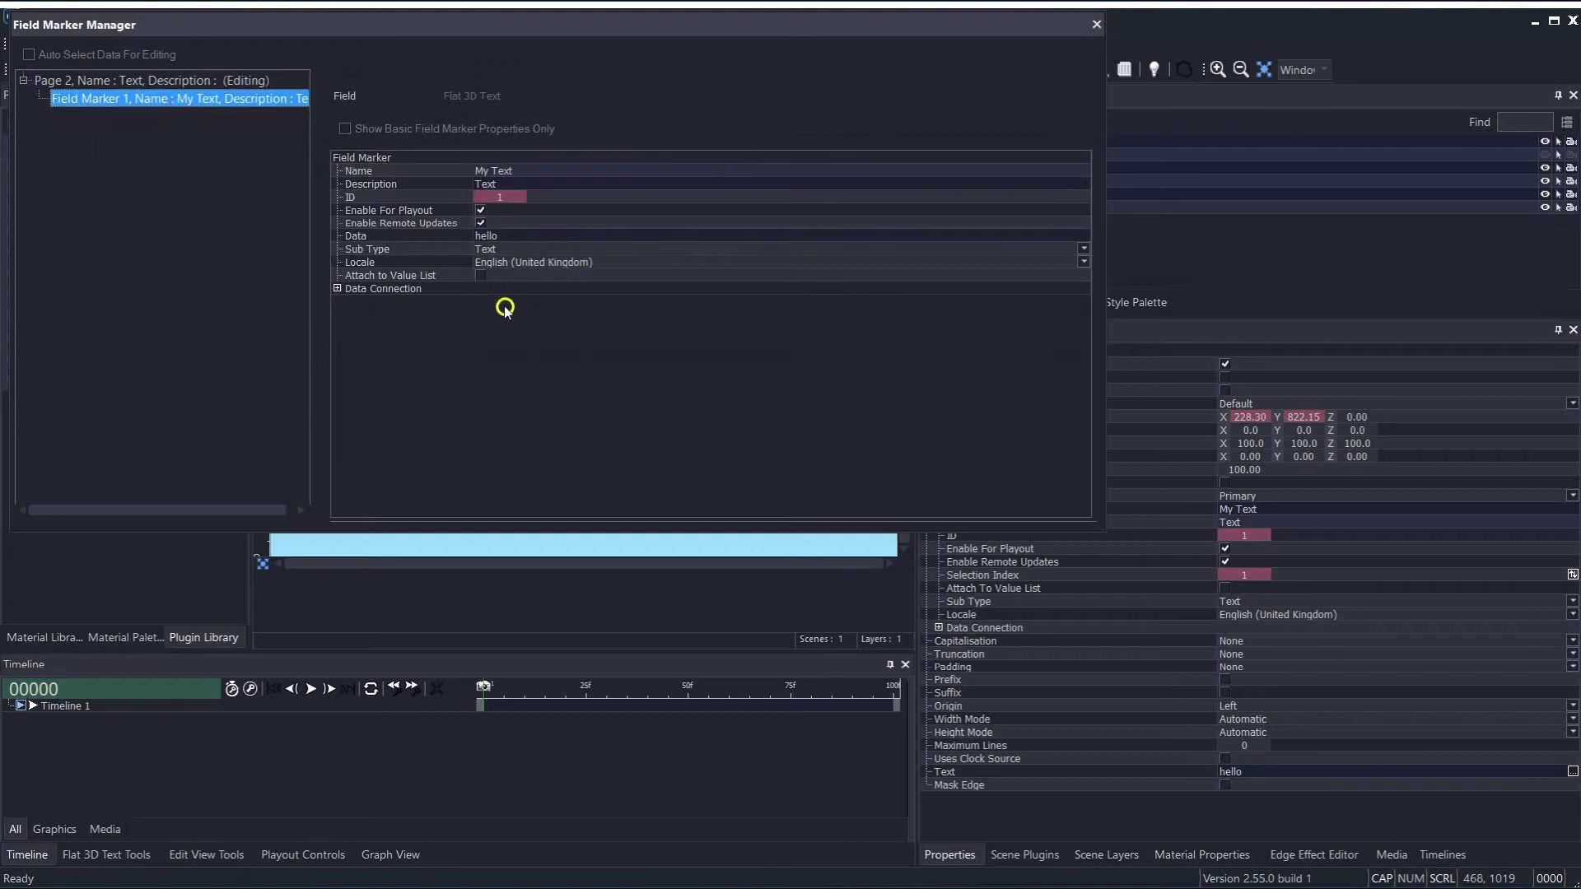
{"action": "left_click", "coordinate": [167, 81]}
{"action": "left_click", "coordinate": [1083, 177]}
{"action": "left_click_drag", "start_coordinate": [388, 159], "coordinate": [337, 159]}
{"action": "type", "text": "welcome"}
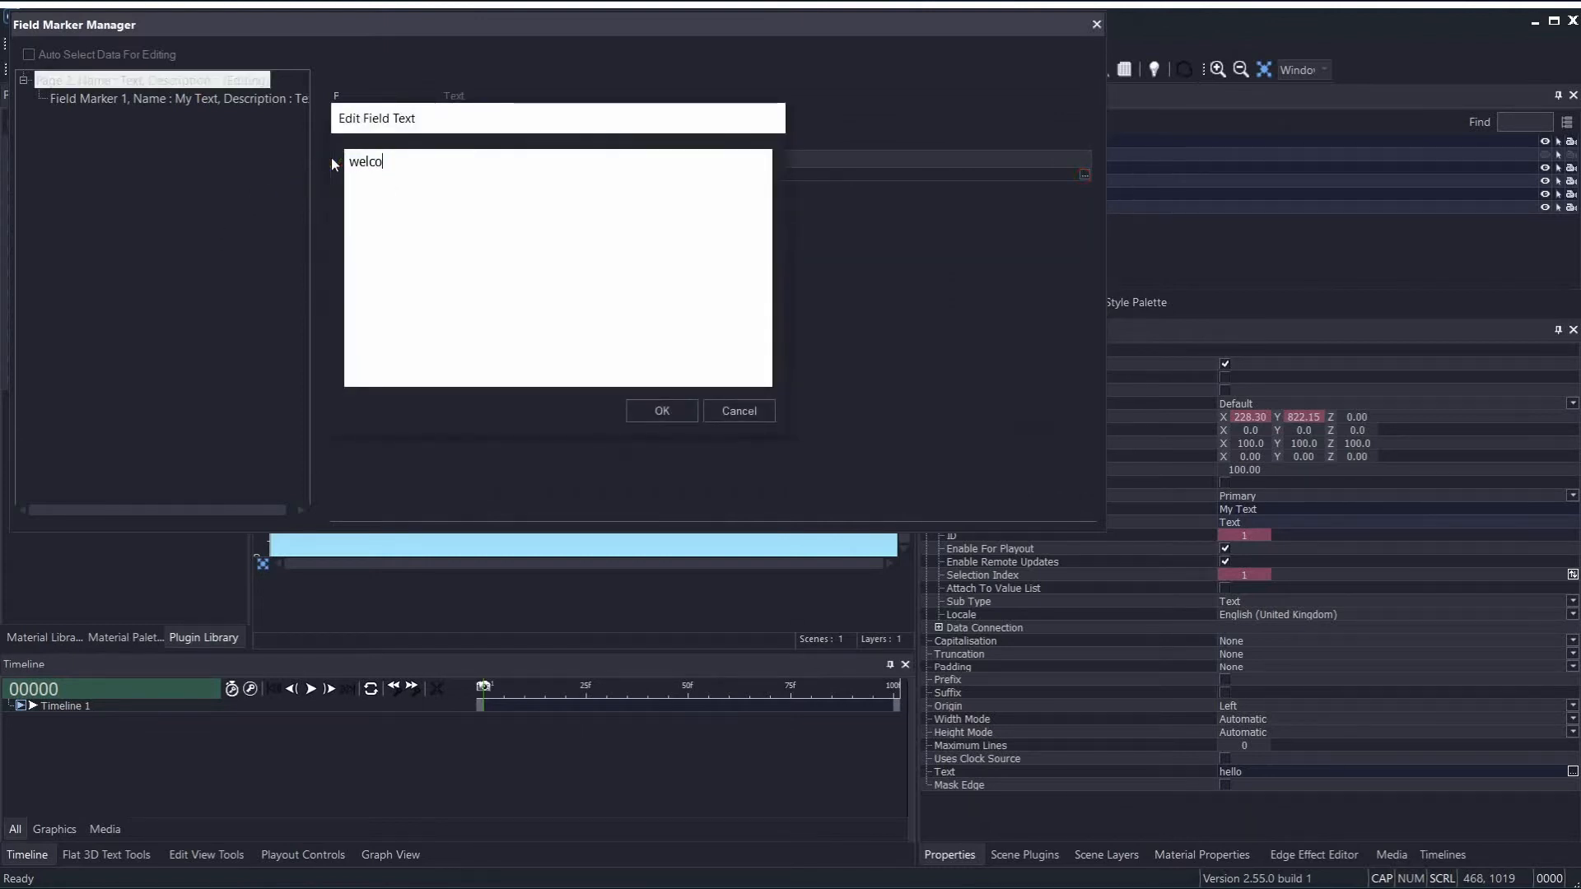
{"action": "left_click", "coordinate": [650, 410]}
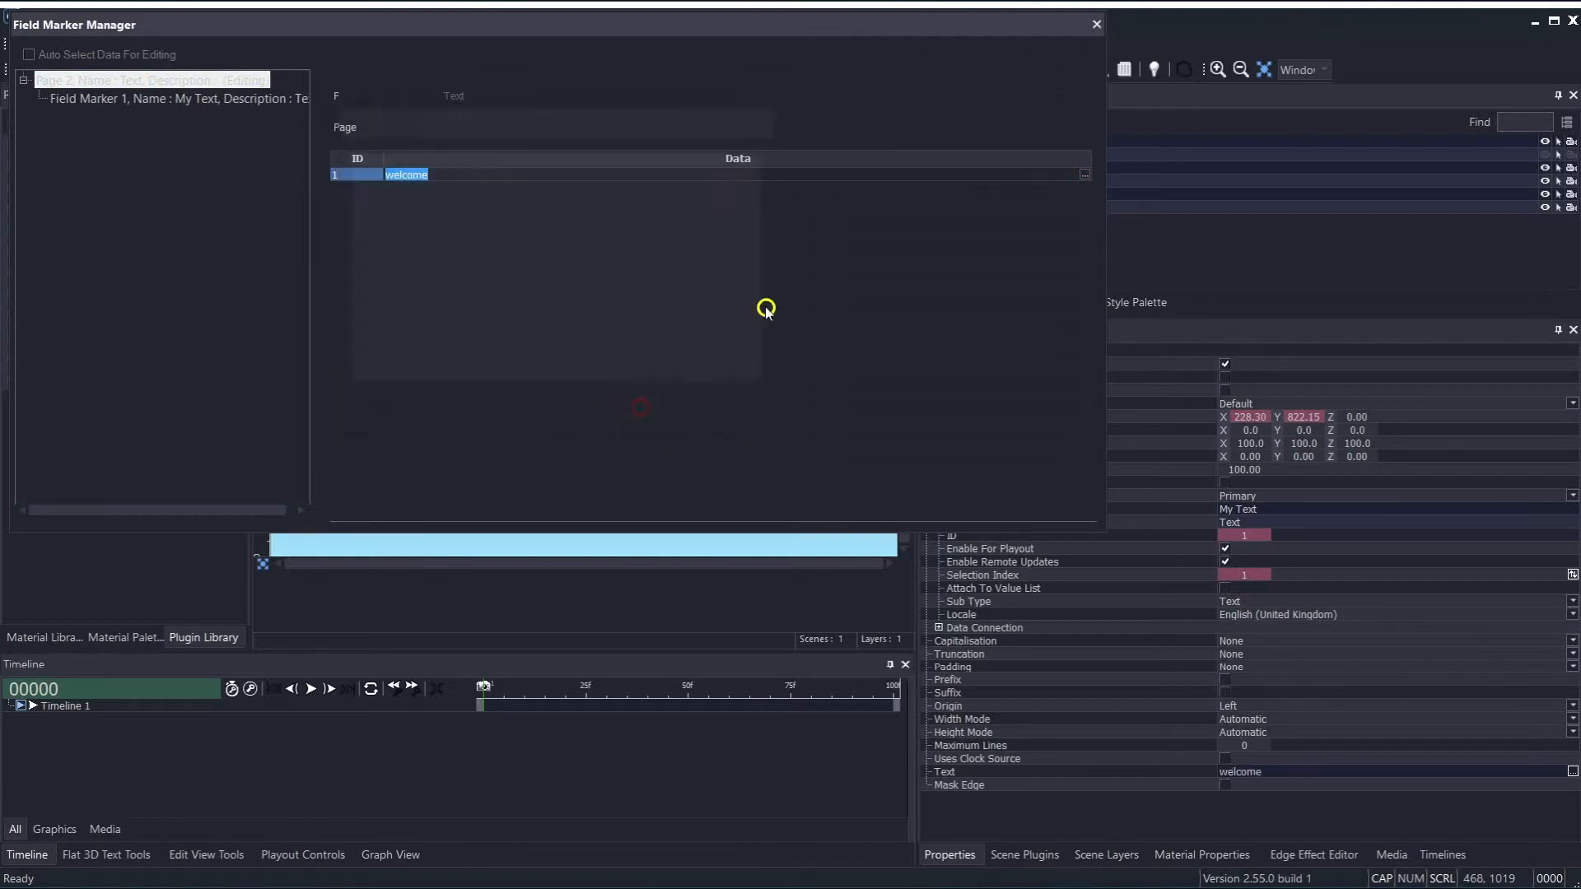
{"action": "left_click", "coordinate": [1095, 24]}
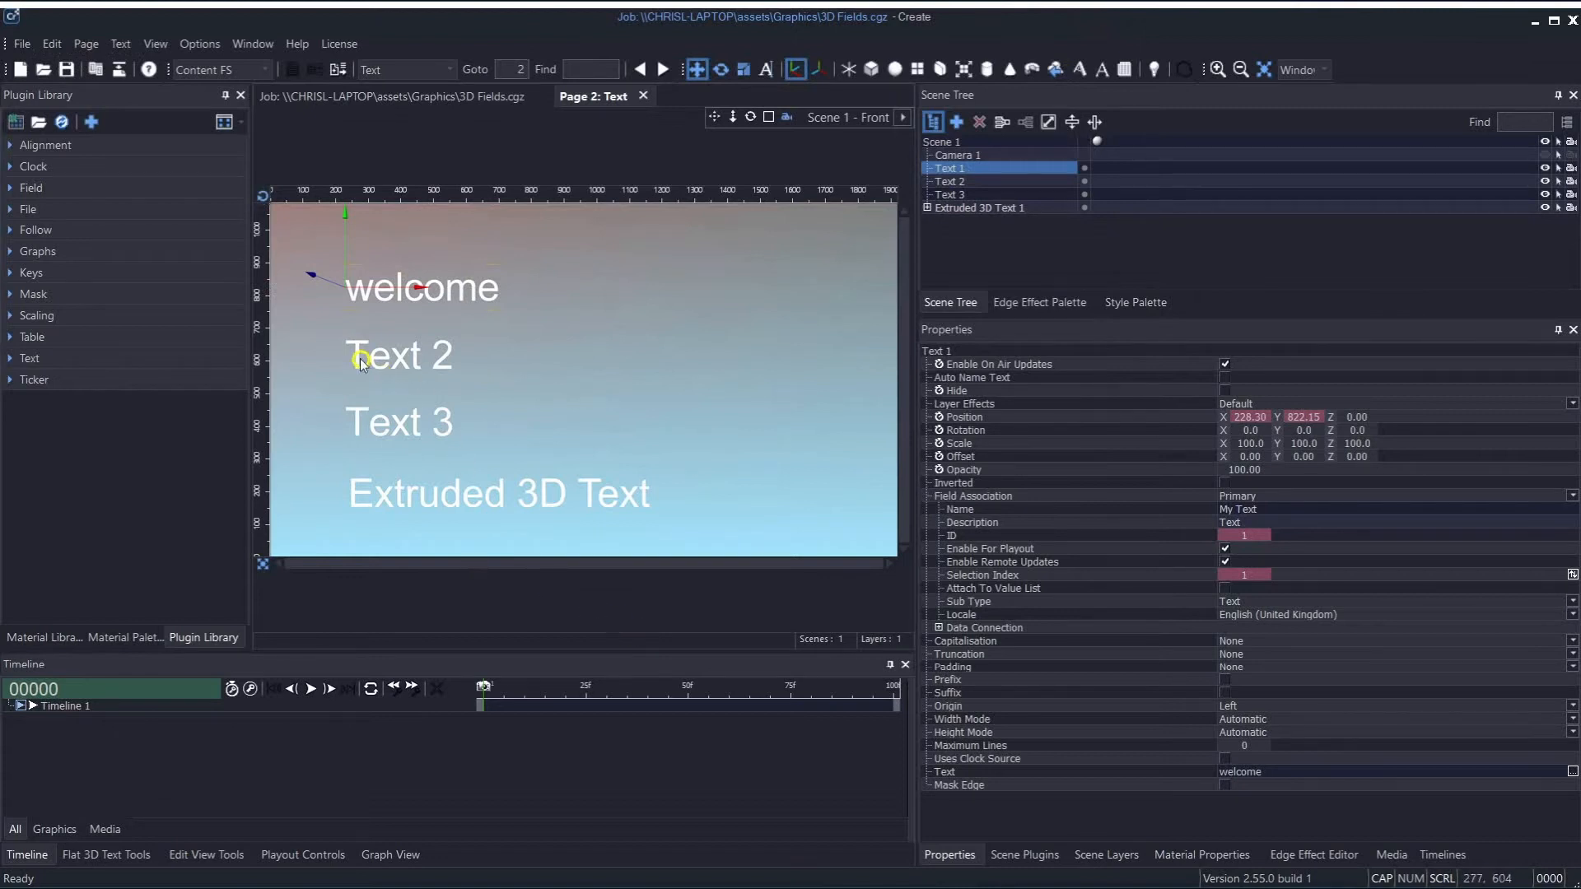
Step: Set the field association of Text 2 to Secondary and link it to the field "1 : My Text"
{"action": "left_click", "coordinate": [974, 182]}
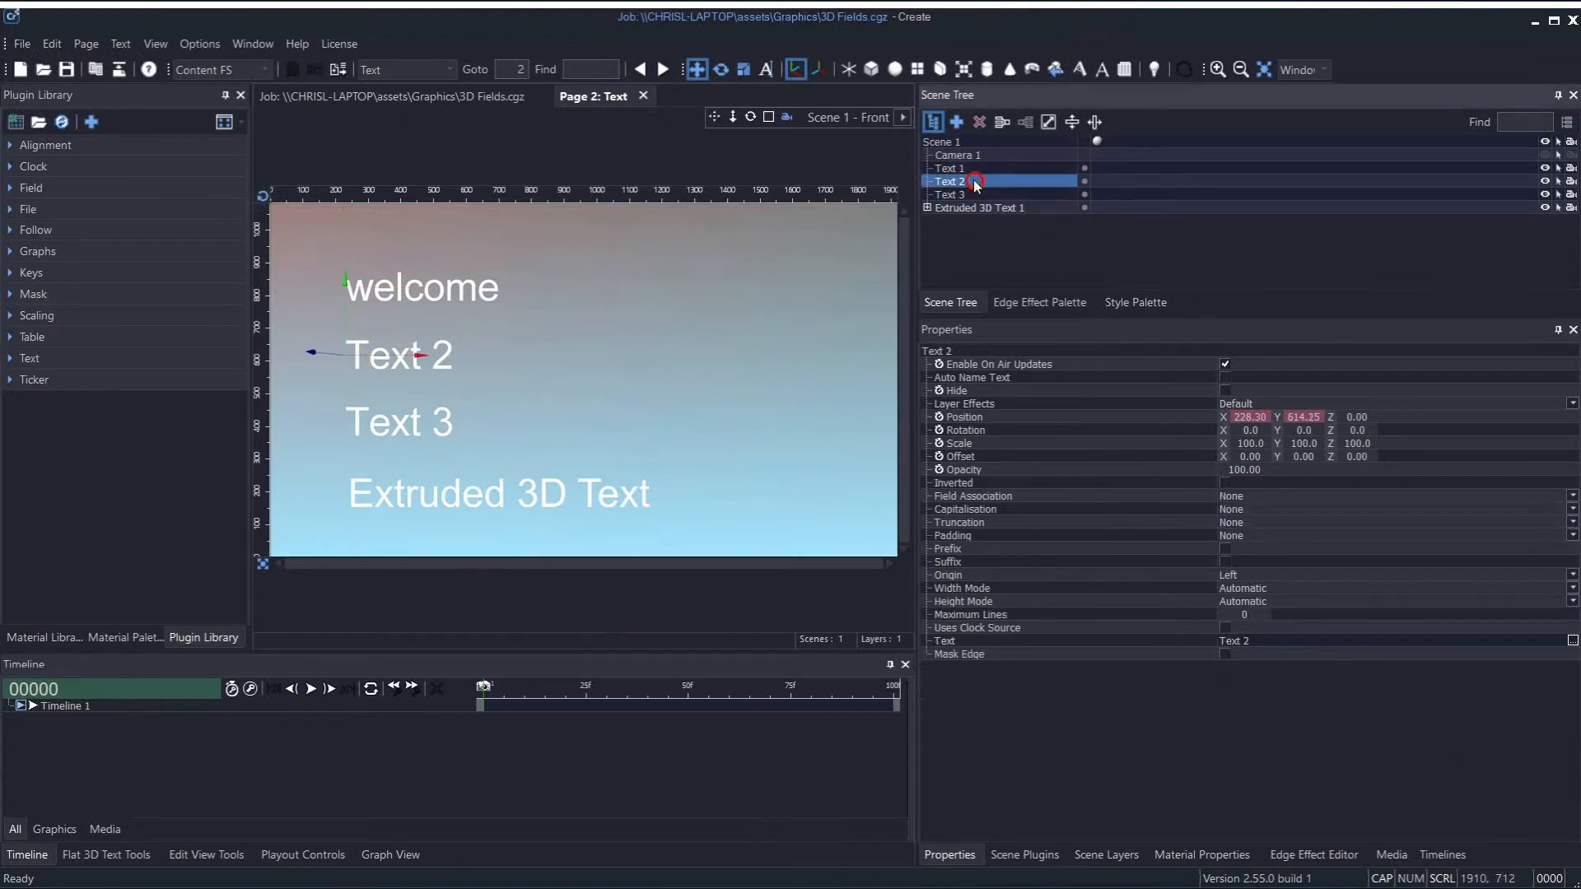
{"action": "left_click", "coordinate": [962, 494]}
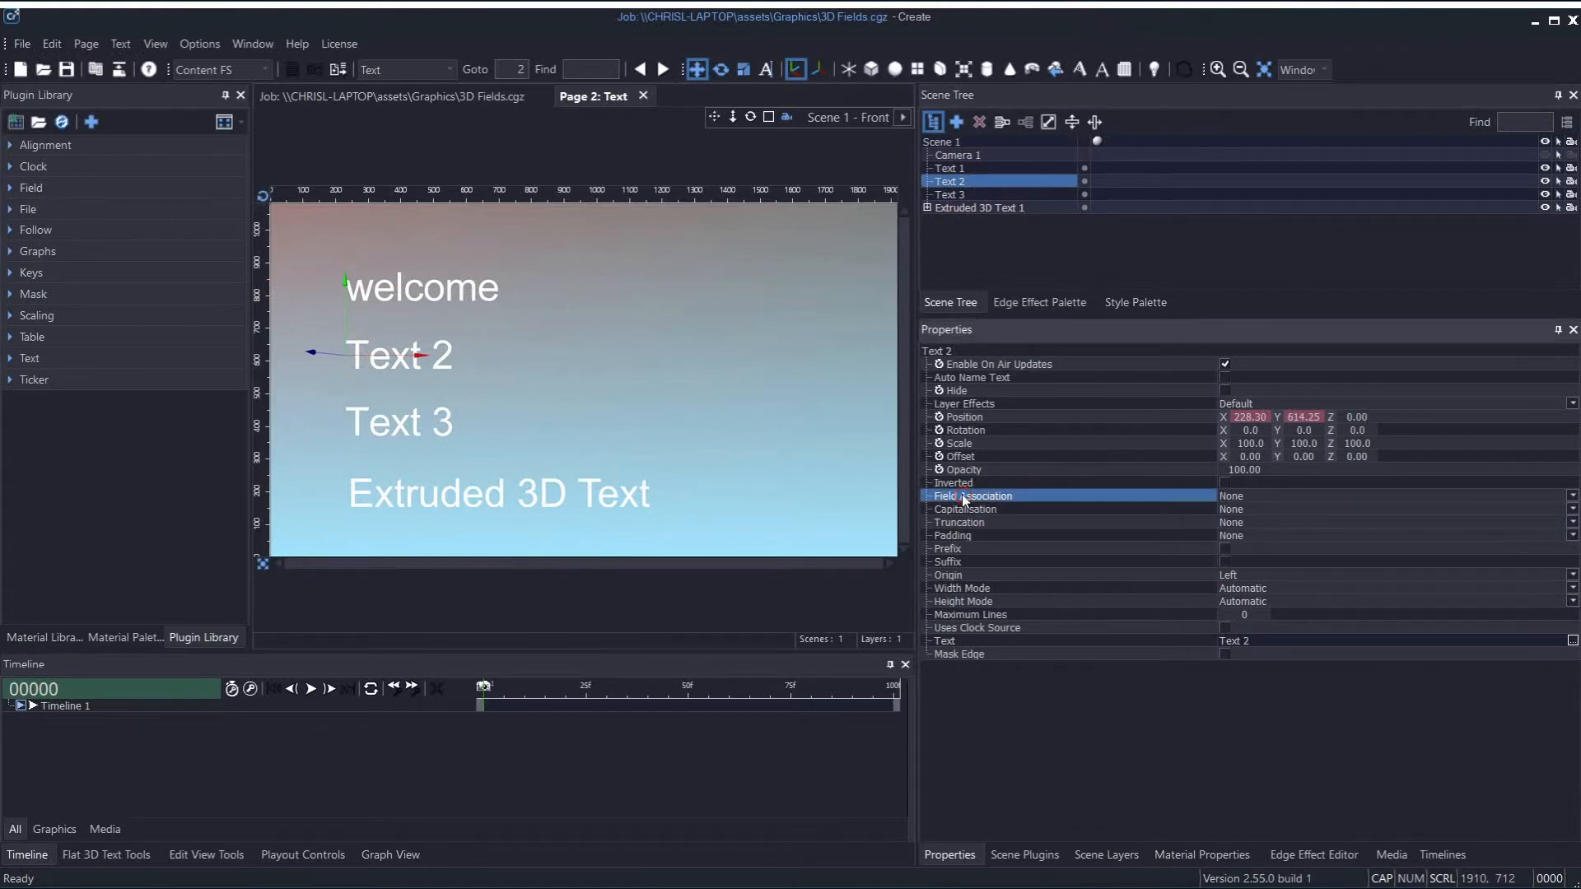
{"action": "left_click", "coordinate": [1245, 496]}
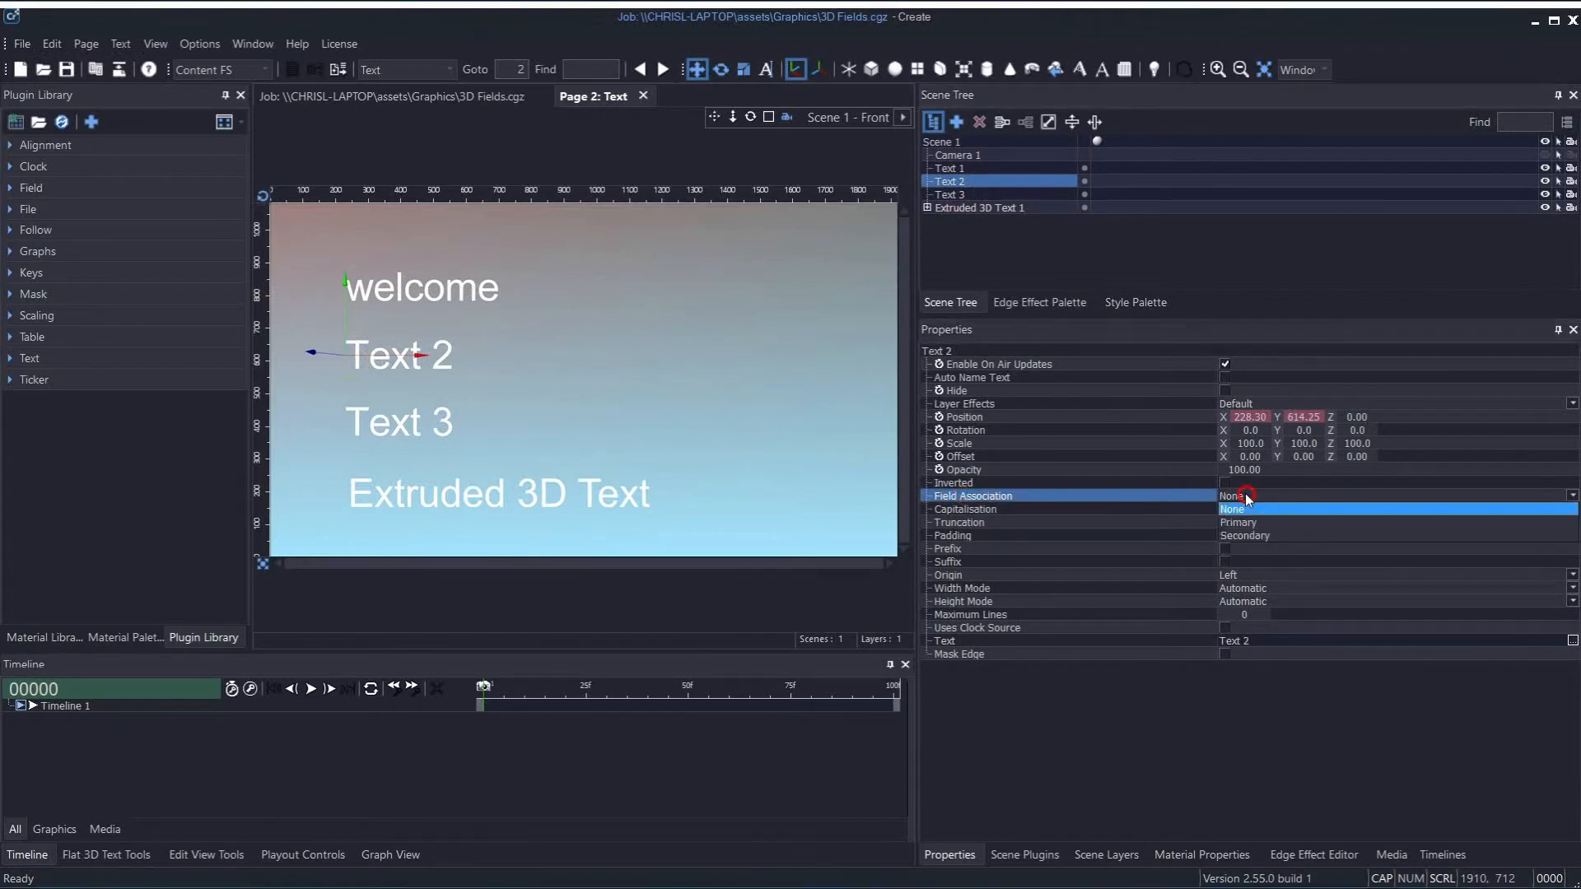
{"action": "left_click", "coordinate": [1243, 536]}
{"action": "left_click", "coordinate": [1241, 536]}
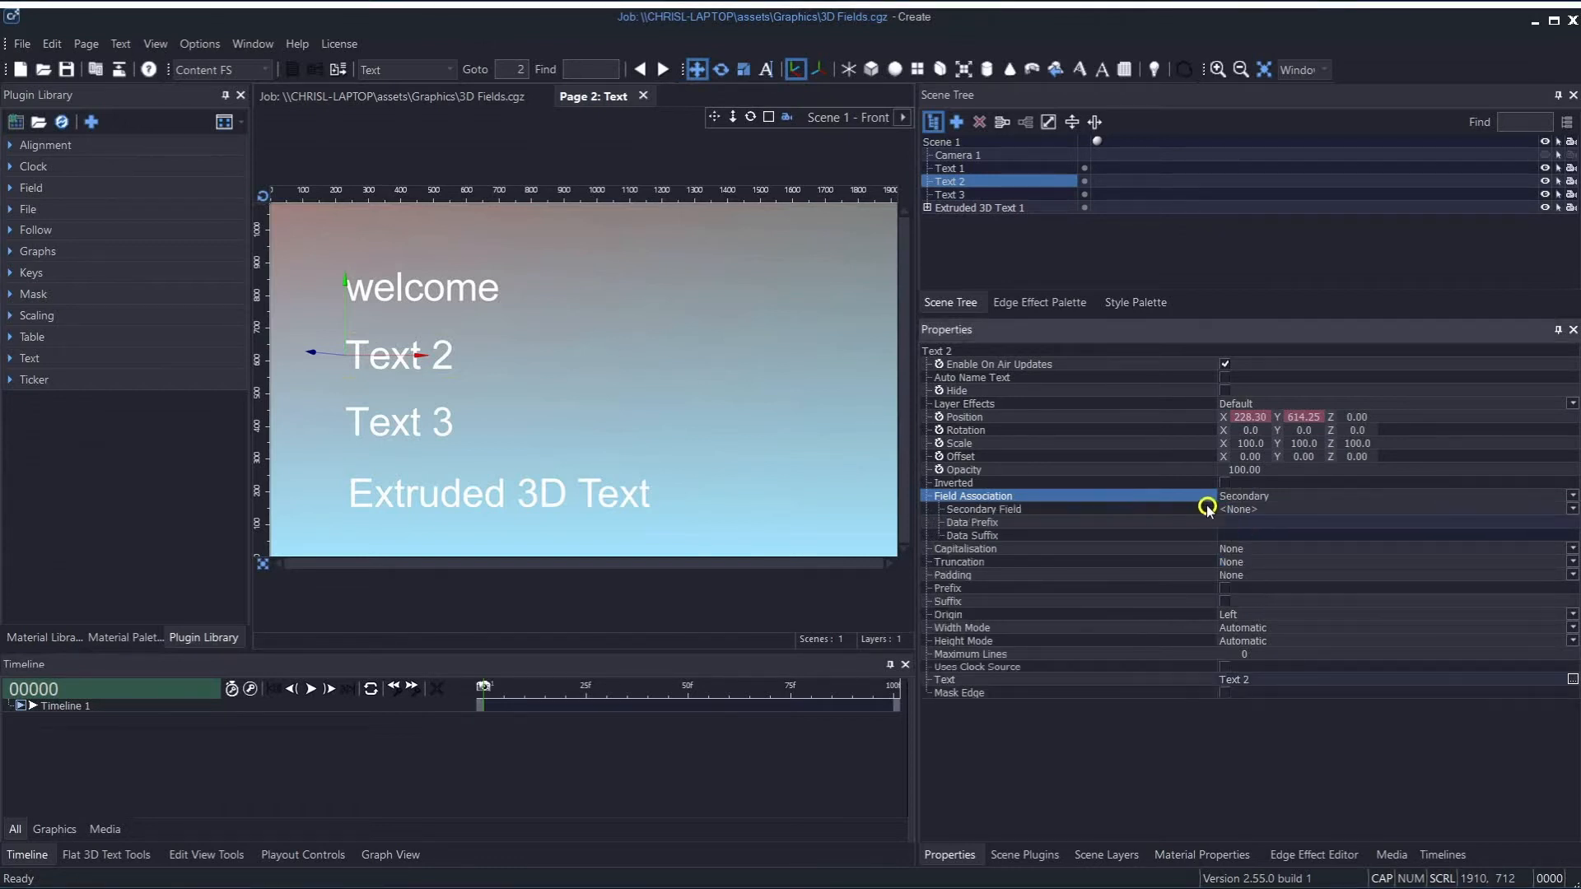
{"action": "left_click", "coordinate": [1260, 509]}
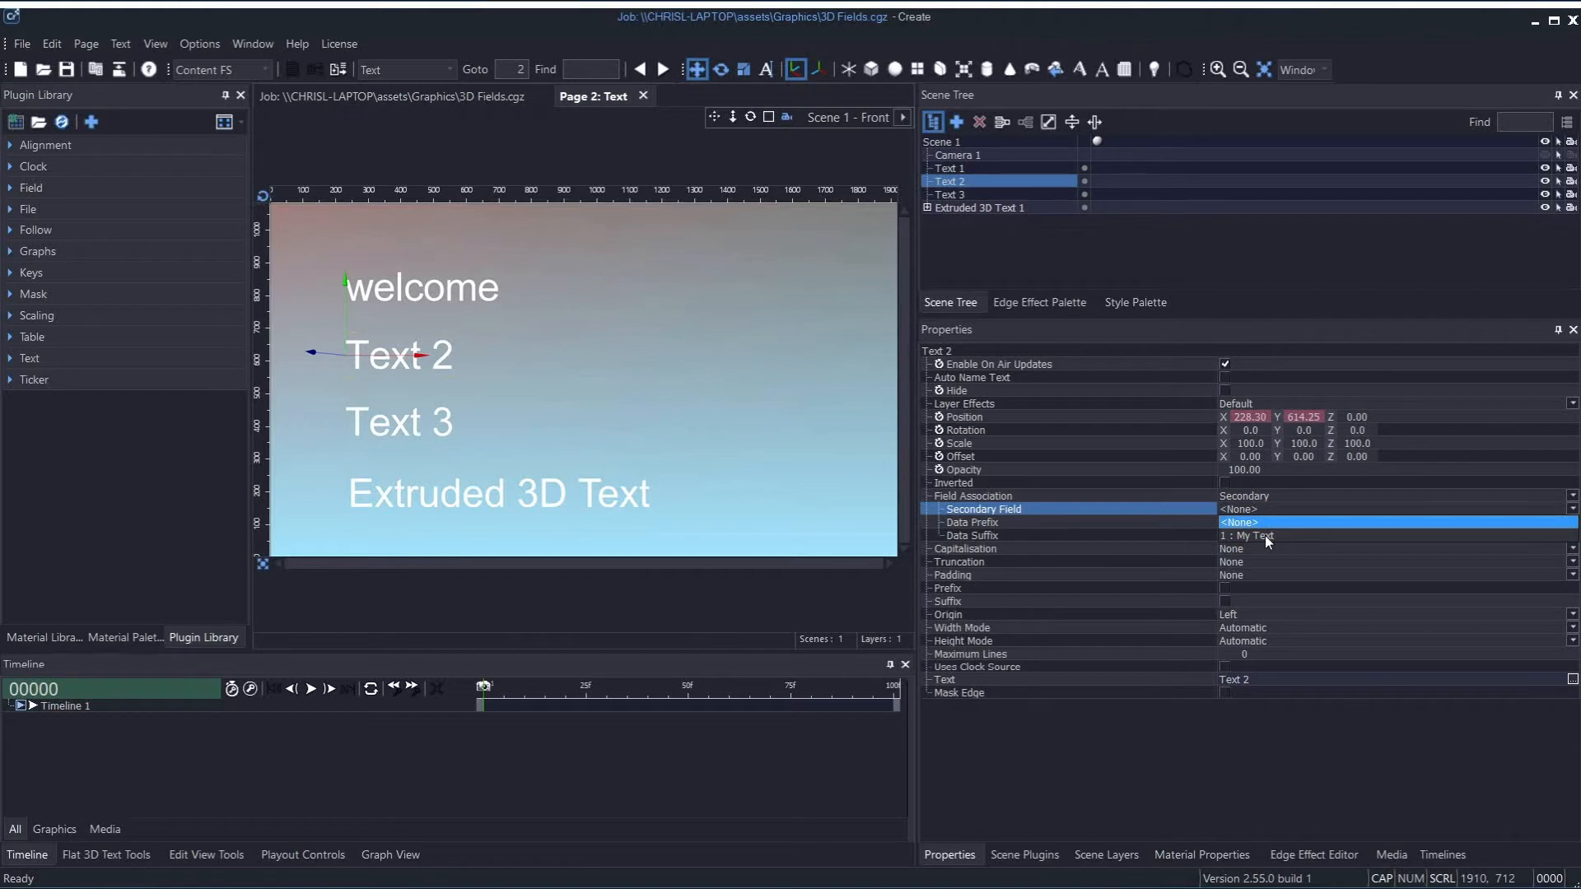
{"action": "left_click", "coordinate": [1266, 536]}
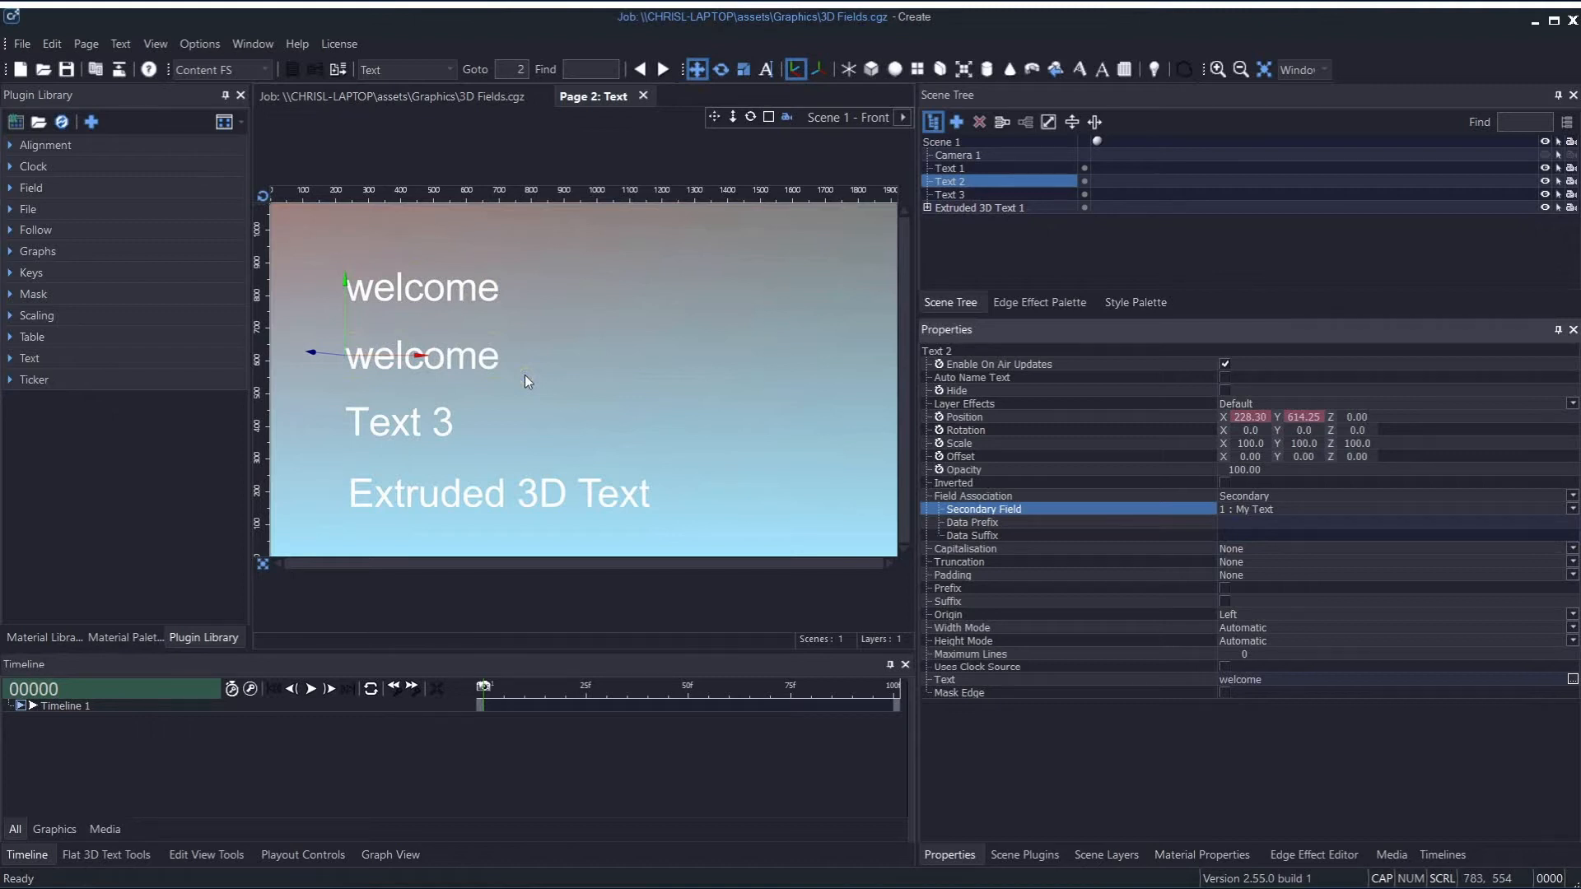
Step: Shrink and move the Field Marker Manager clear of the text objects, and change the data of field 1 to "hello"
{"action": "left_click", "coordinate": [98, 70]}
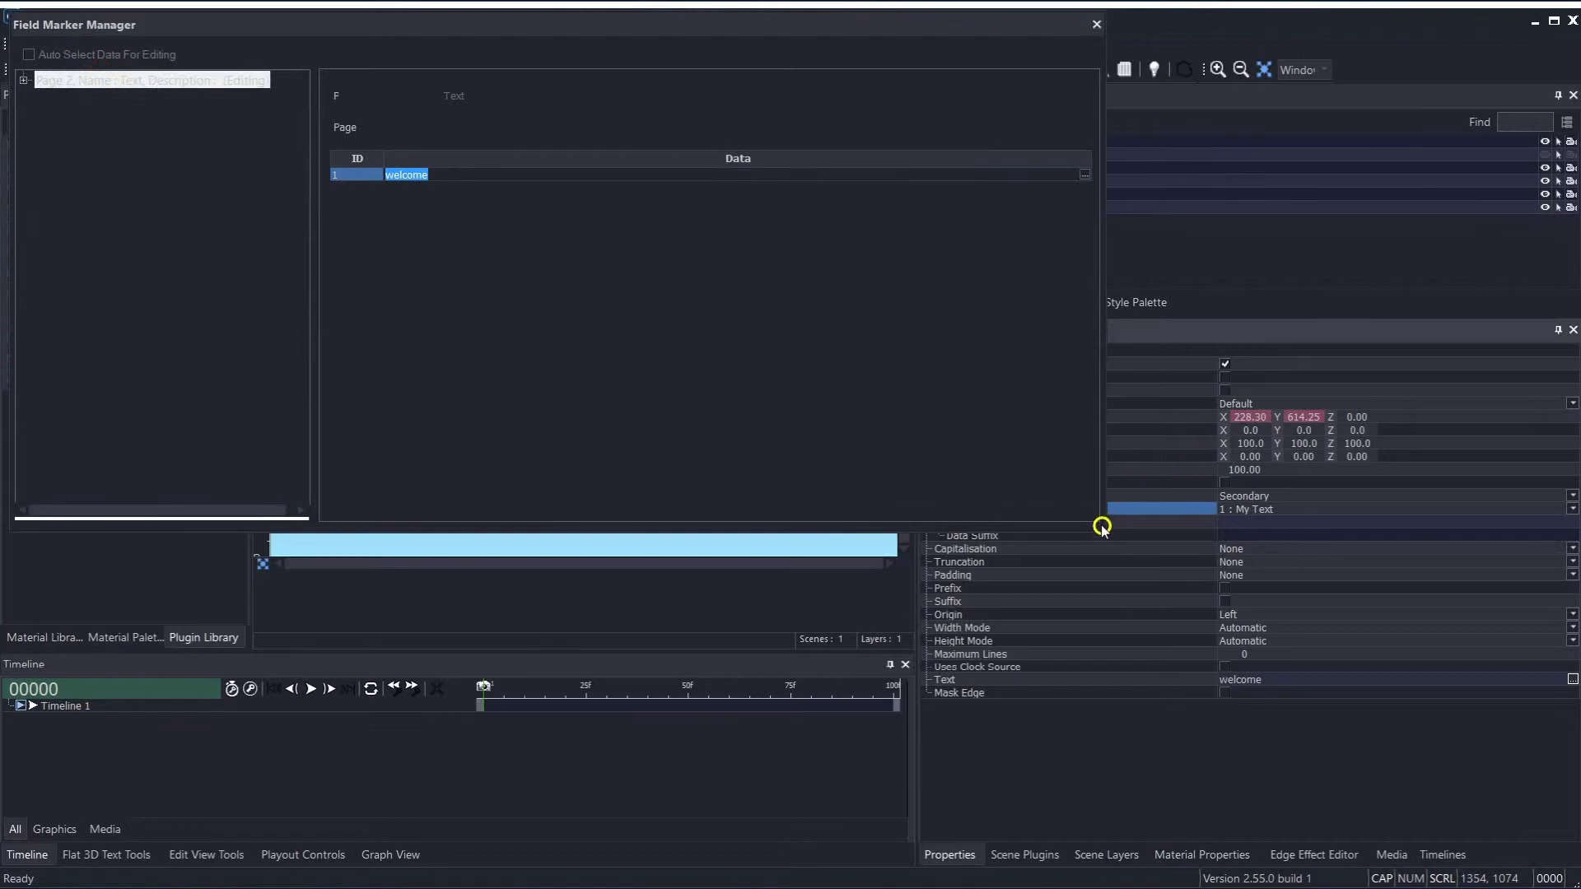
{"action": "left_click_drag", "start_coordinate": [1102, 530], "coordinate": [682, 503]}
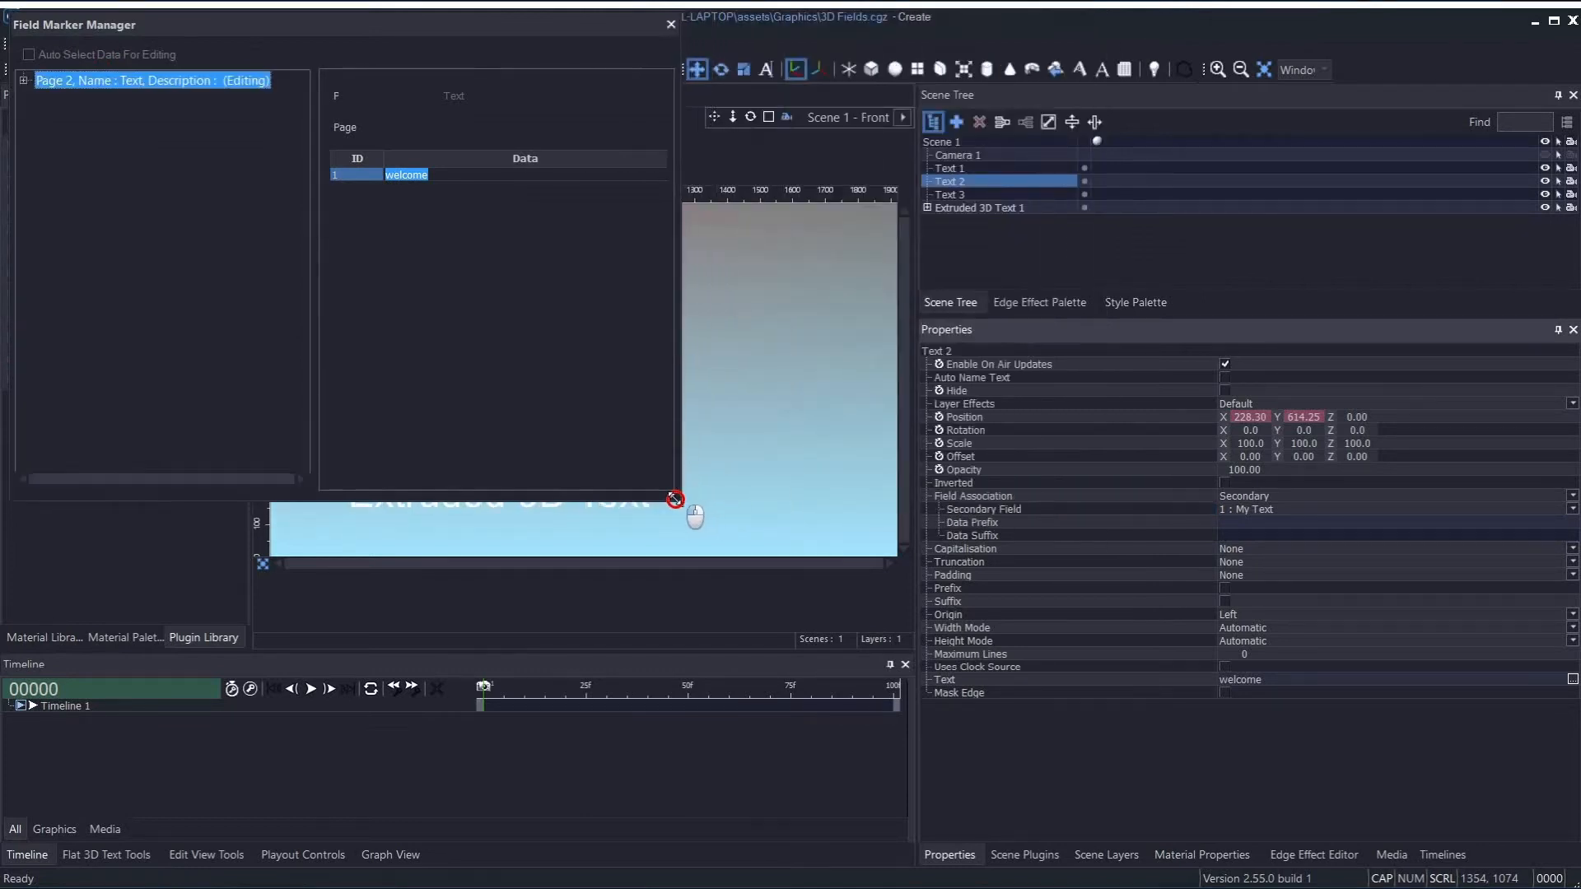
{"action": "mouse_move", "coordinate": [316, 24]}
{"action": "left_mouse_down"}
{"action": "mouse_move", "coordinate": [724, 71]}
{"action": "mouse_move", "coordinate": [1164, 64]}
{"action": "mouse_move", "coordinate": [950, 177]}
{"action": "mouse_move", "coordinate": [1014, 173]}
{"action": "mouse_move", "coordinate": [1032, 277]}
{"action": "mouse_move", "coordinate": [1047, 277]}
{"action": "left_mouse_up"}
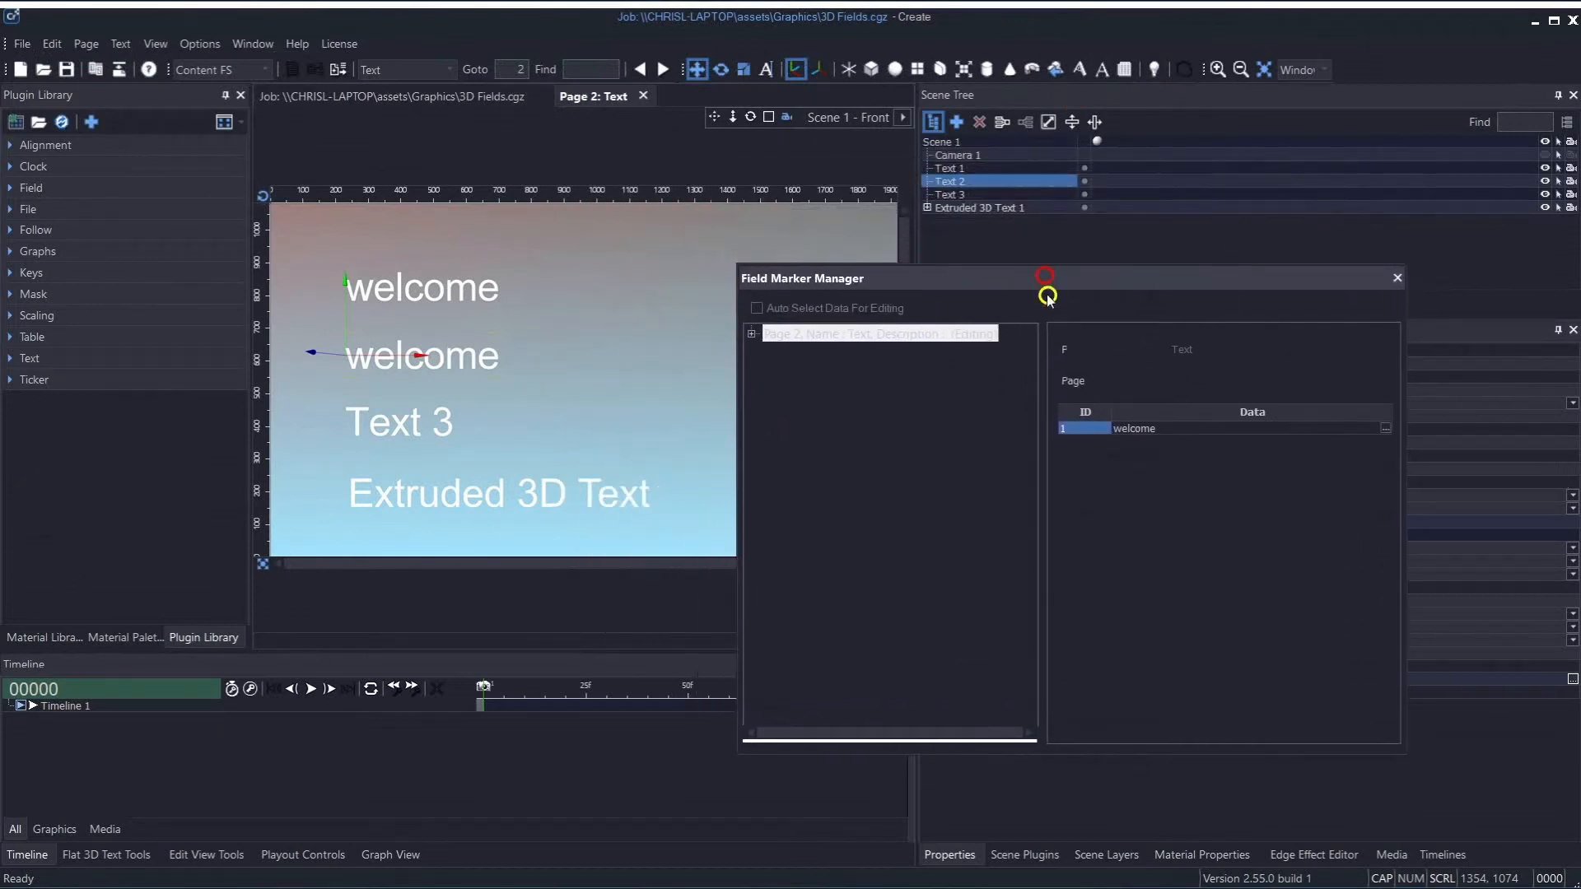
{"action": "left_click", "coordinate": [1384, 428]}
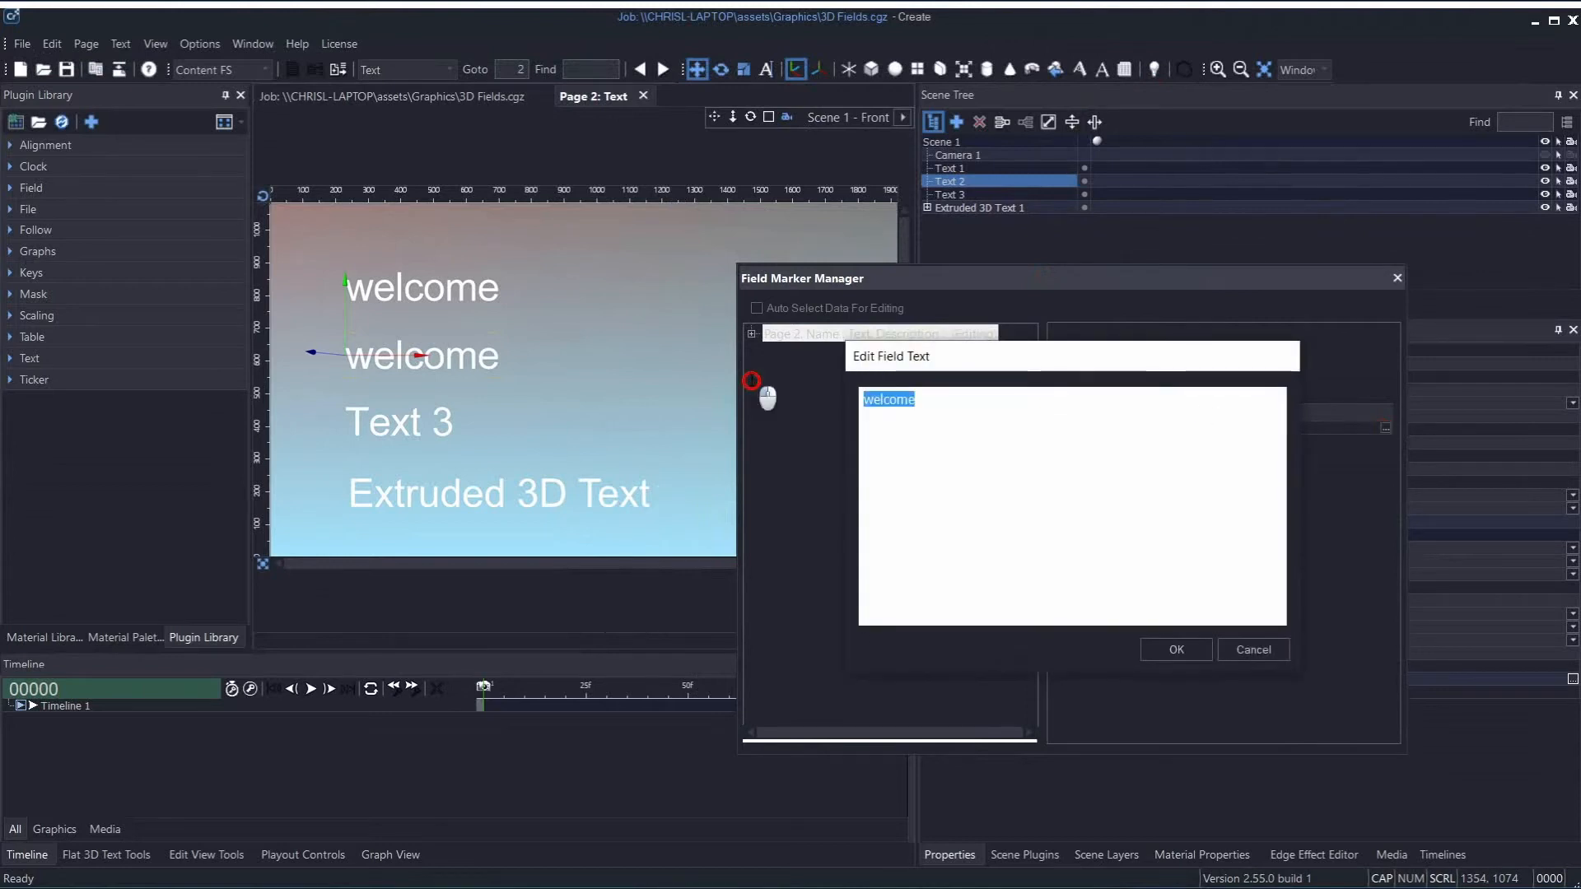
{"action": "type", "text": "hello"}
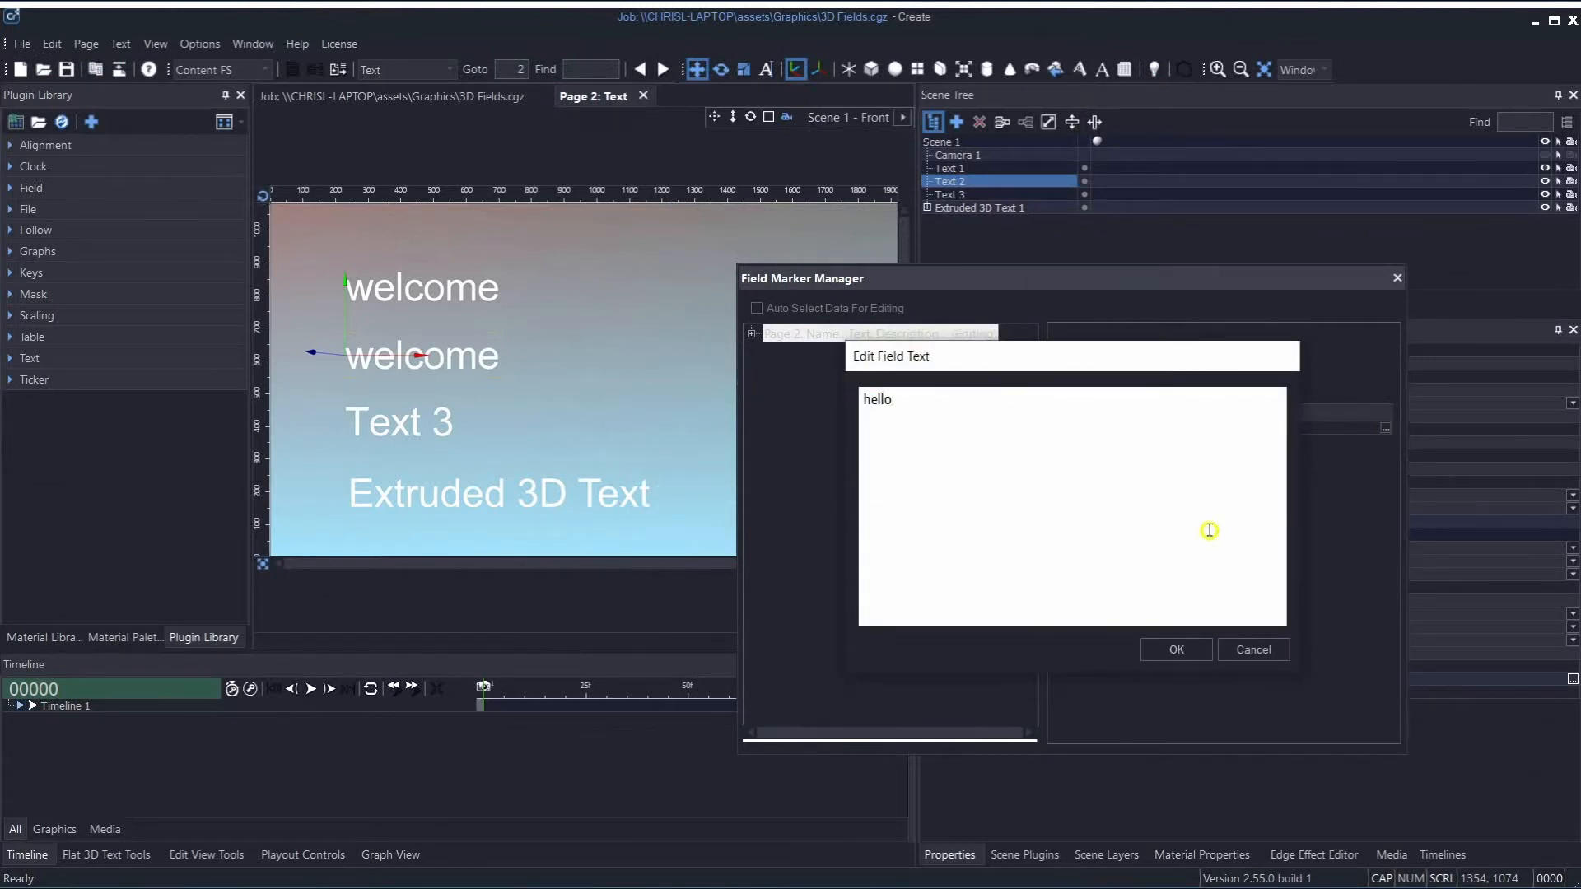
{"action": "left_click", "coordinate": [1191, 650]}
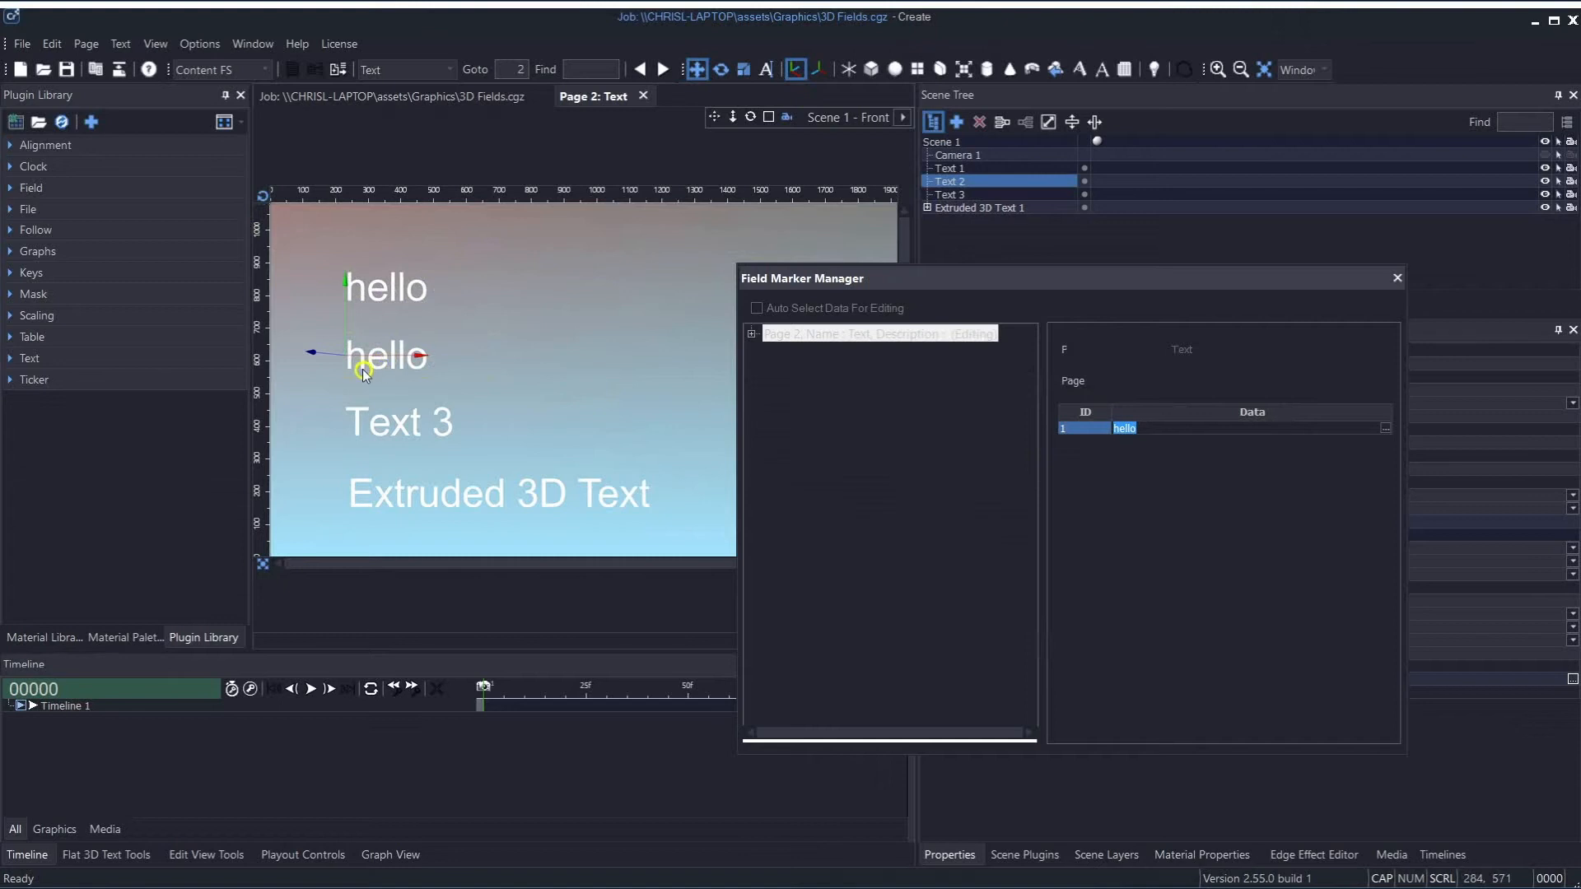
{"action": "left_click", "coordinate": [1398, 278]}
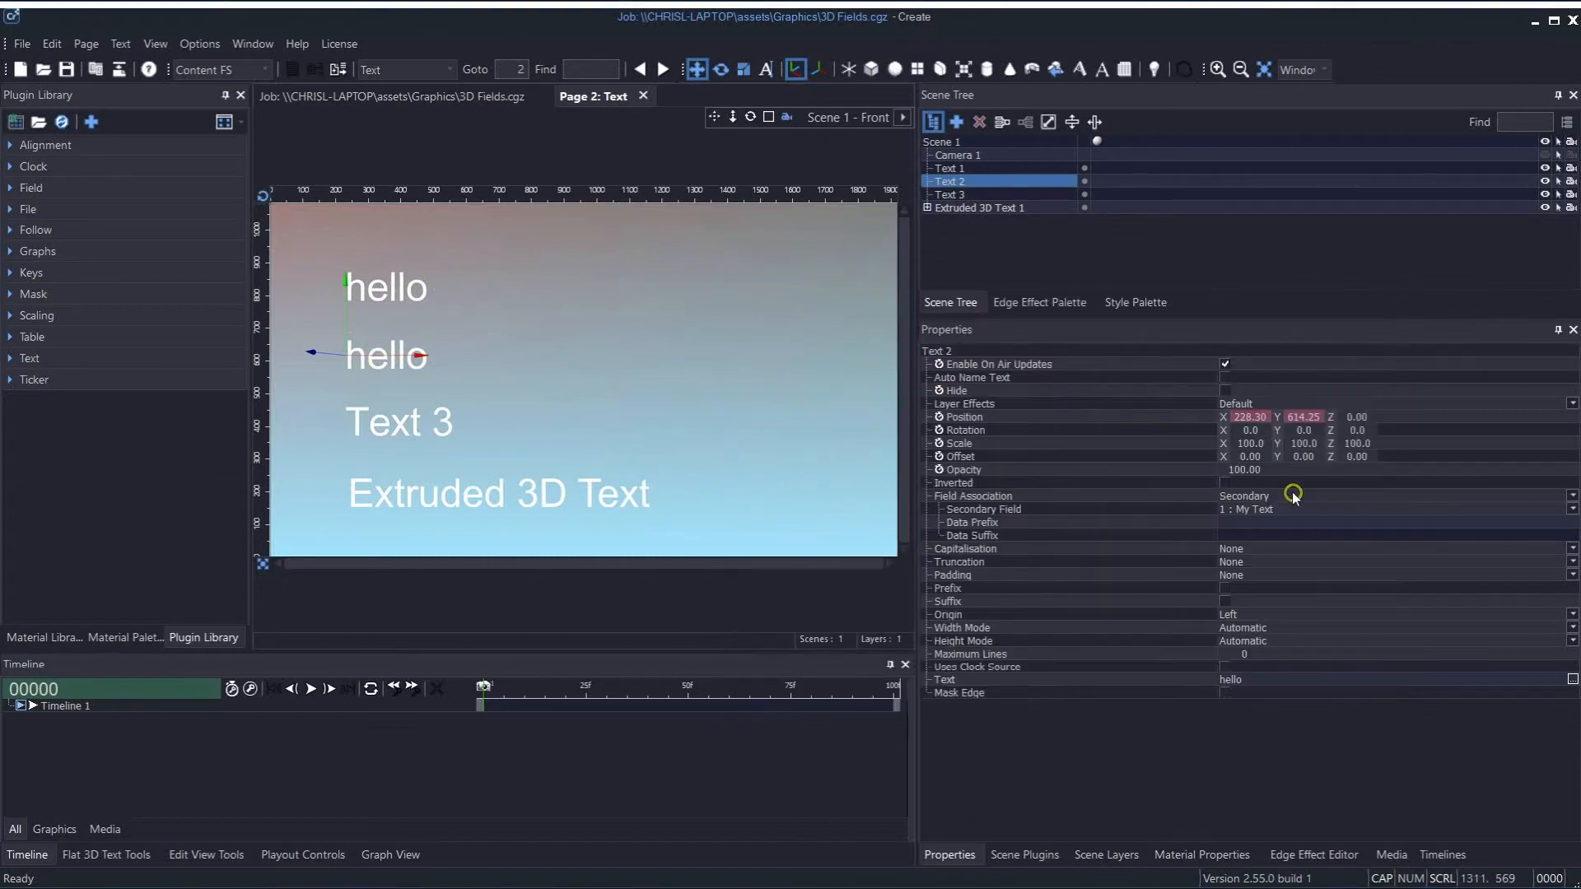
{"action": "left_click", "coordinate": [953, 194]}
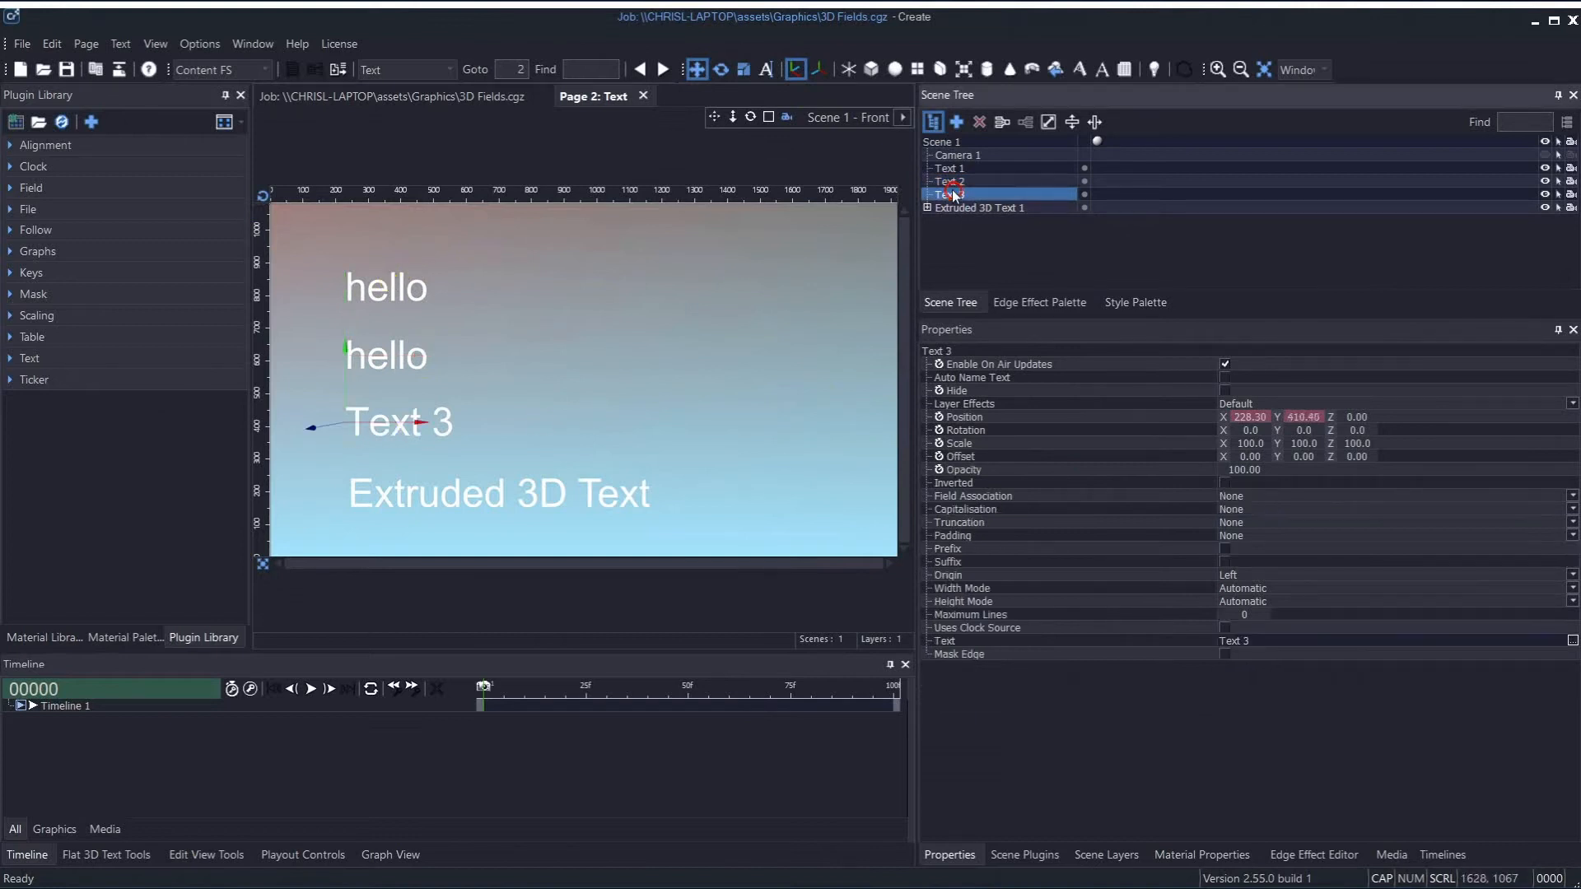
{"action": "left_click", "coordinate": [946, 549]}
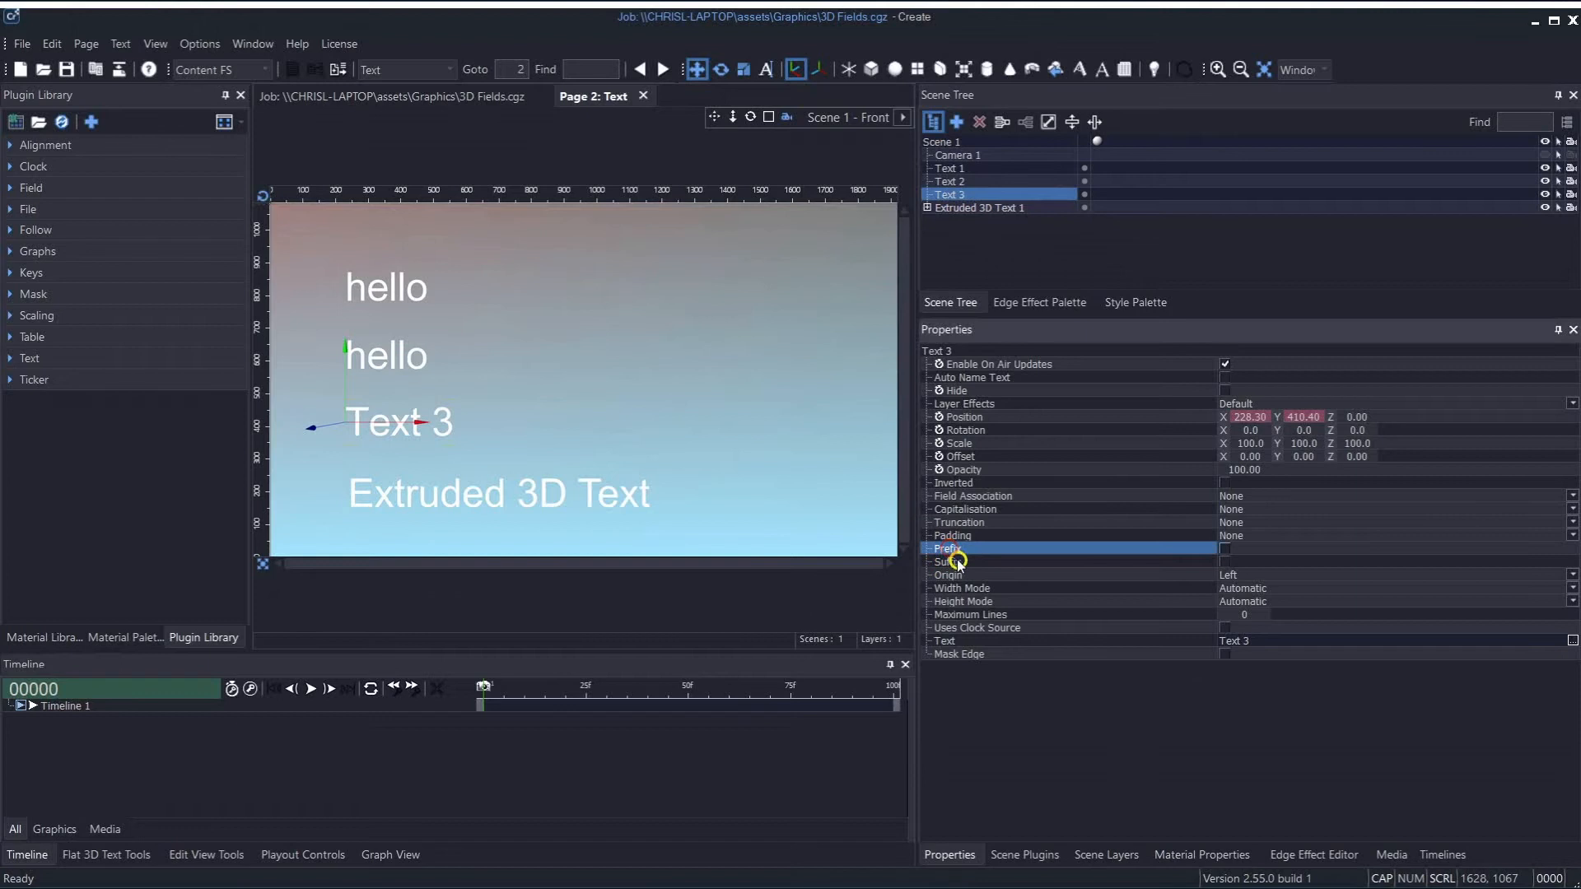
{"action": "left_click", "coordinate": [958, 562]}
{"action": "left_click", "coordinate": [959, 548]}
{"action": "left_click", "coordinate": [1224, 548]}
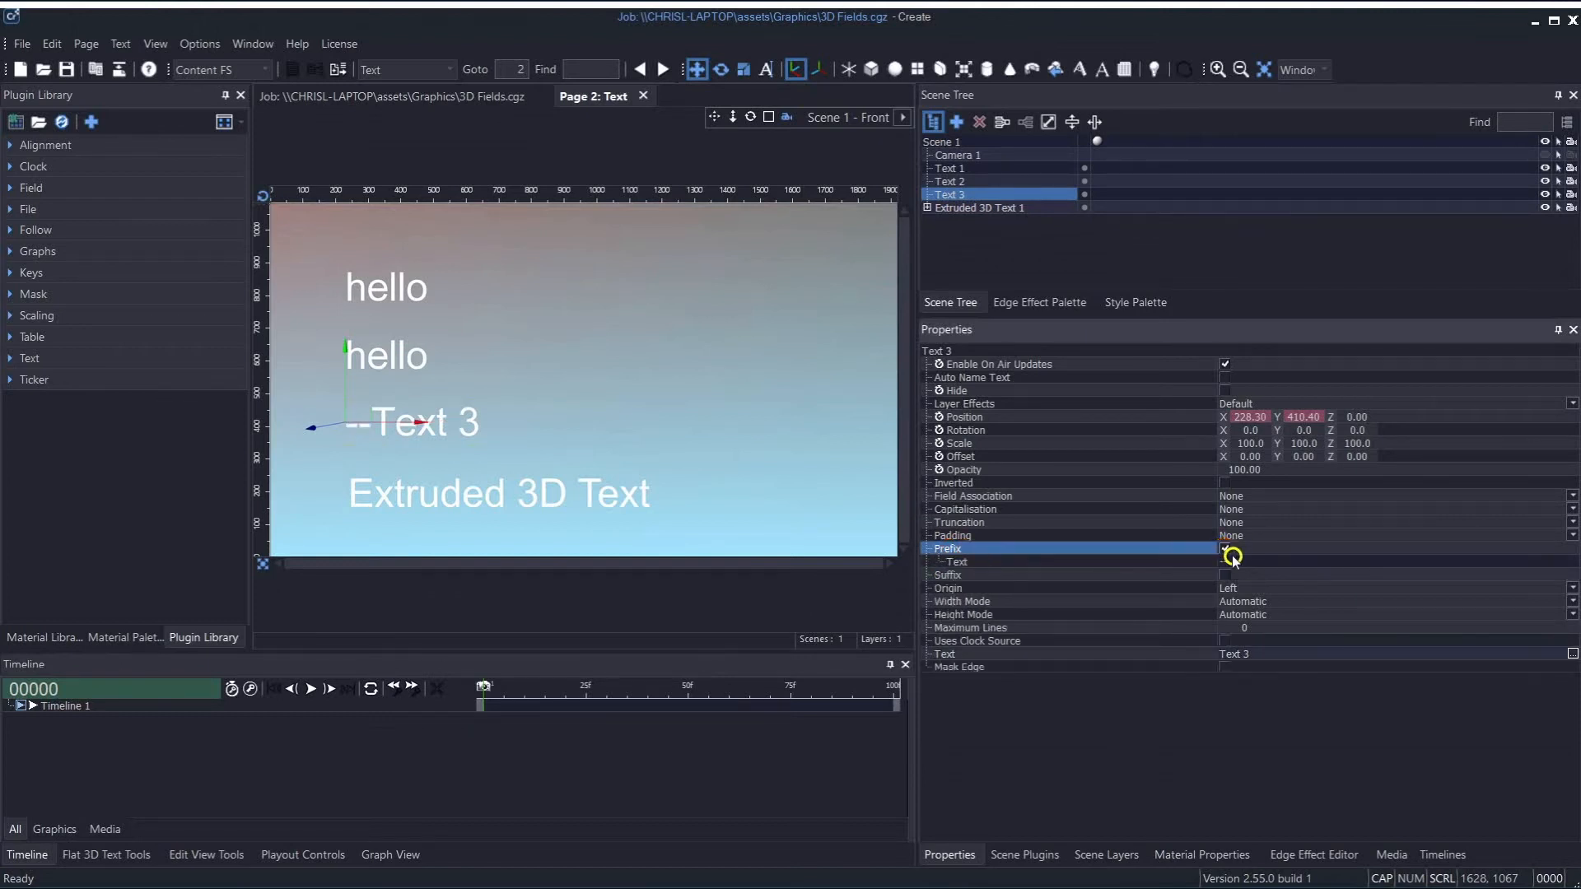
{"action": "left_click", "coordinate": [1234, 560]}
{"action": "type", "text": "w"}
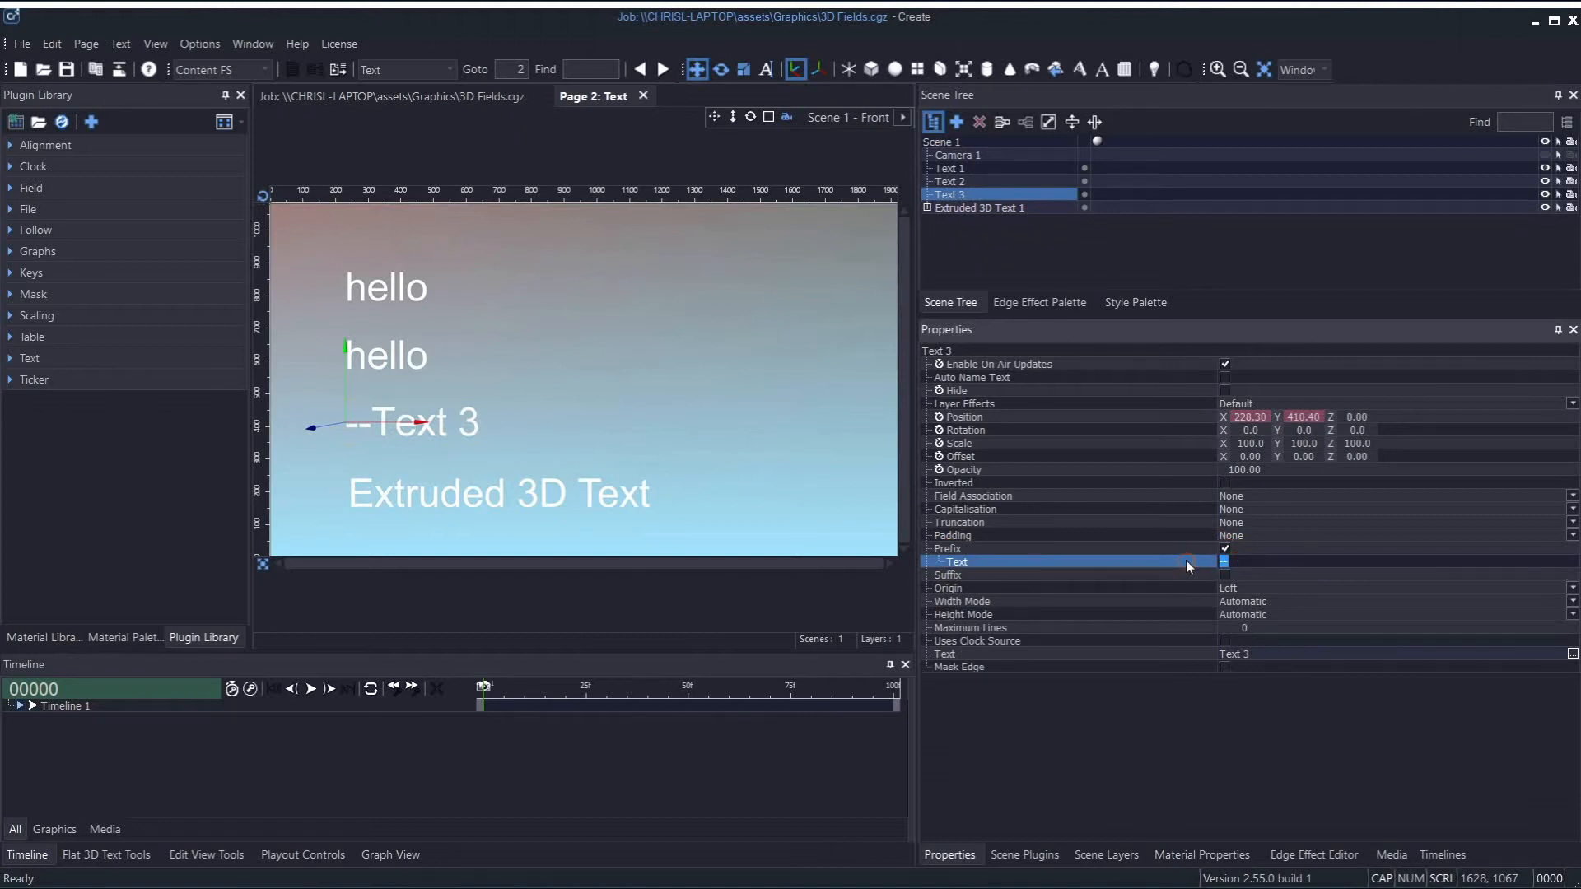
{"action": "type", "text": "ww"}
{"action": "key", "text": "Return"}
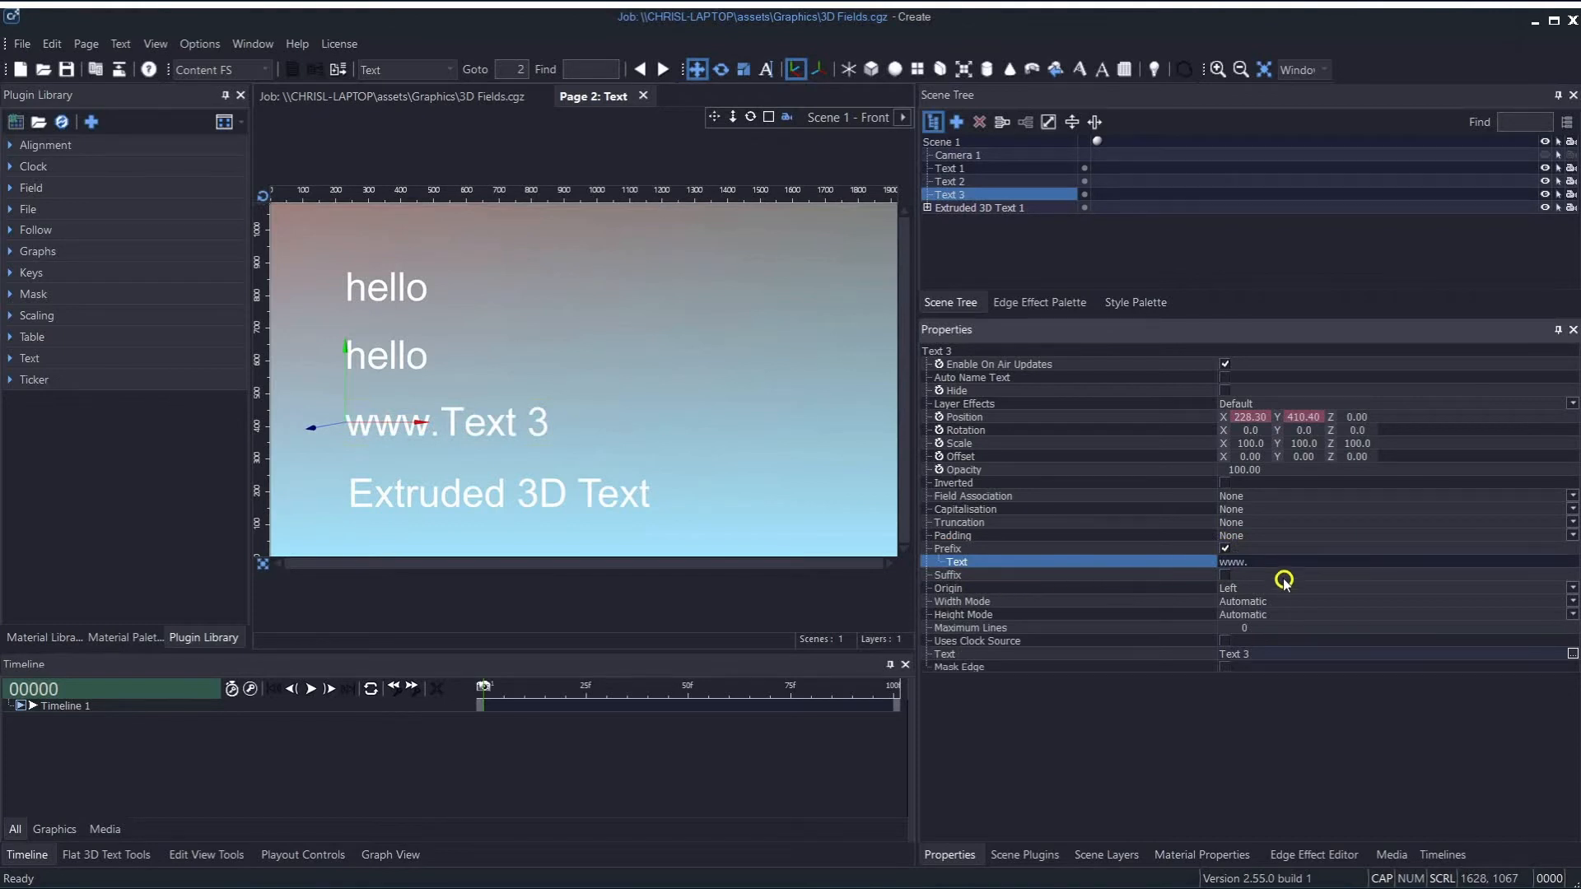
Step: Enable the suffix on Text 3 and set its suffix text to ".com"
{"action": "left_click", "coordinate": [1198, 576]}
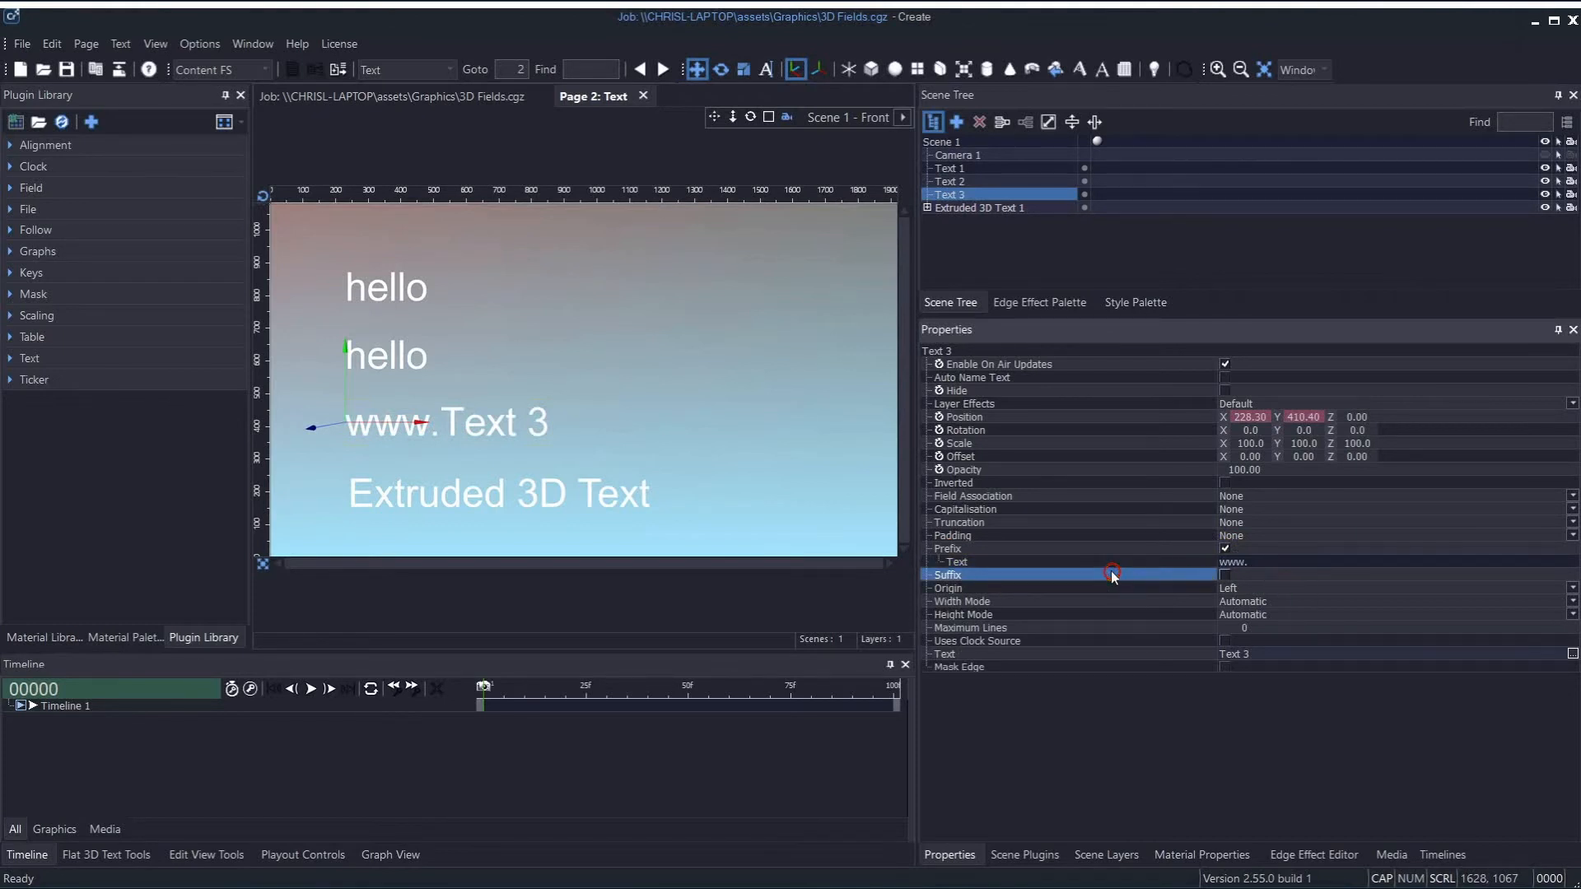
{"action": "left_click", "coordinate": [1225, 575]}
{"action": "left_click", "coordinate": [1240, 590]}
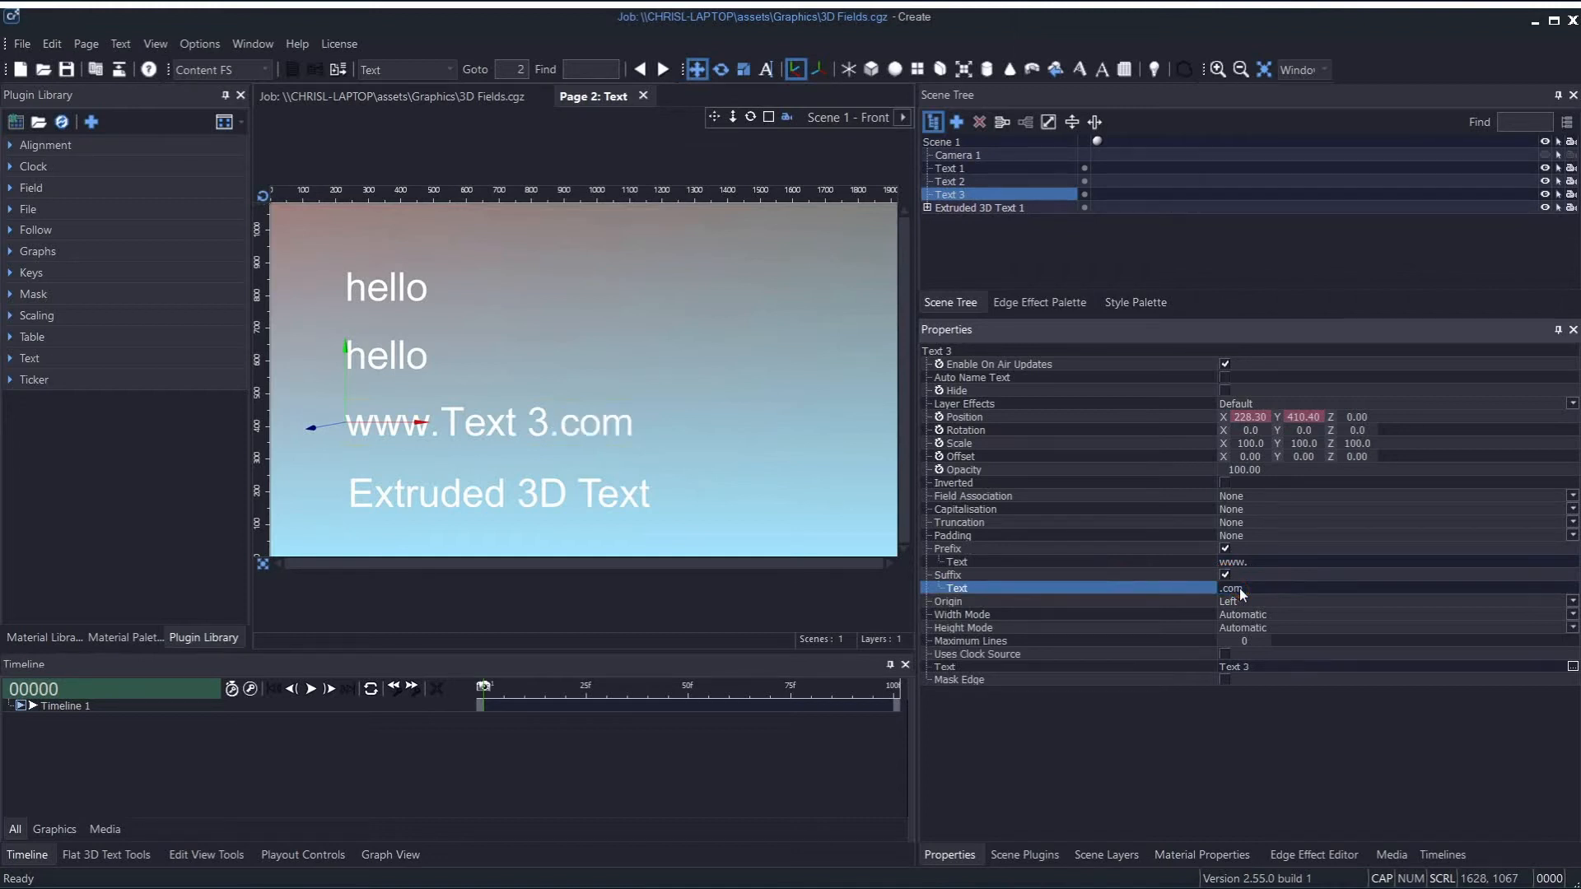
Step: Set the field association of Text 3 to Secondary and link it to the field "1 : My Text"
{"action": "left_click", "coordinate": [1025, 495]}
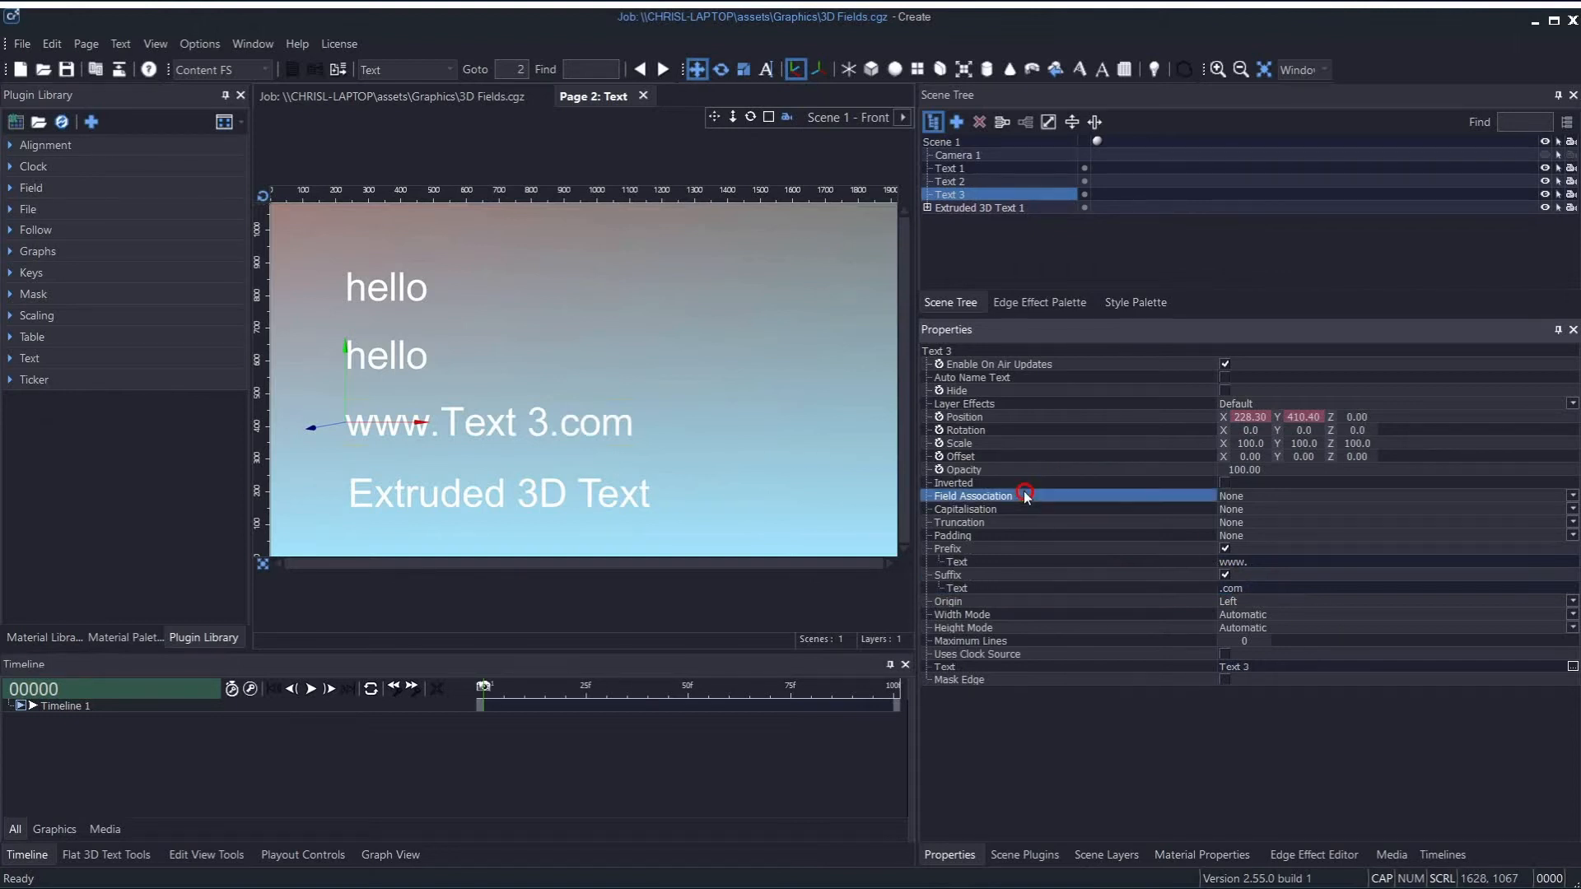
{"action": "left_click", "coordinate": [1250, 494]}
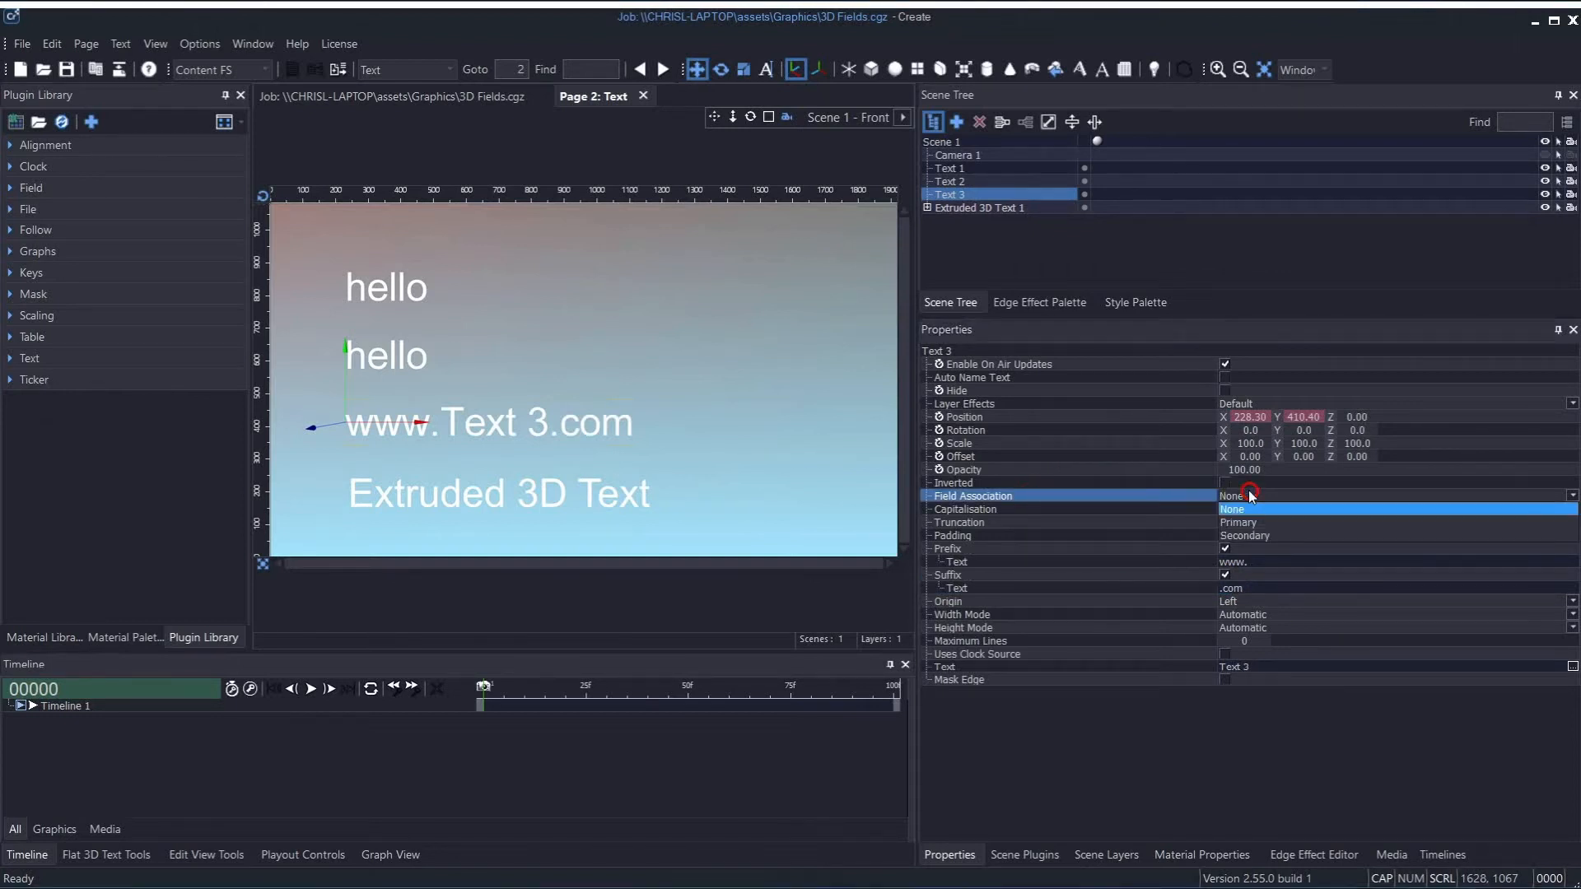
{"action": "left_click", "coordinate": [1247, 533]}
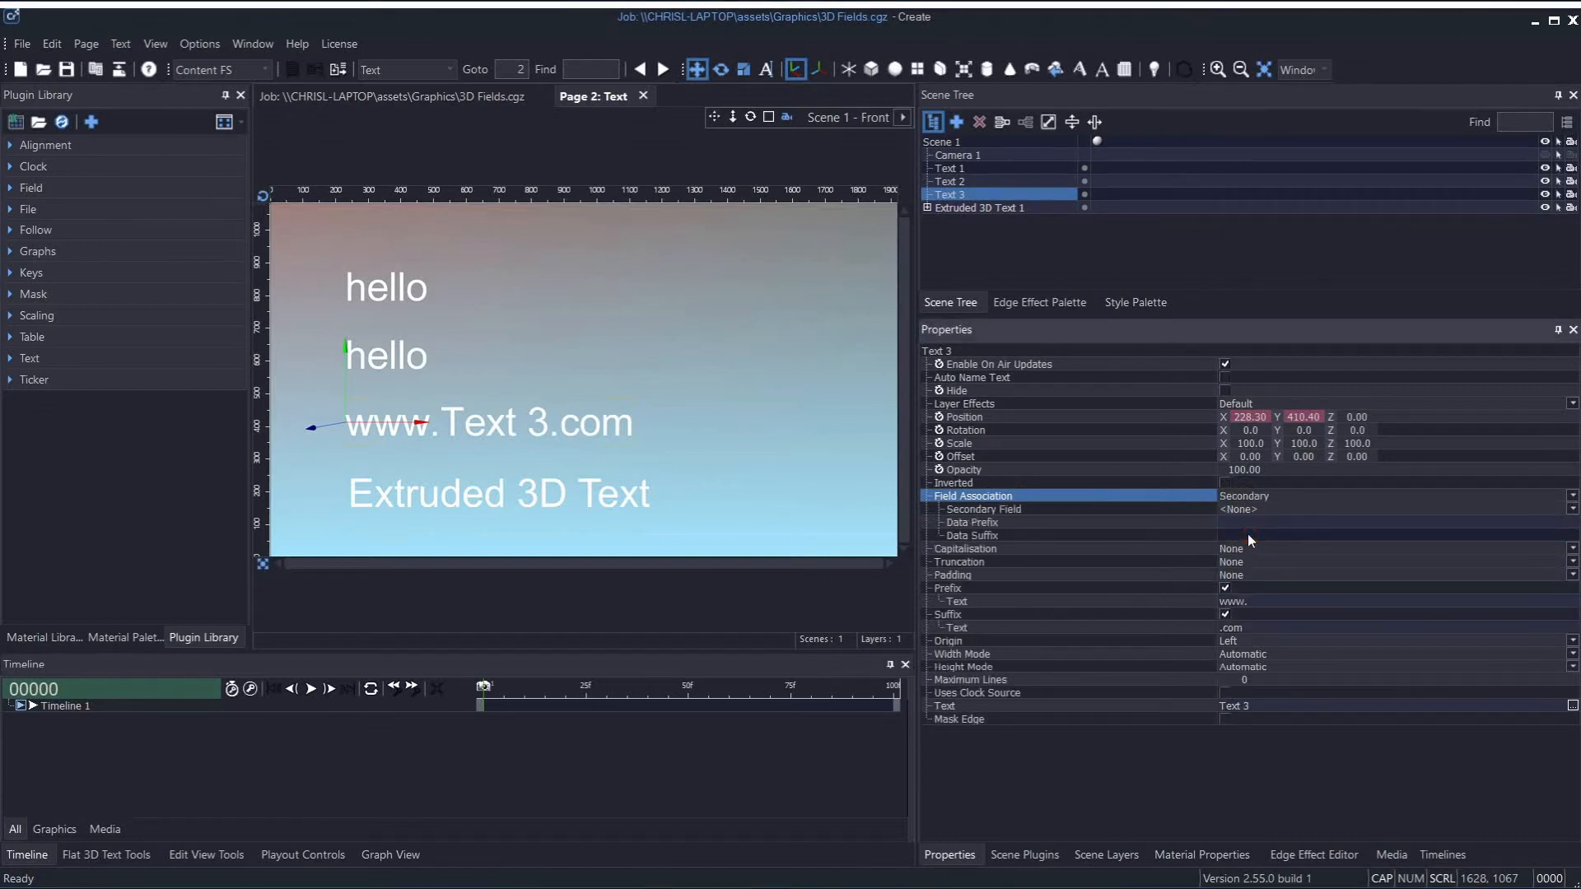
{"action": "left_click", "coordinate": [1252, 511]}
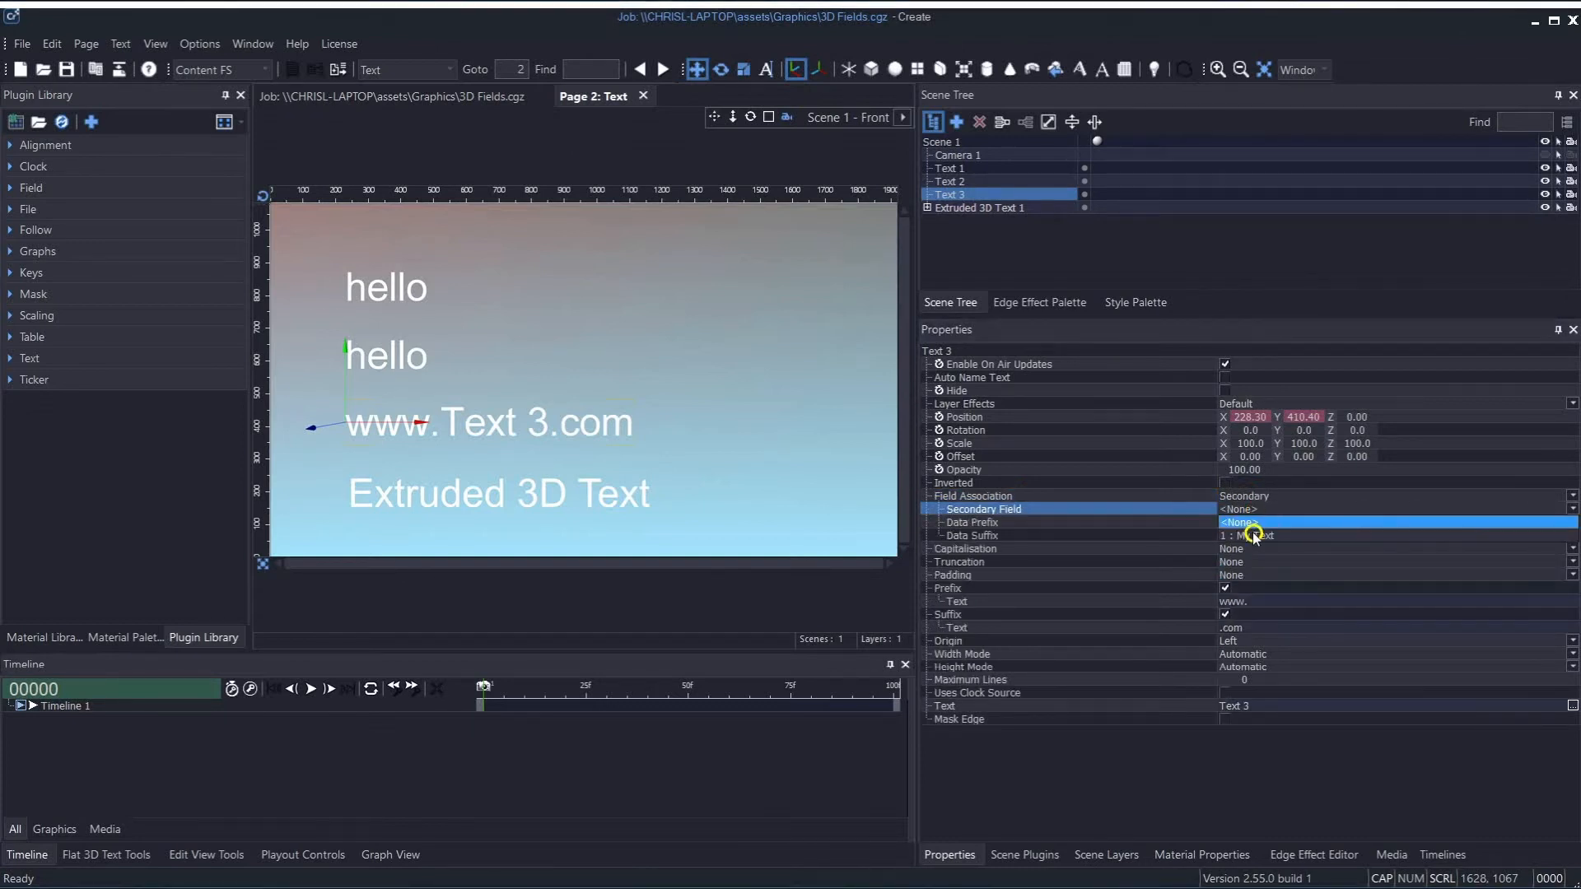
{"action": "left_click", "coordinate": [1254, 536]}
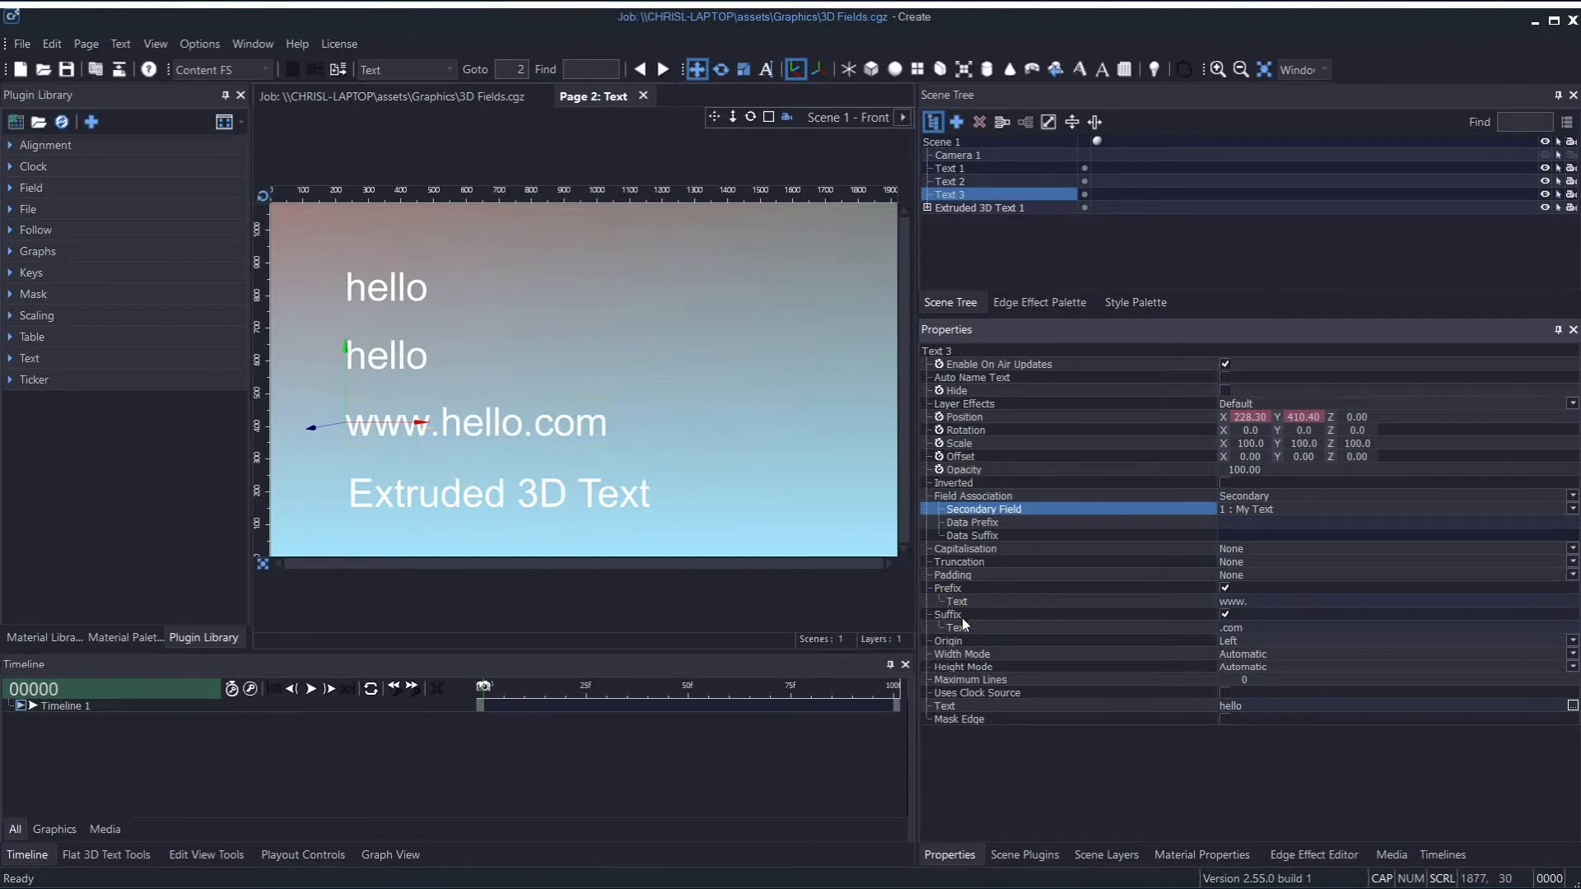
Step: Change the data of field 1 to "website" in the Field Marker Manager's text editor and close the manager
{"action": "left_click", "coordinate": [94, 70]}
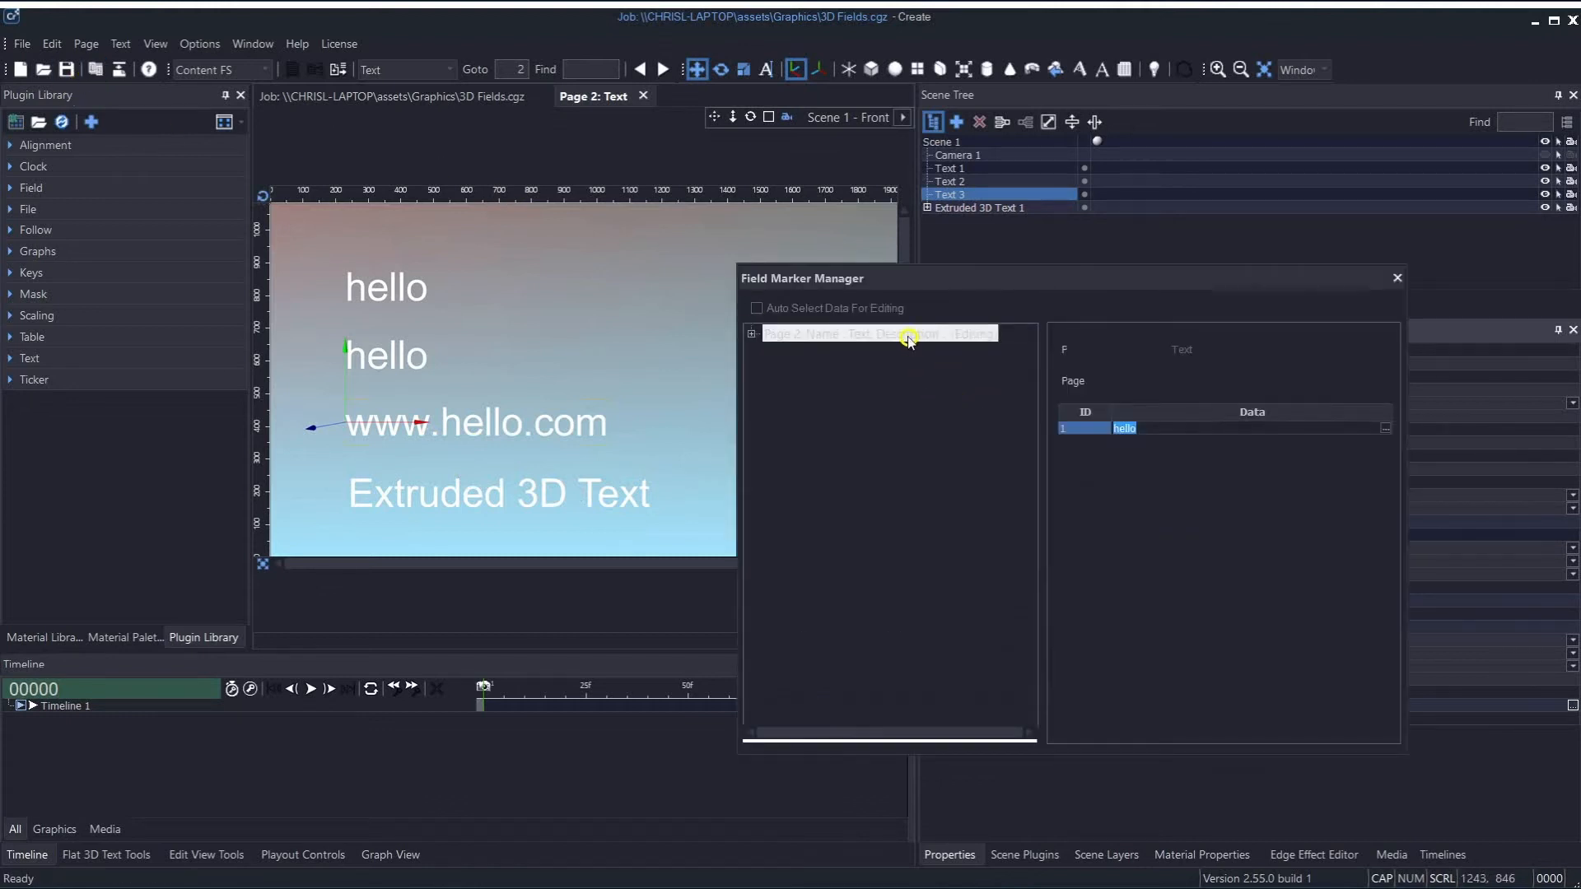
{"action": "left_click", "coordinate": [1386, 428]}
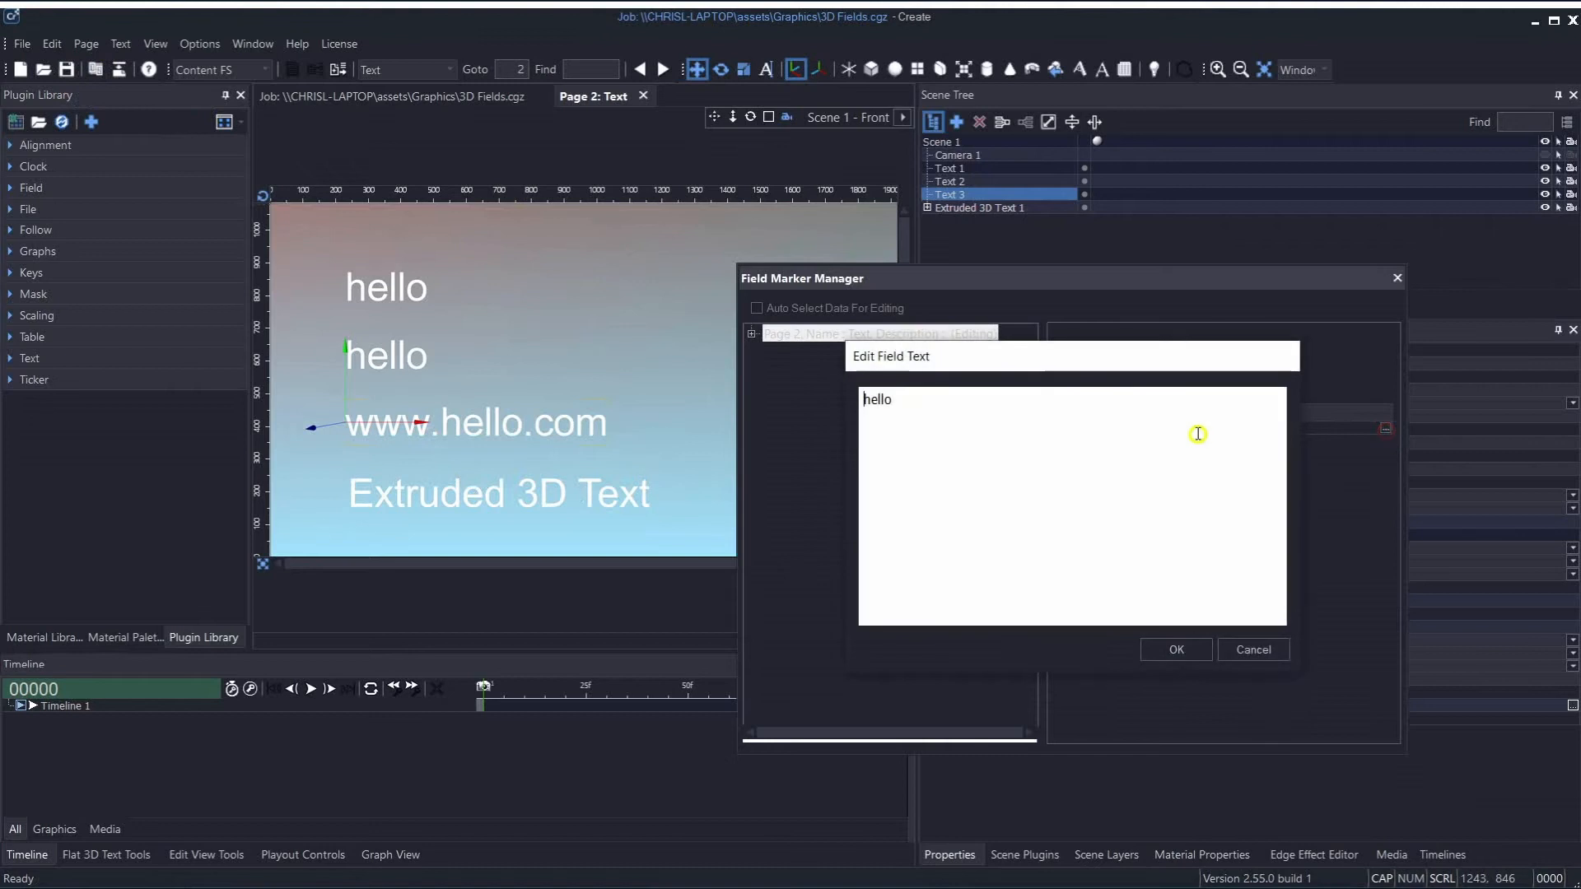
{"action": "left_click_drag", "start_coordinate": [953, 408], "coordinate": [807, 388]}
{"action": "type", "text": "website"}
{"action": "left_click", "coordinate": [1199, 656]}
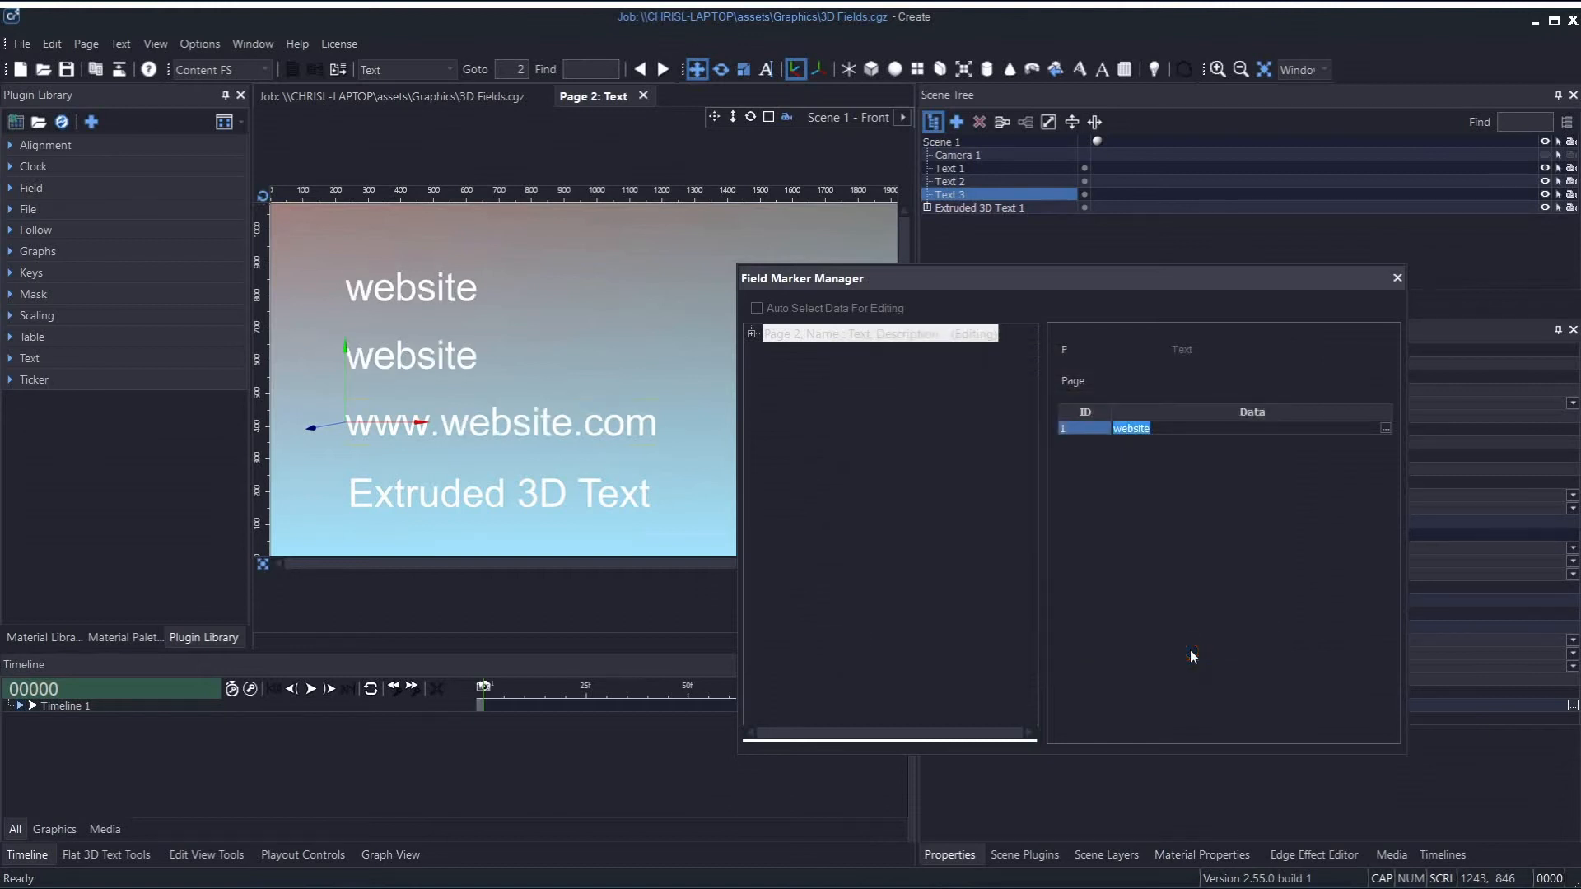
{"action": "left_click", "coordinate": [1398, 277]}
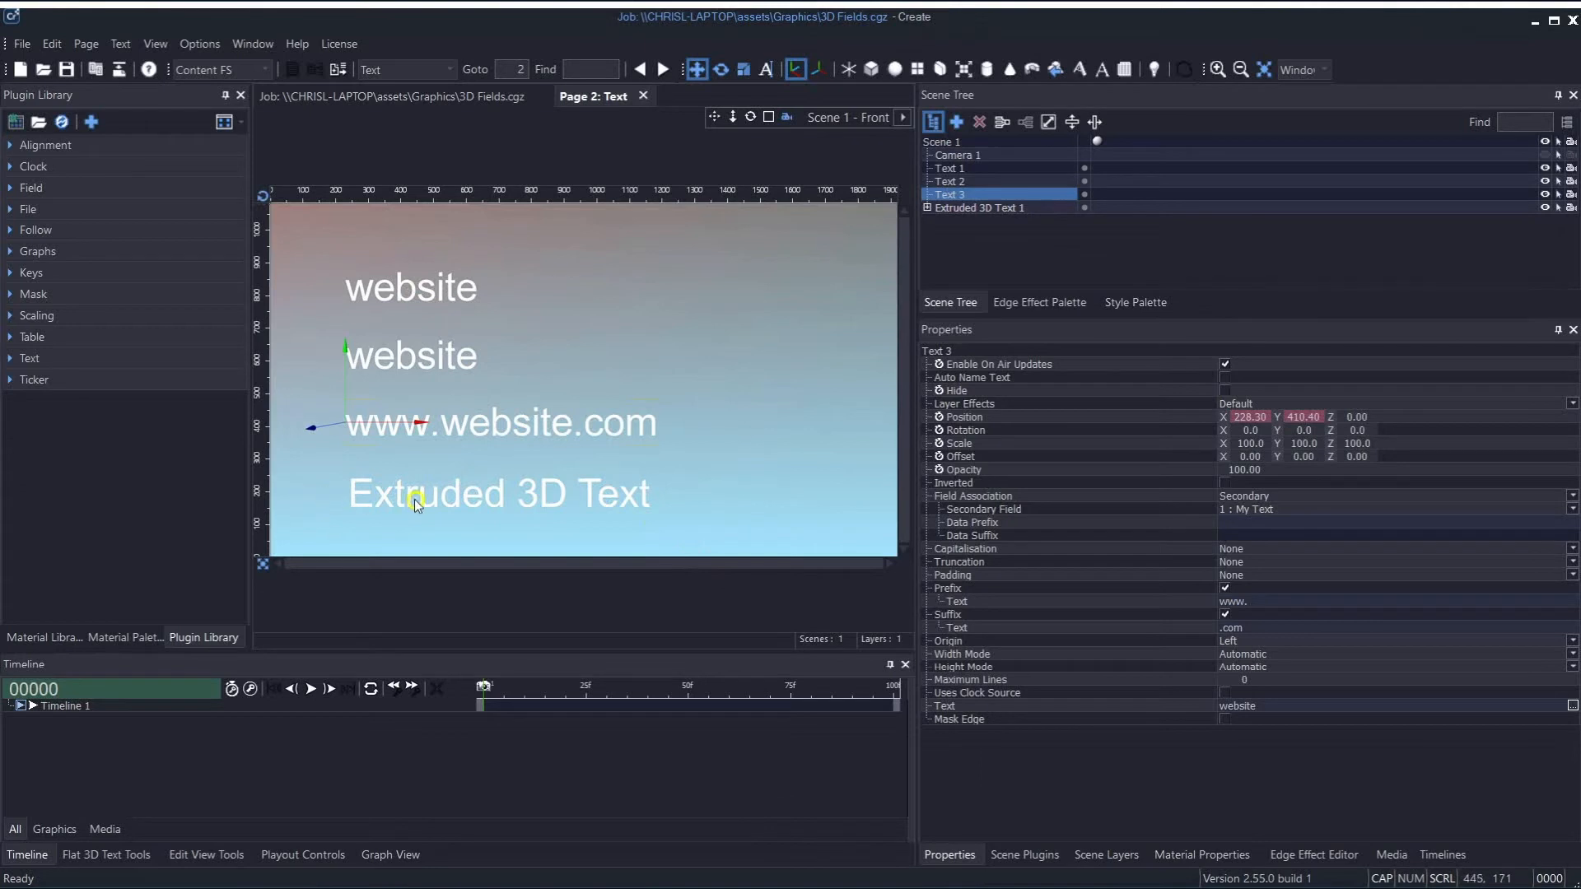
Step: Set the field association of Extruded 3D Text 1 to Secondary and link it to the field "1 : My Text"
{"action": "left_click", "coordinate": [996, 208]}
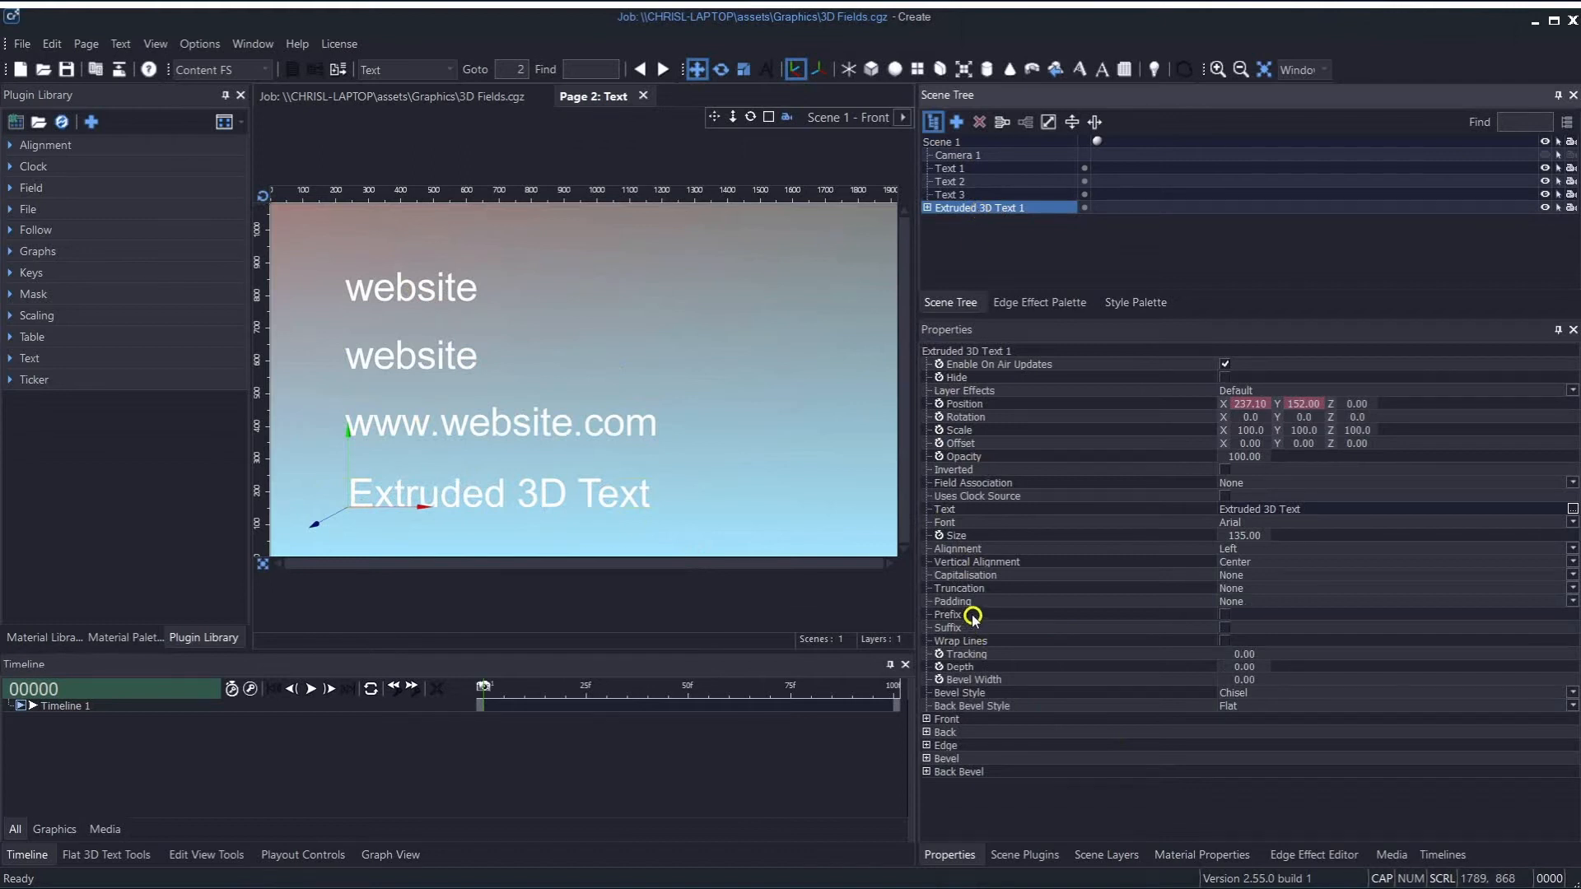
{"action": "left_click", "coordinate": [1026, 482]}
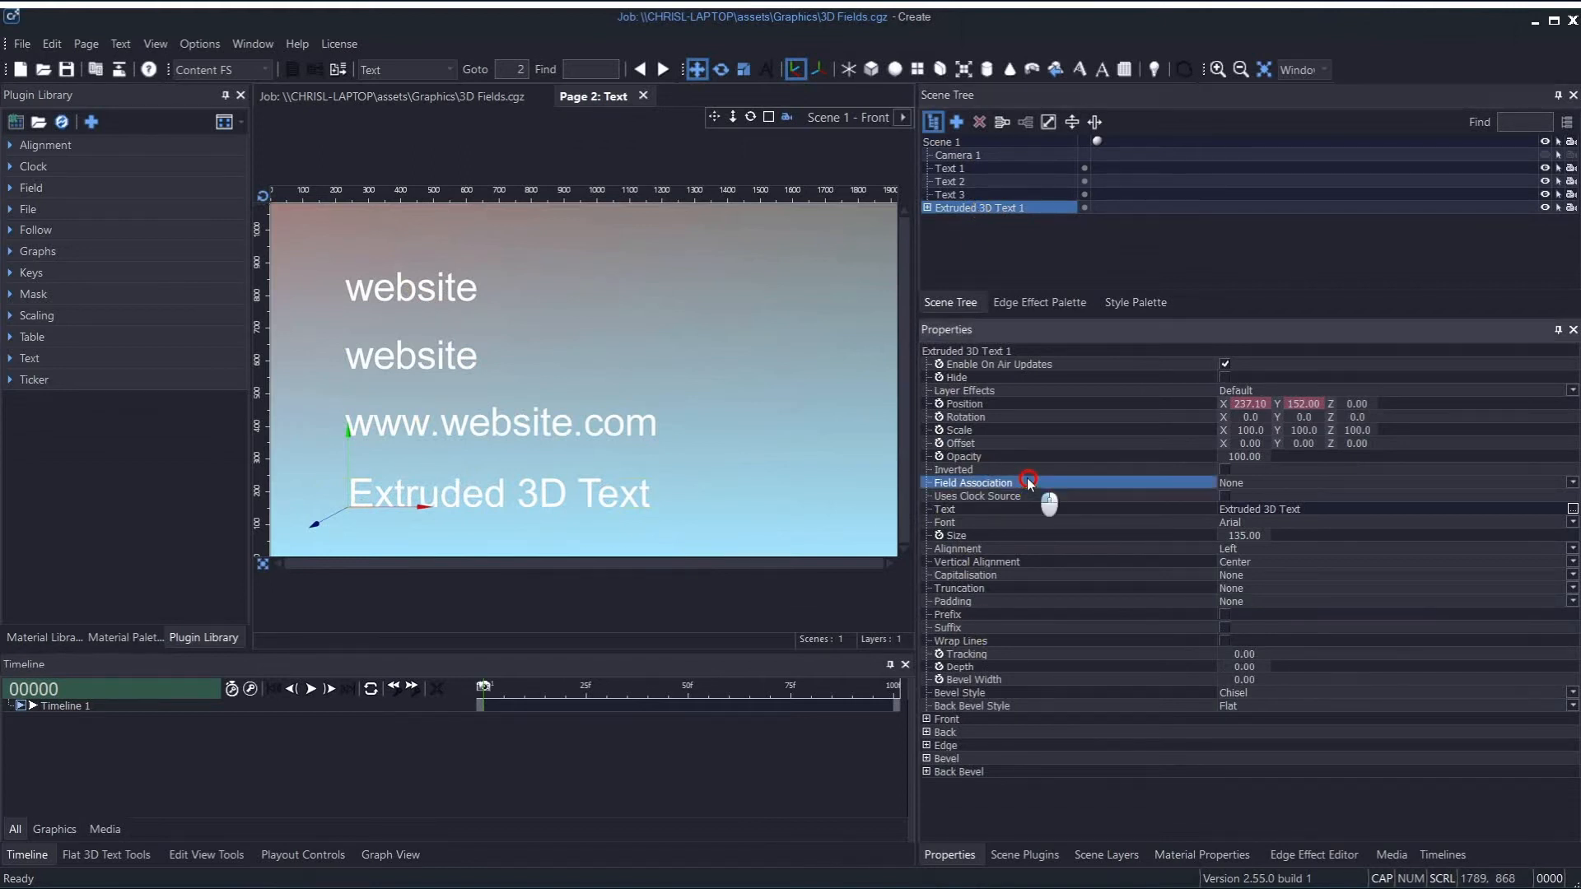
{"action": "left_click", "coordinate": [1257, 482]}
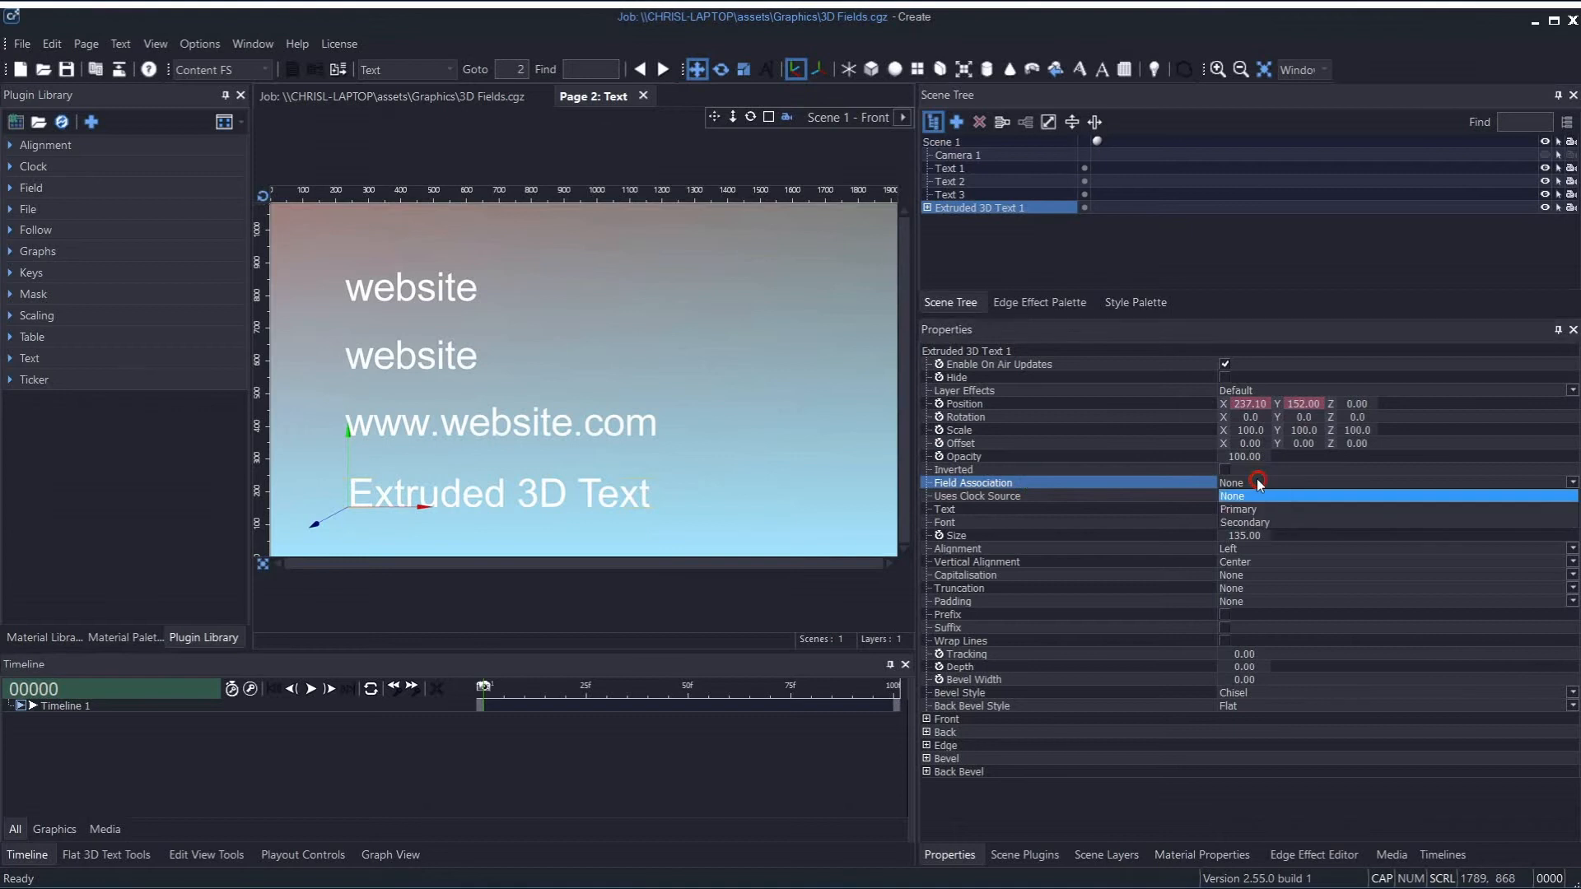
{"action": "left_click", "coordinate": [1255, 525]}
{"action": "left_click", "coordinate": [1256, 523]}
{"action": "left_click", "coordinate": [1255, 495]}
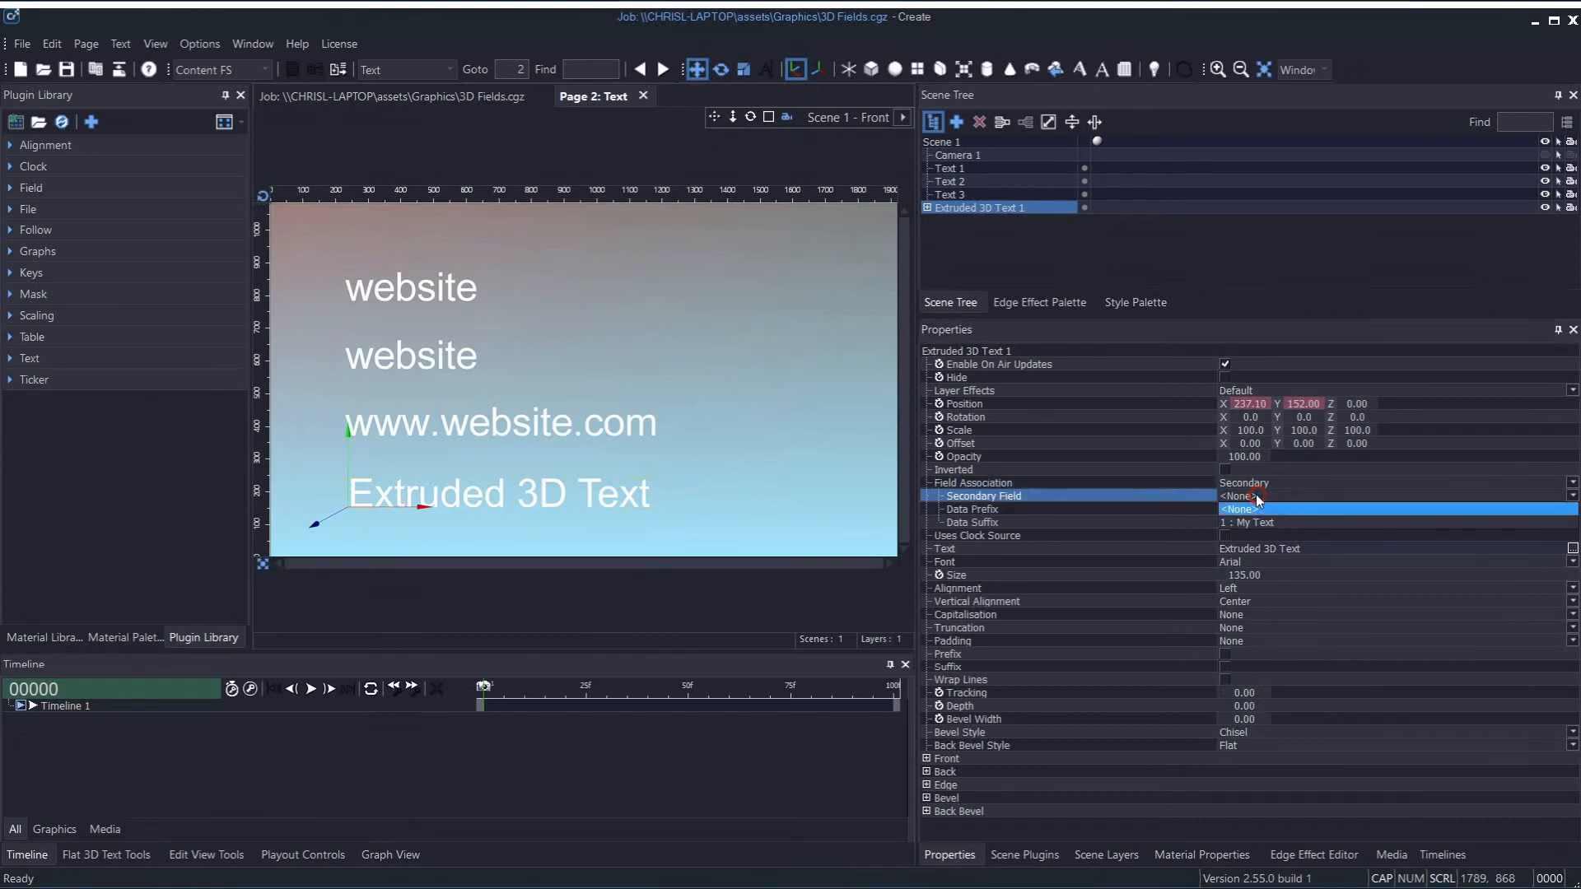
{"action": "left_click", "coordinate": [1252, 525]}
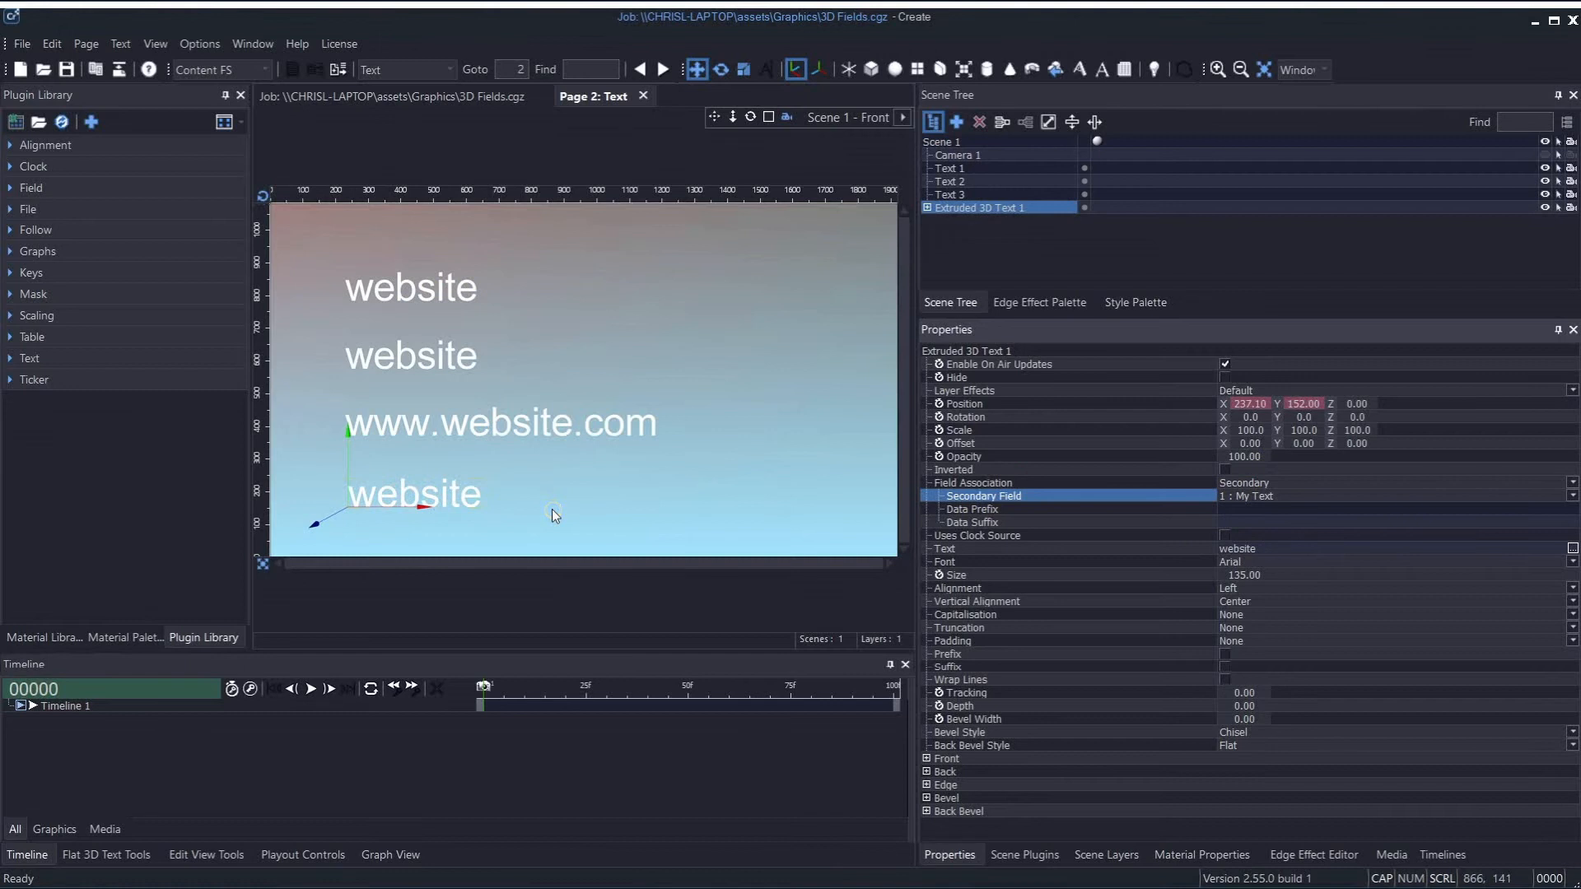
Step: Close the Text page with its changes saved and open page 3, Image, for editing
{"action": "left_click", "coordinate": [643, 95]}
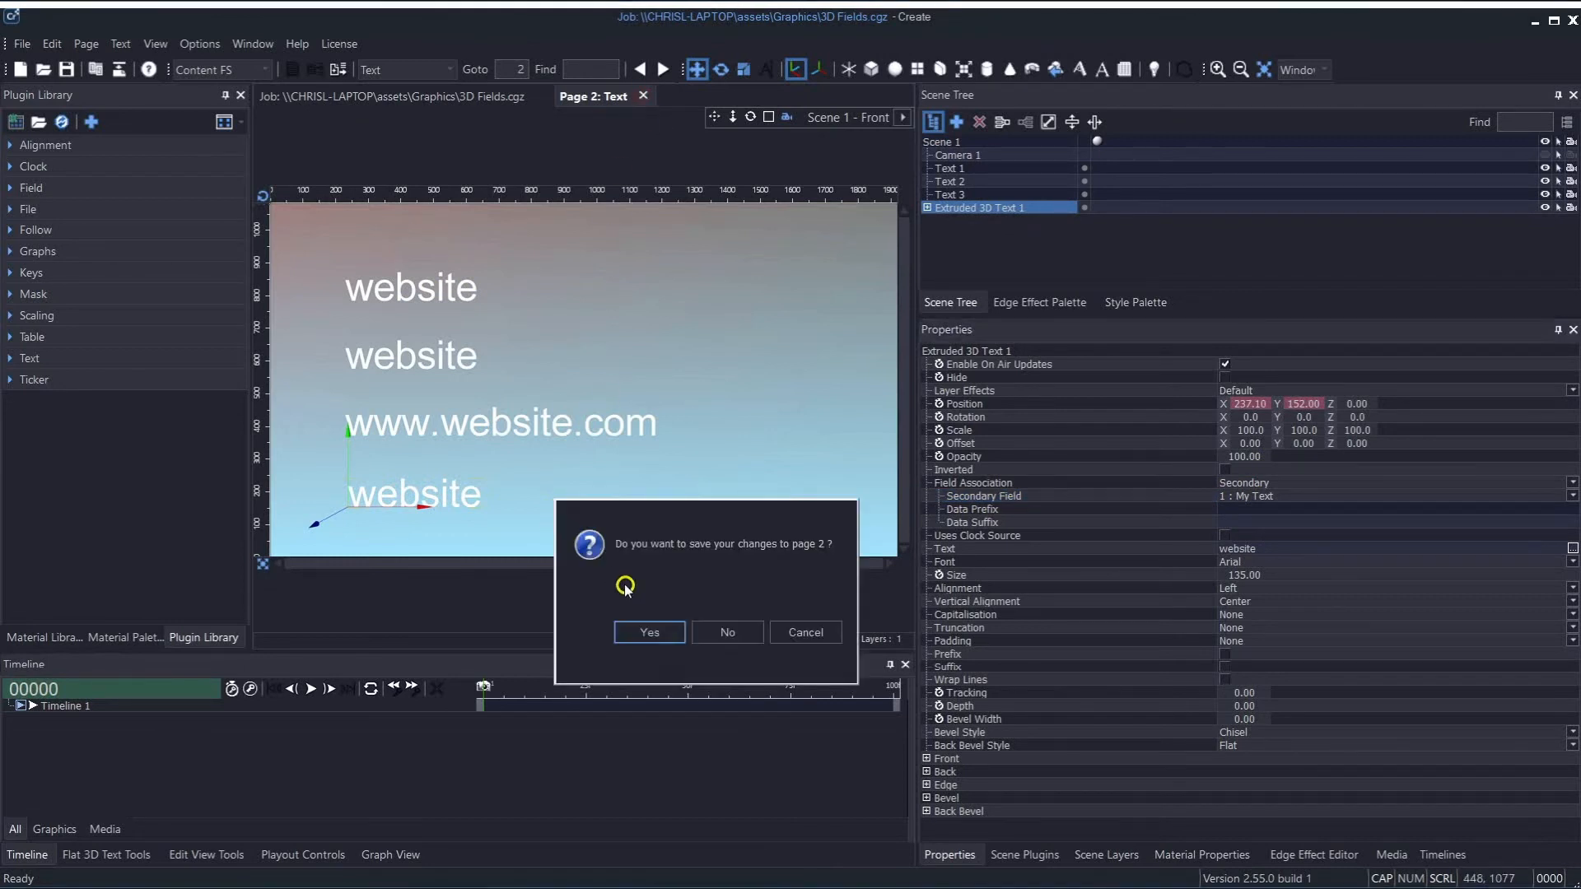
{"action": "left_click", "coordinate": [653, 631]}
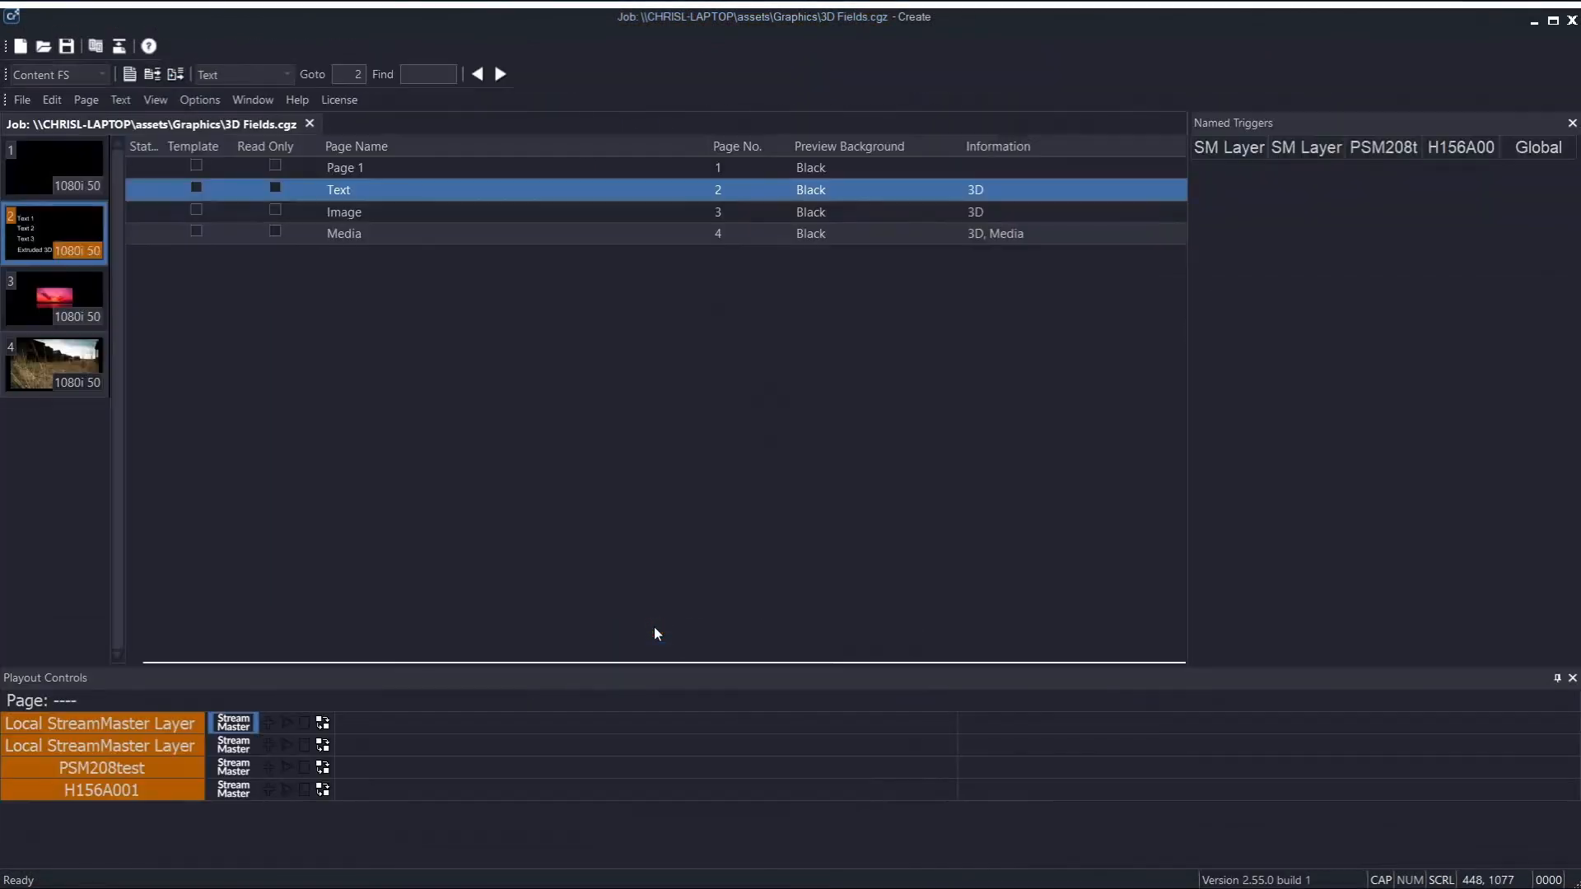
{"action": "double_click", "coordinate": [80, 300]}
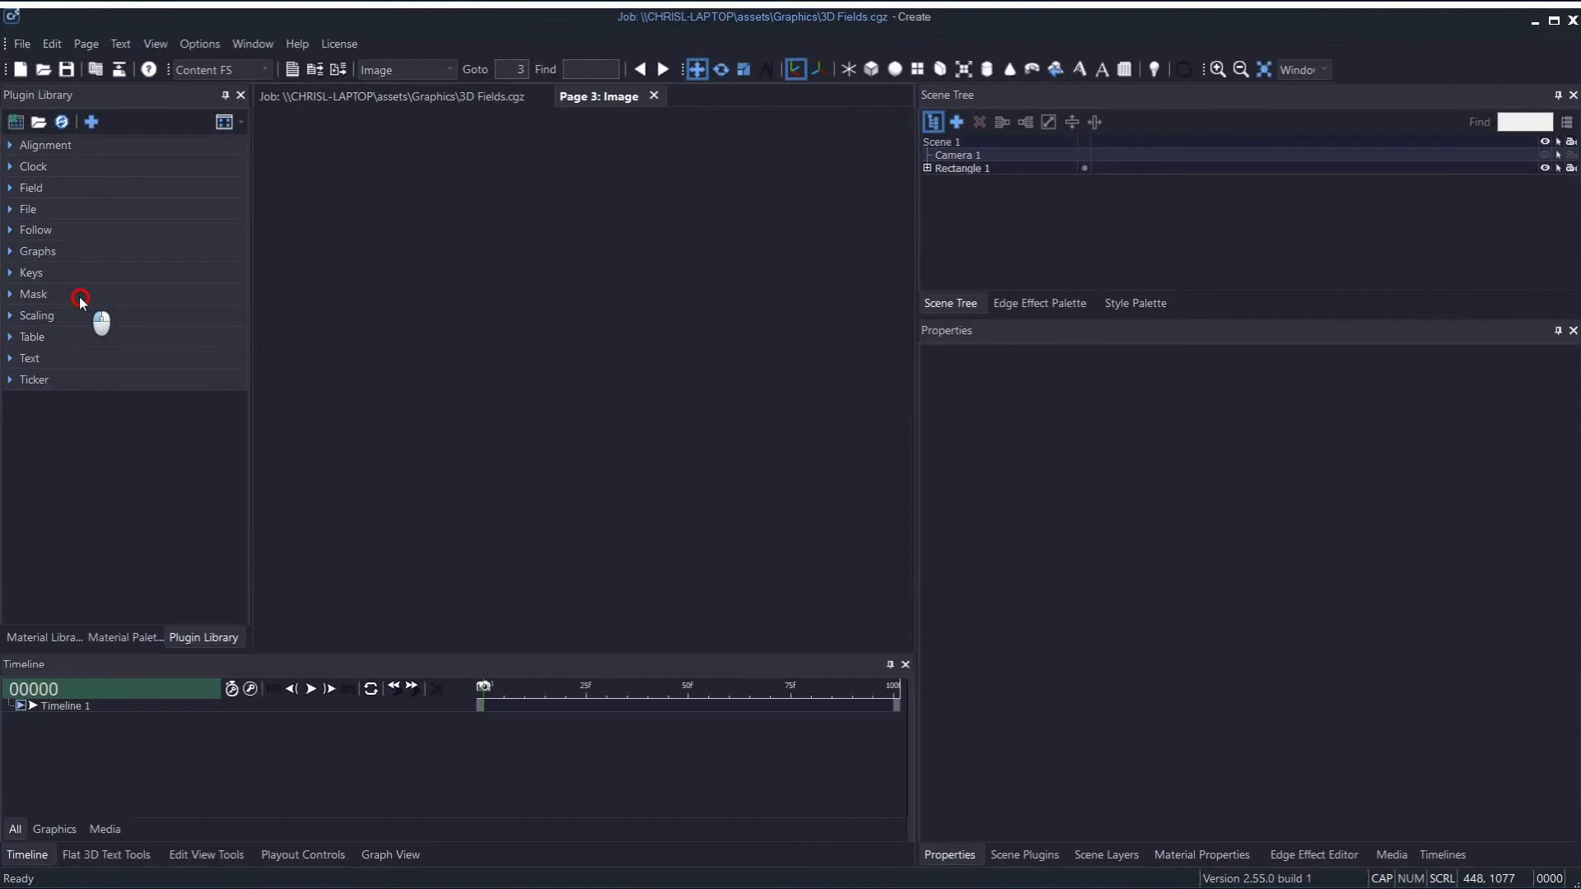
Step: Examine the image layer of Rectangle 1's front material and the rectangle's Front properties for field settings
{"action": "left_click", "coordinate": [962, 168]}
{"action": "left_click", "coordinate": [926, 169]}
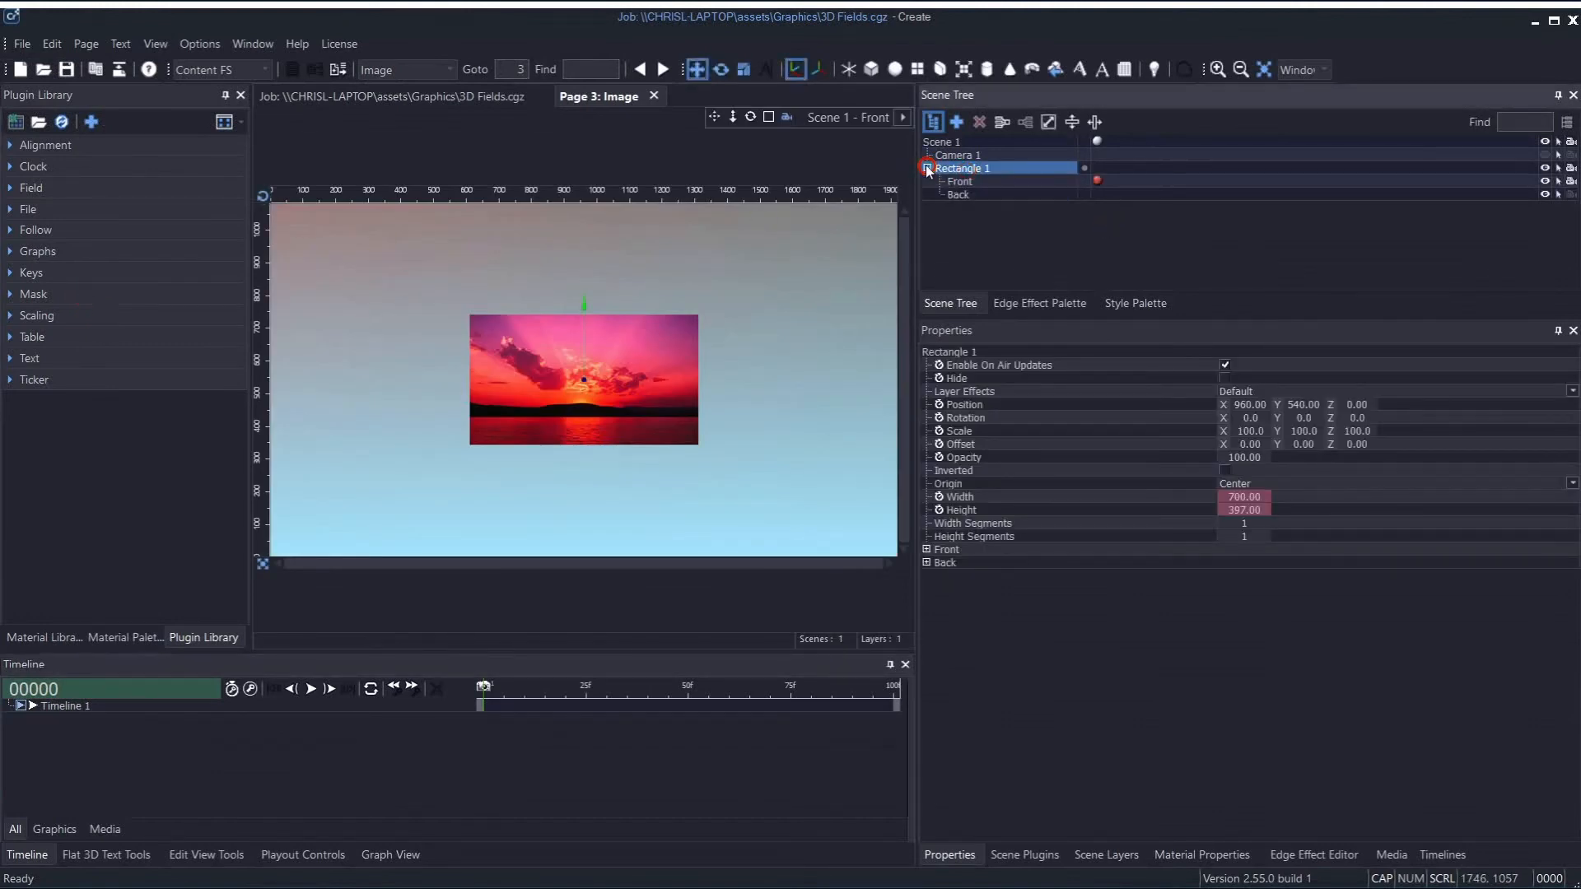
{"action": "left_click", "coordinate": [1096, 181]}
{"action": "left_click", "coordinate": [1076, 416]}
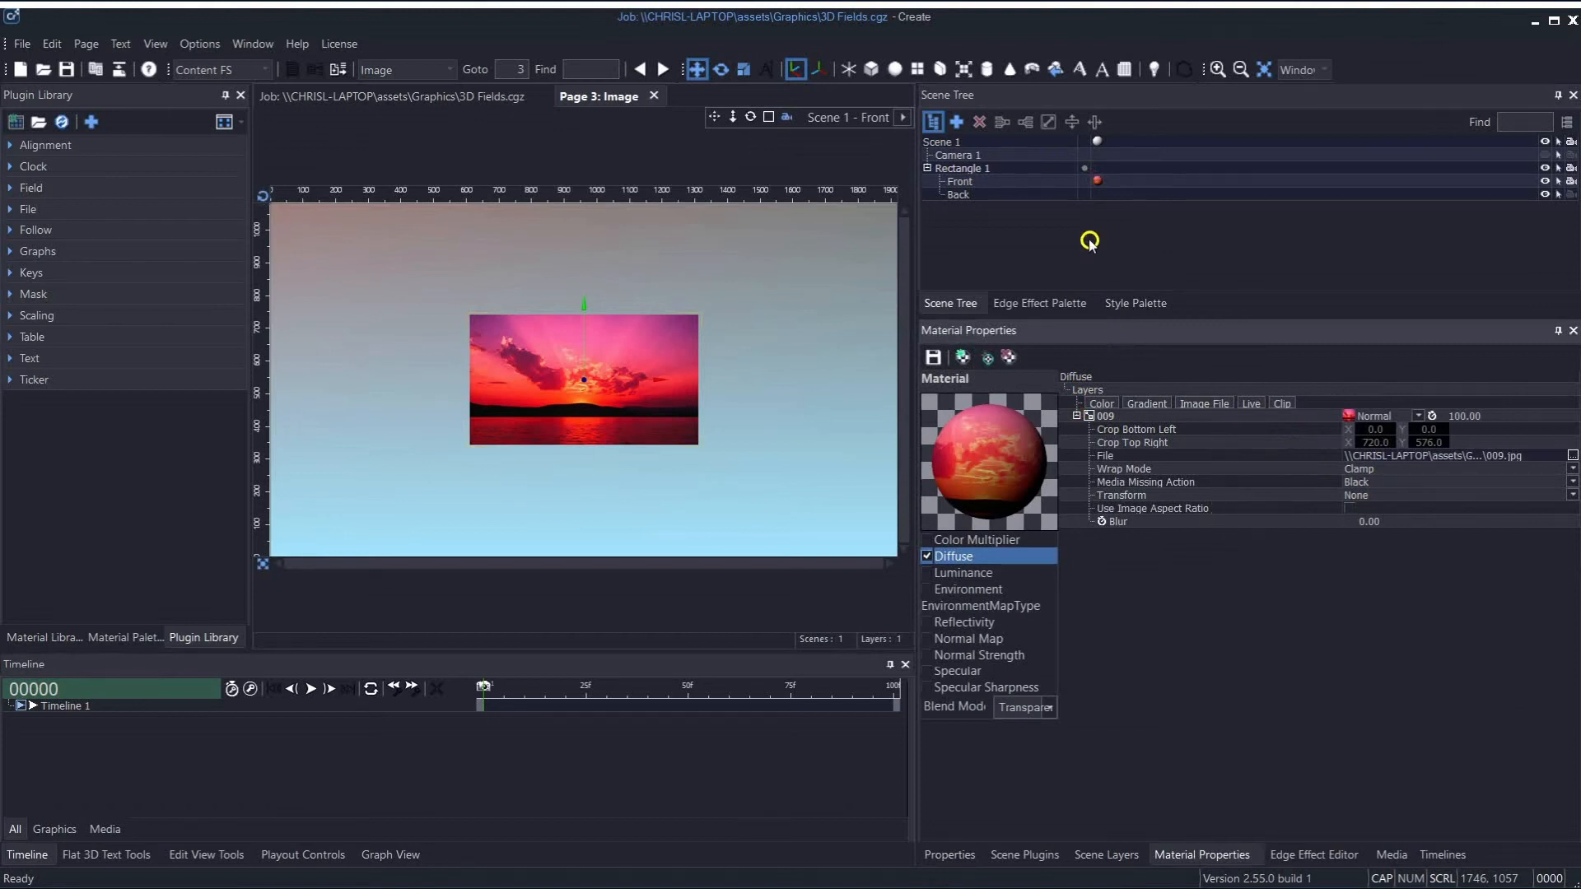
{"action": "left_click", "coordinate": [984, 171]}
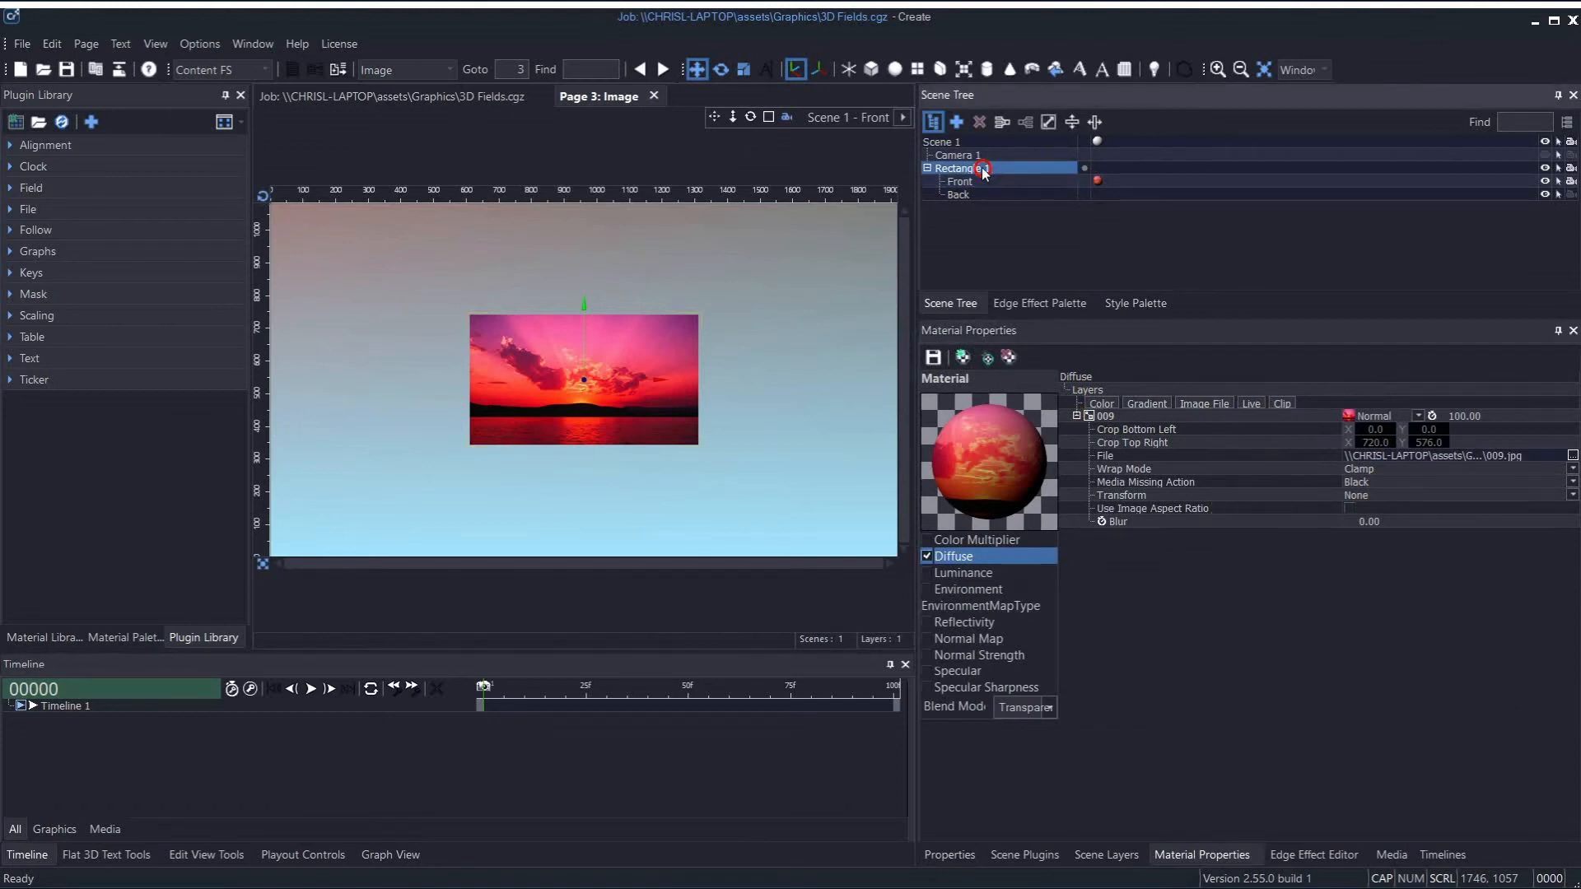
{"action": "left_click", "coordinate": [948, 854]}
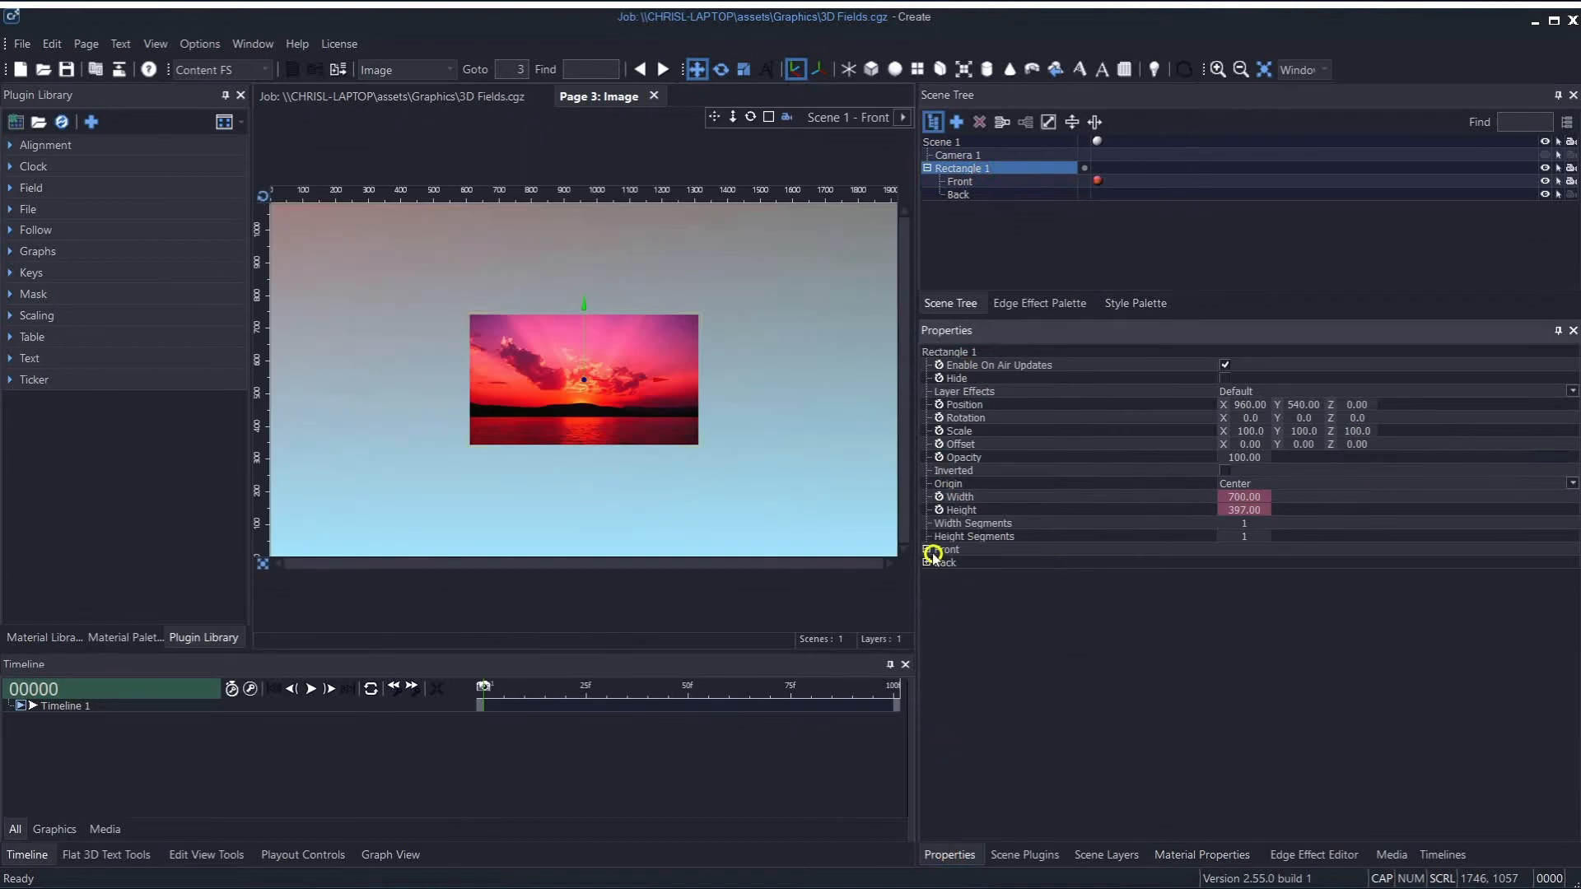
{"action": "left_click", "coordinate": [933, 550]}
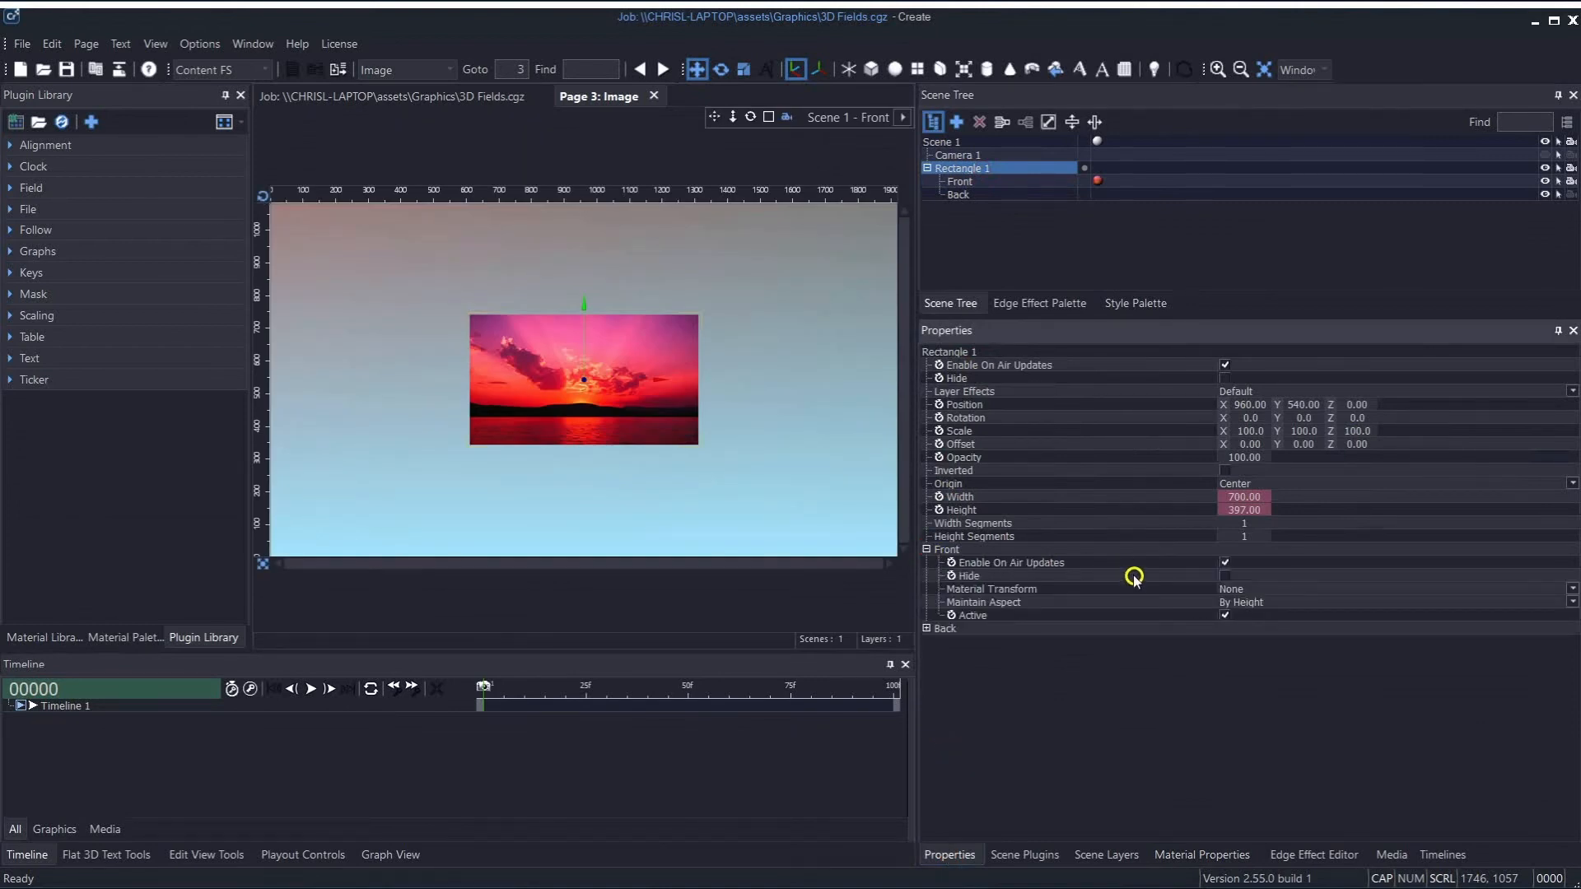
{"action": "left_click", "coordinate": [1097, 179]}
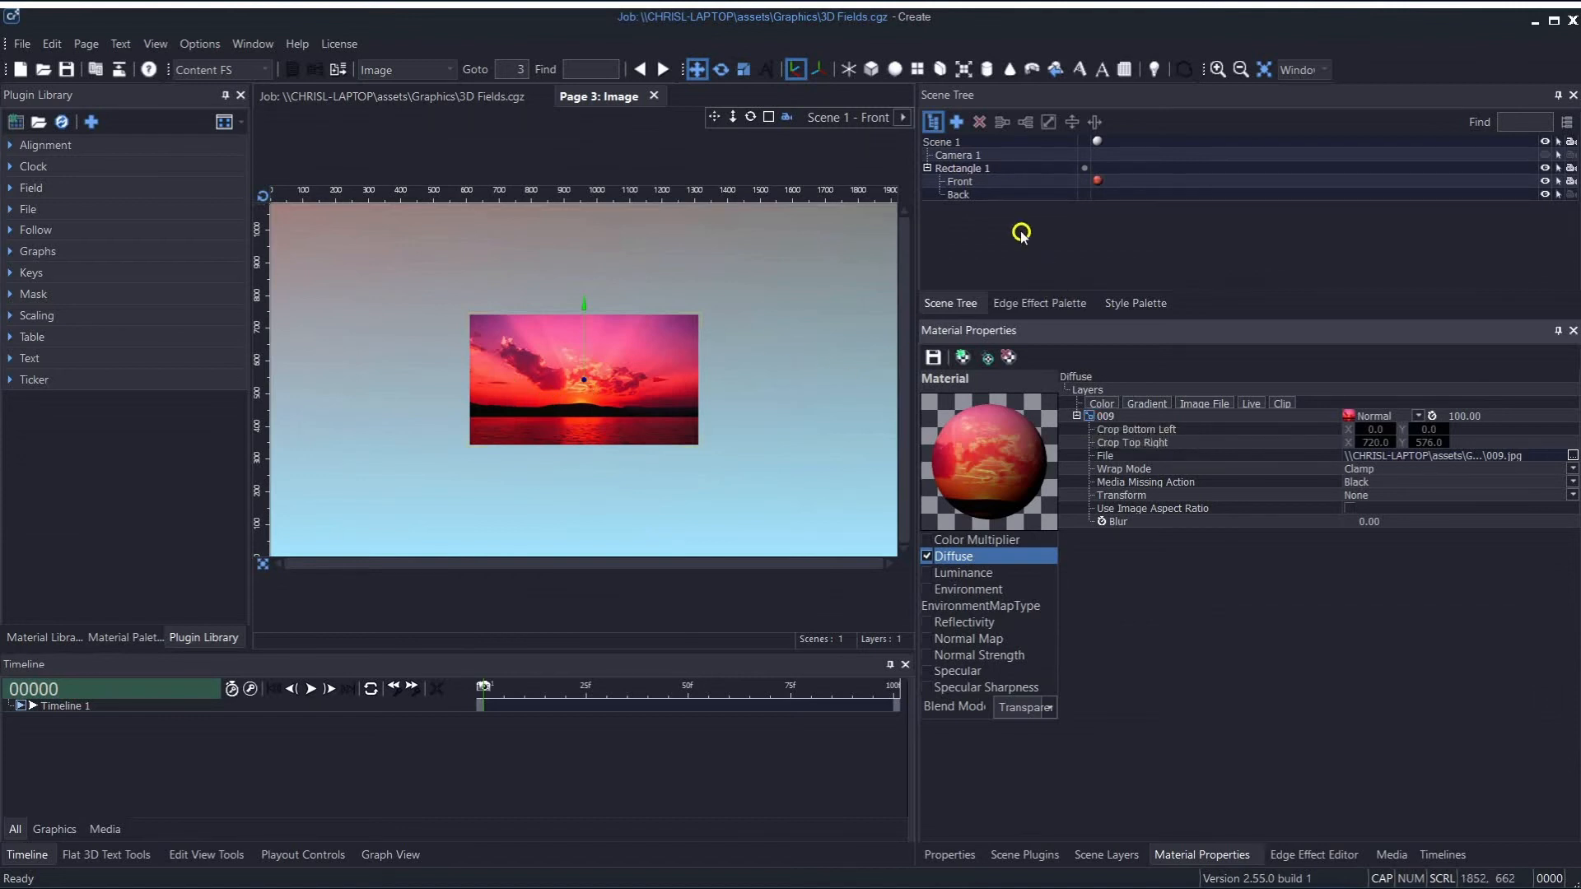
Step: Enable the Diffuse::009 material override on the Front face of Rectangle 1
{"action": "left_click", "coordinate": [1001, 184]}
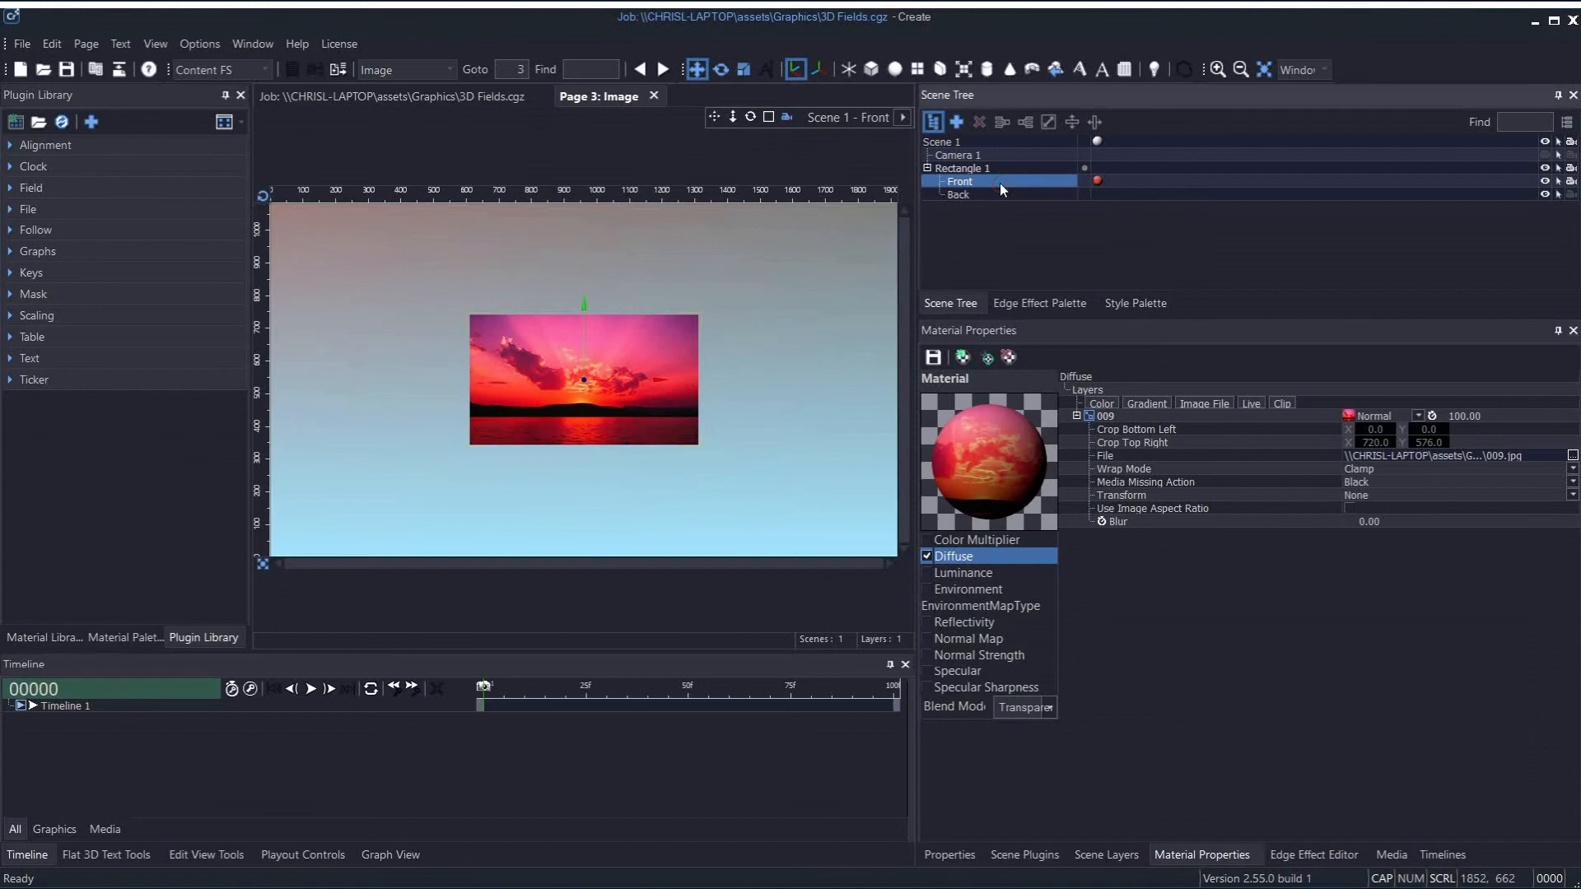
{"action": "left_click", "coordinate": [951, 856]}
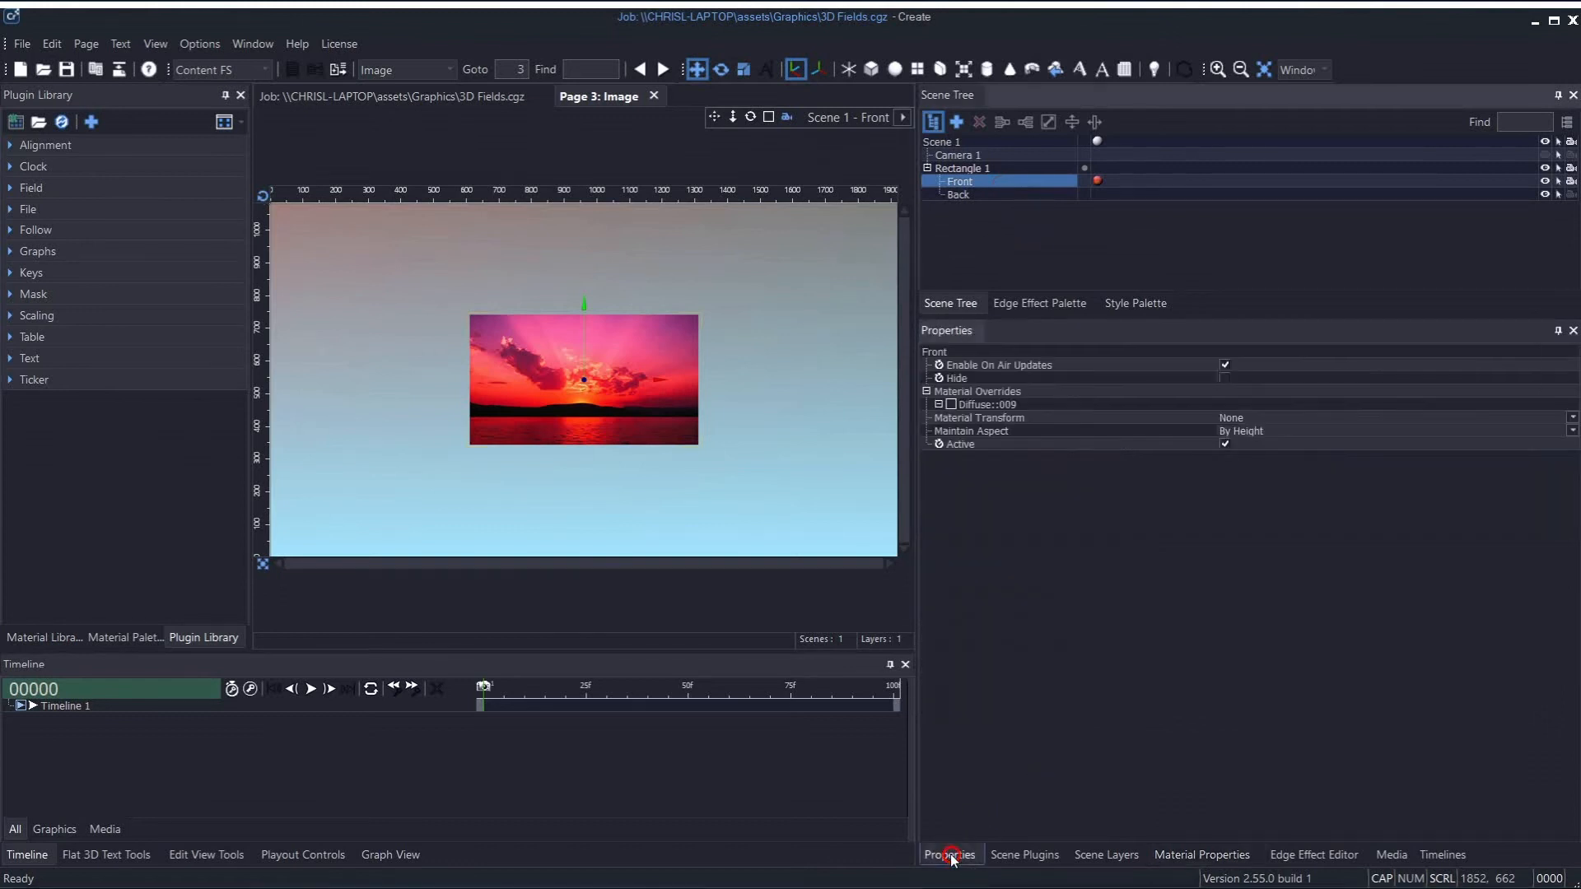
{"action": "left_click", "coordinate": [950, 405]}
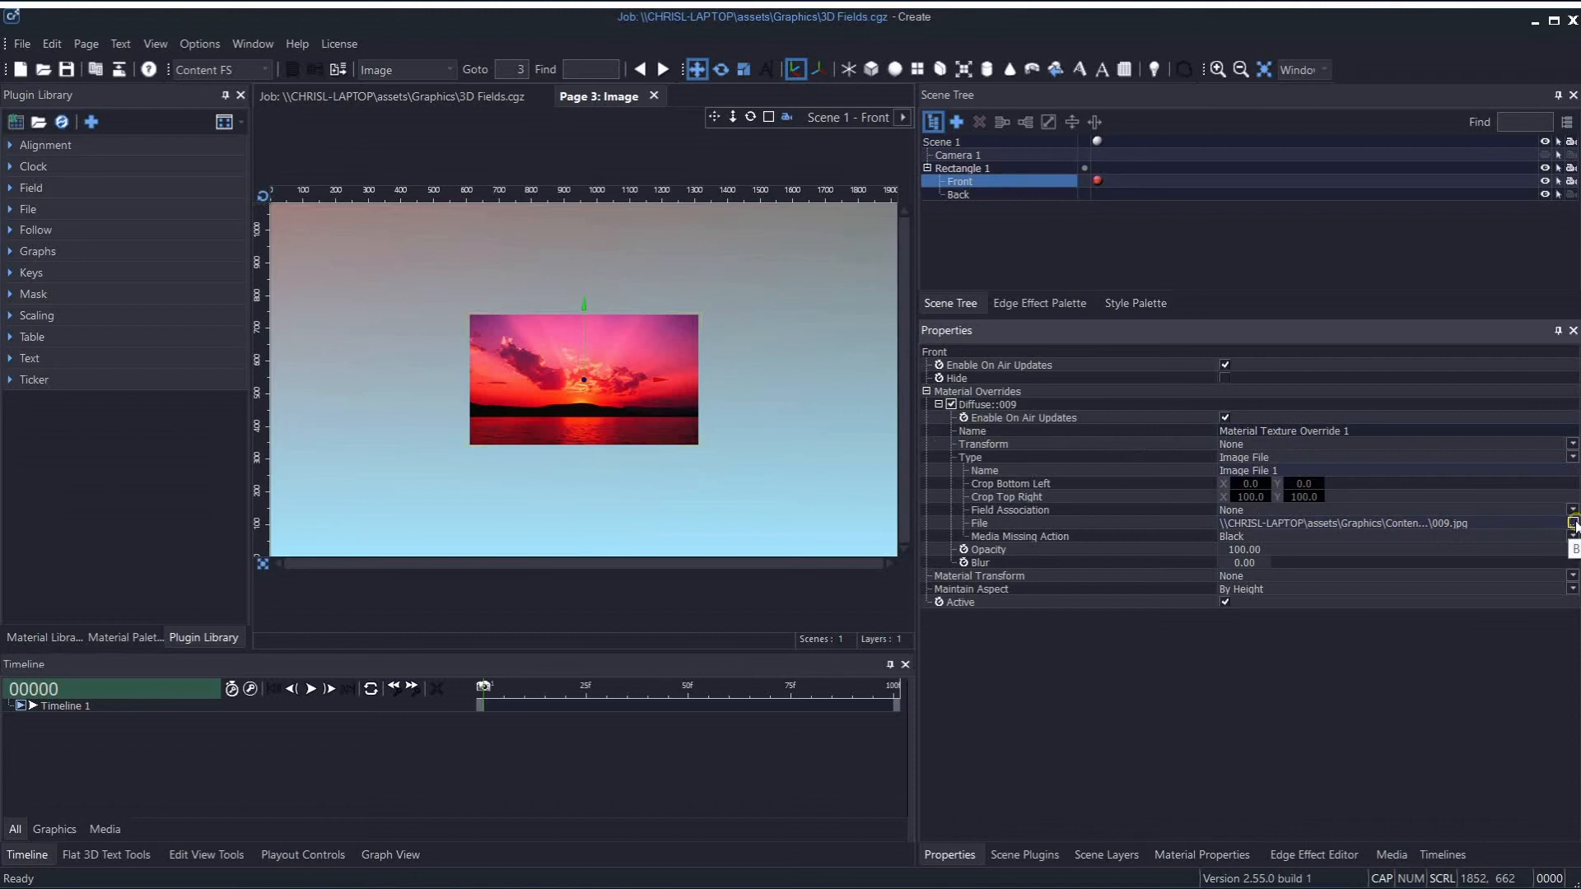
Step: Set the field association of the Front face's Diffuse::009 material override to Primary and name the field "My Image"
{"action": "left_click", "coordinate": [1109, 511]}
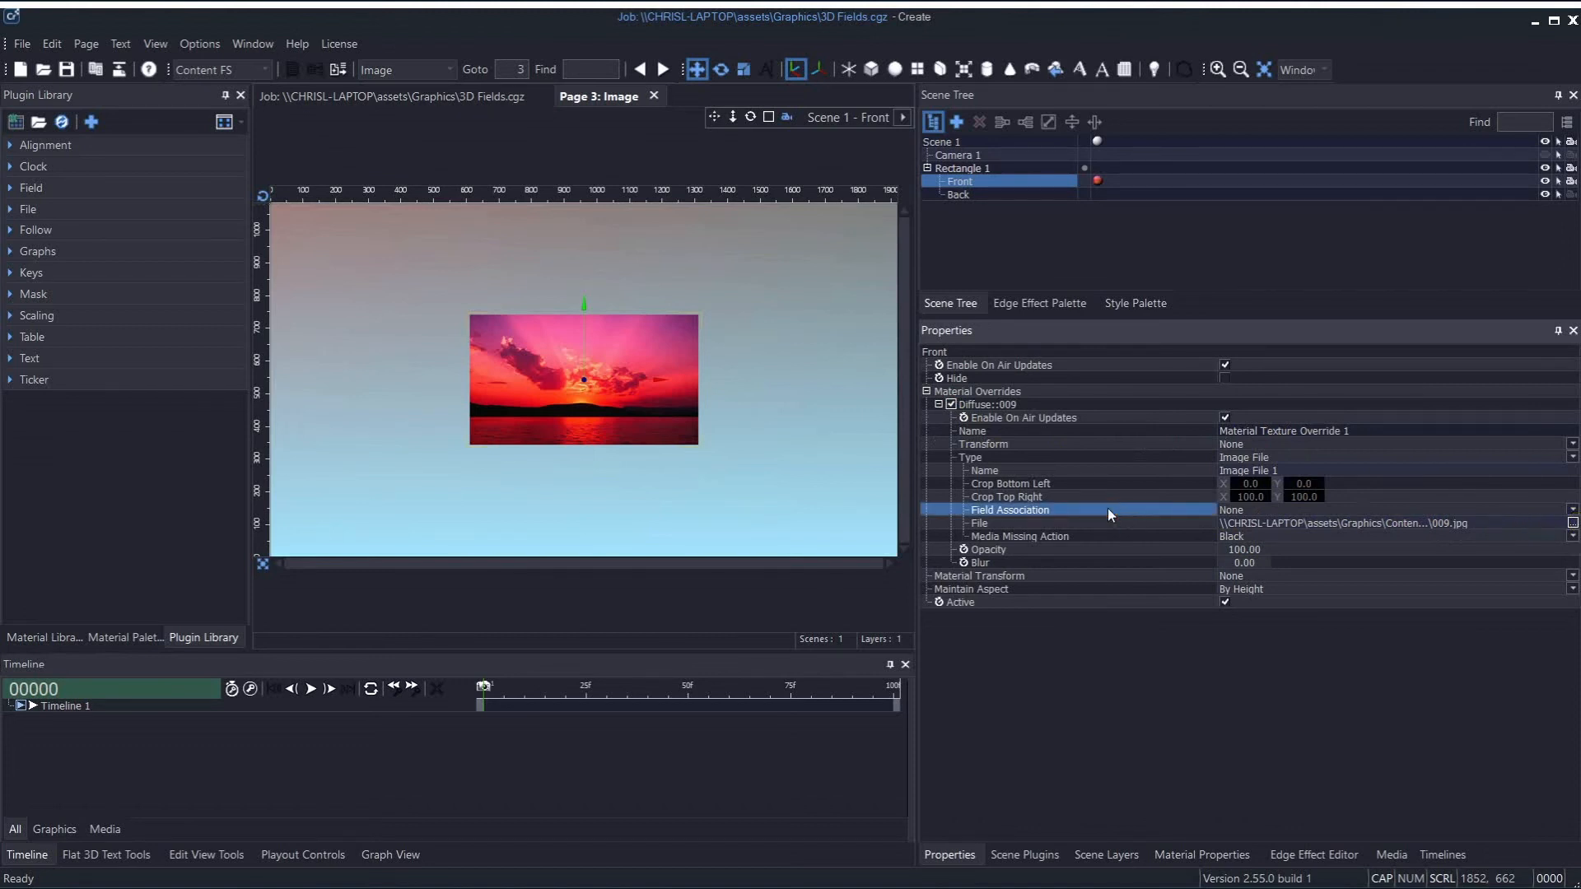
{"action": "left_click", "coordinate": [1251, 513]}
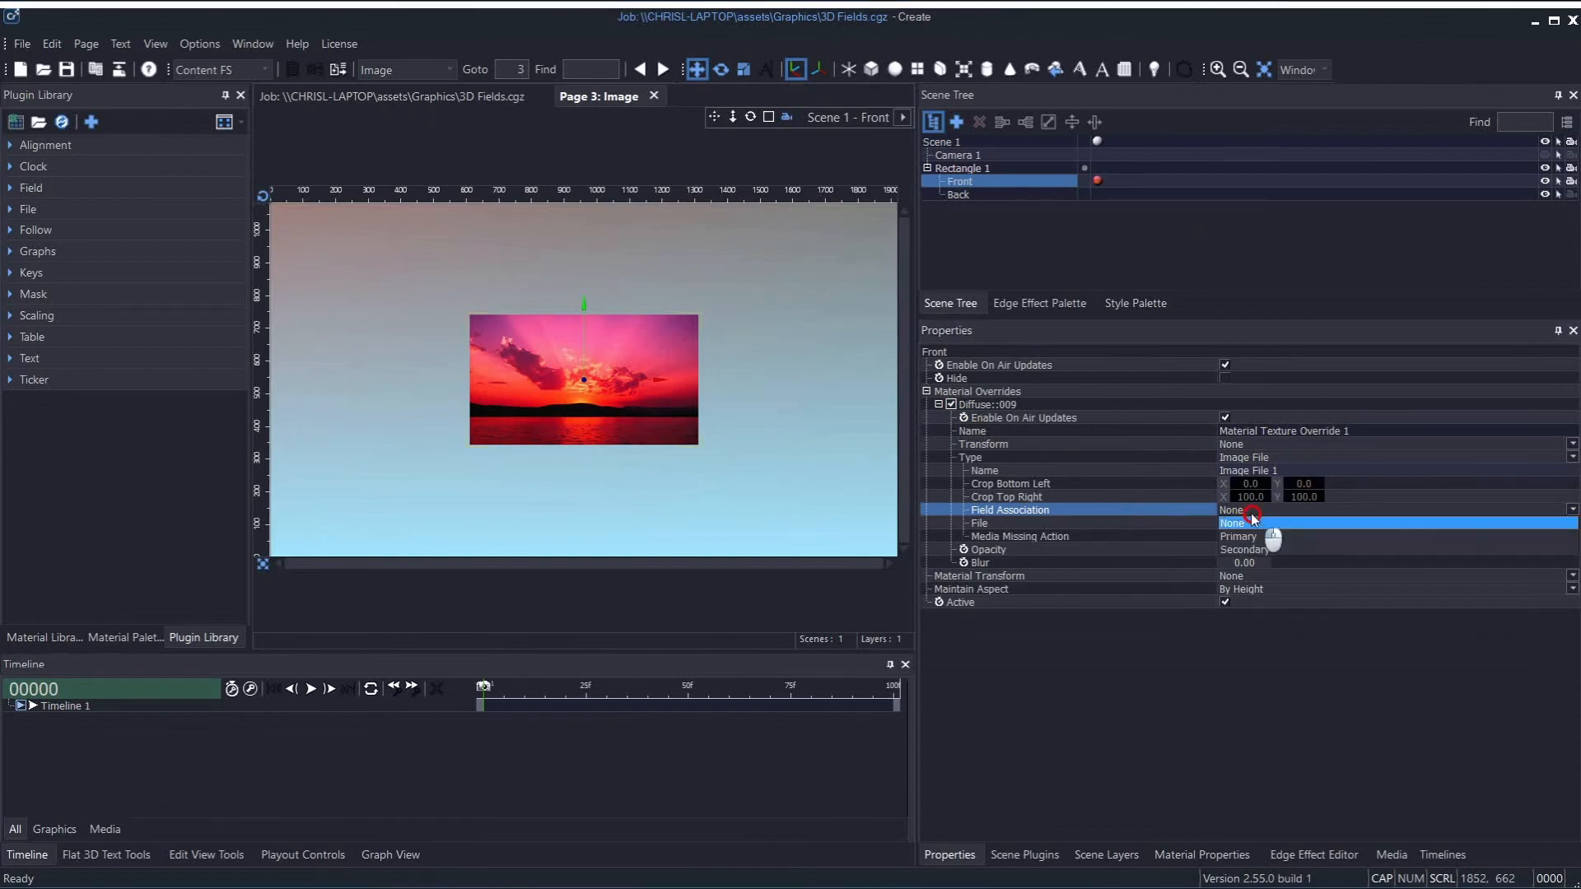
{"action": "left_click", "coordinate": [1244, 537]}
{"action": "left_click", "coordinate": [1243, 536]}
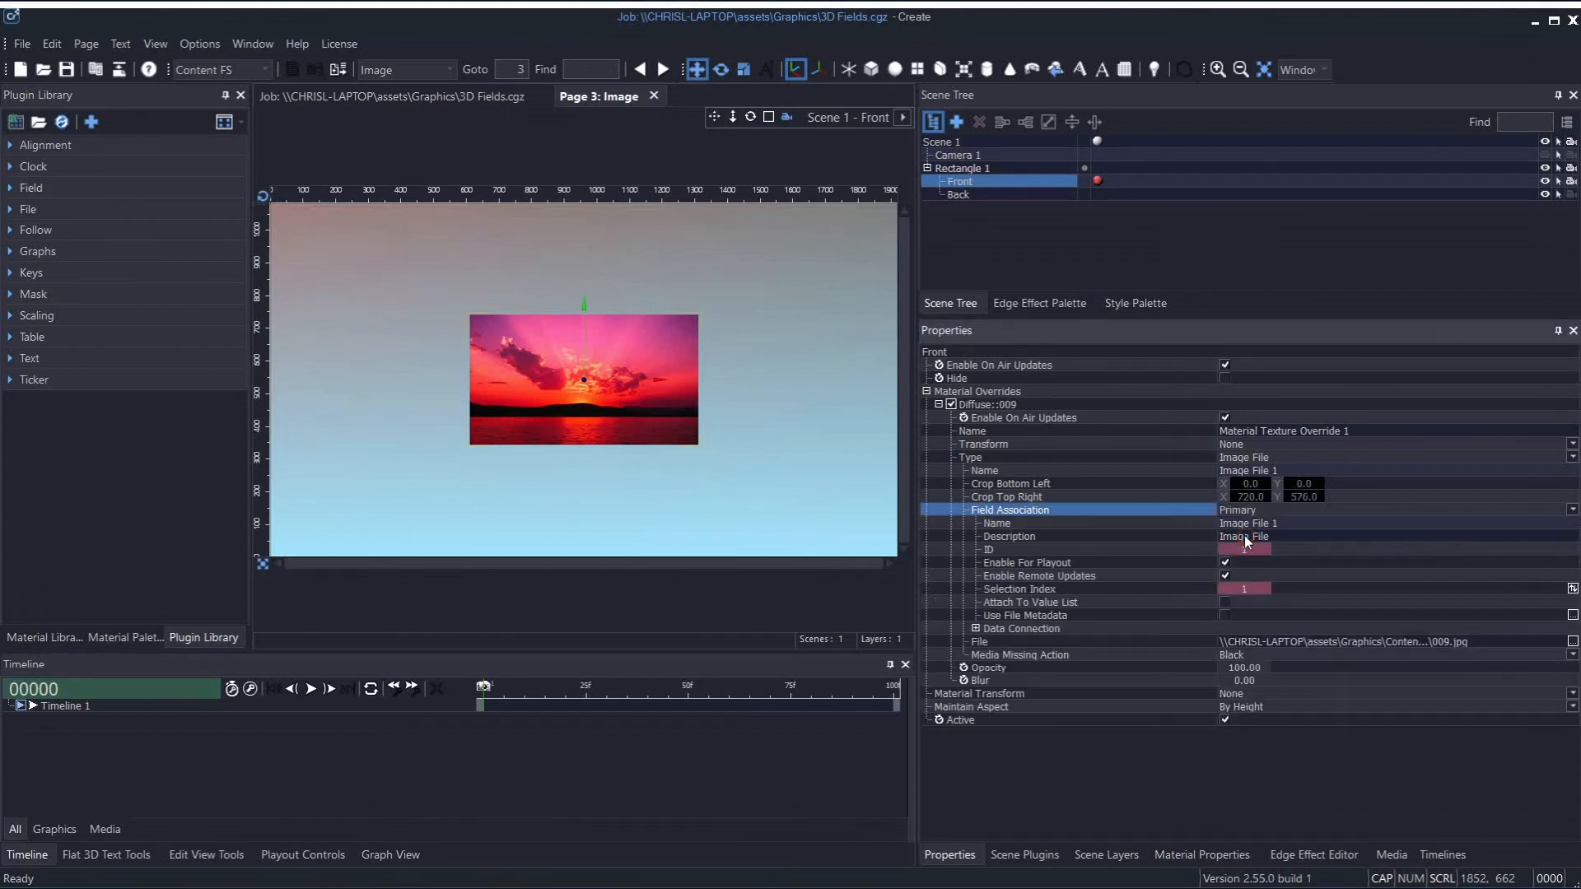
{"action": "left_click", "coordinate": [1101, 521]}
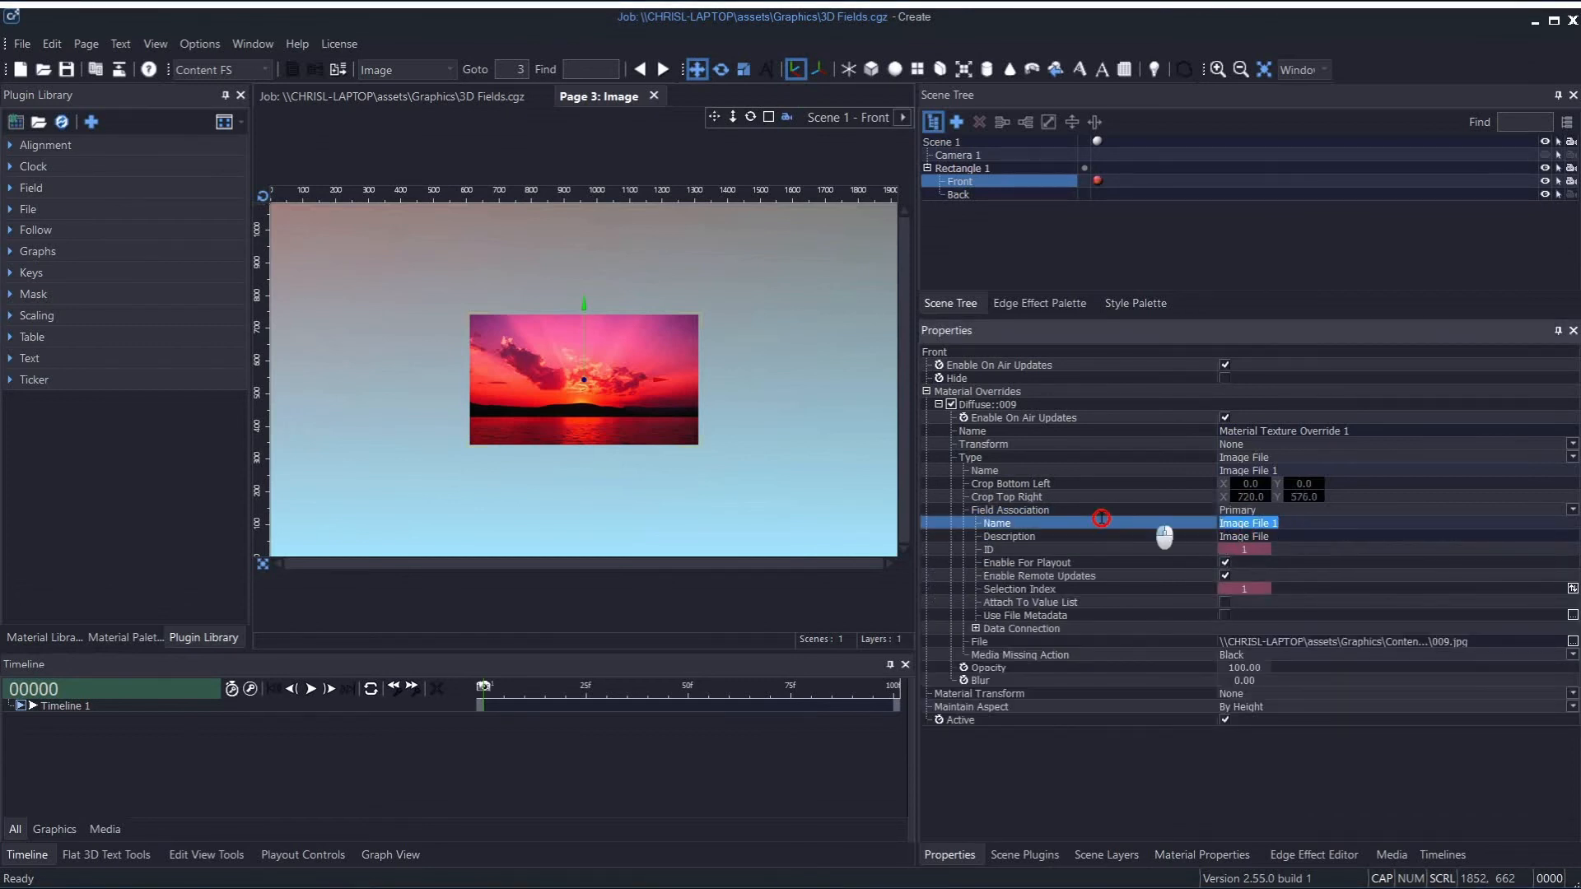
{"action": "type", "text": "My Image"}
Step: Change the data of the Image page's field 1 to the image file 001.jpg in the Field Marker Manager
{"action": "left_click", "coordinate": [95, 69]}
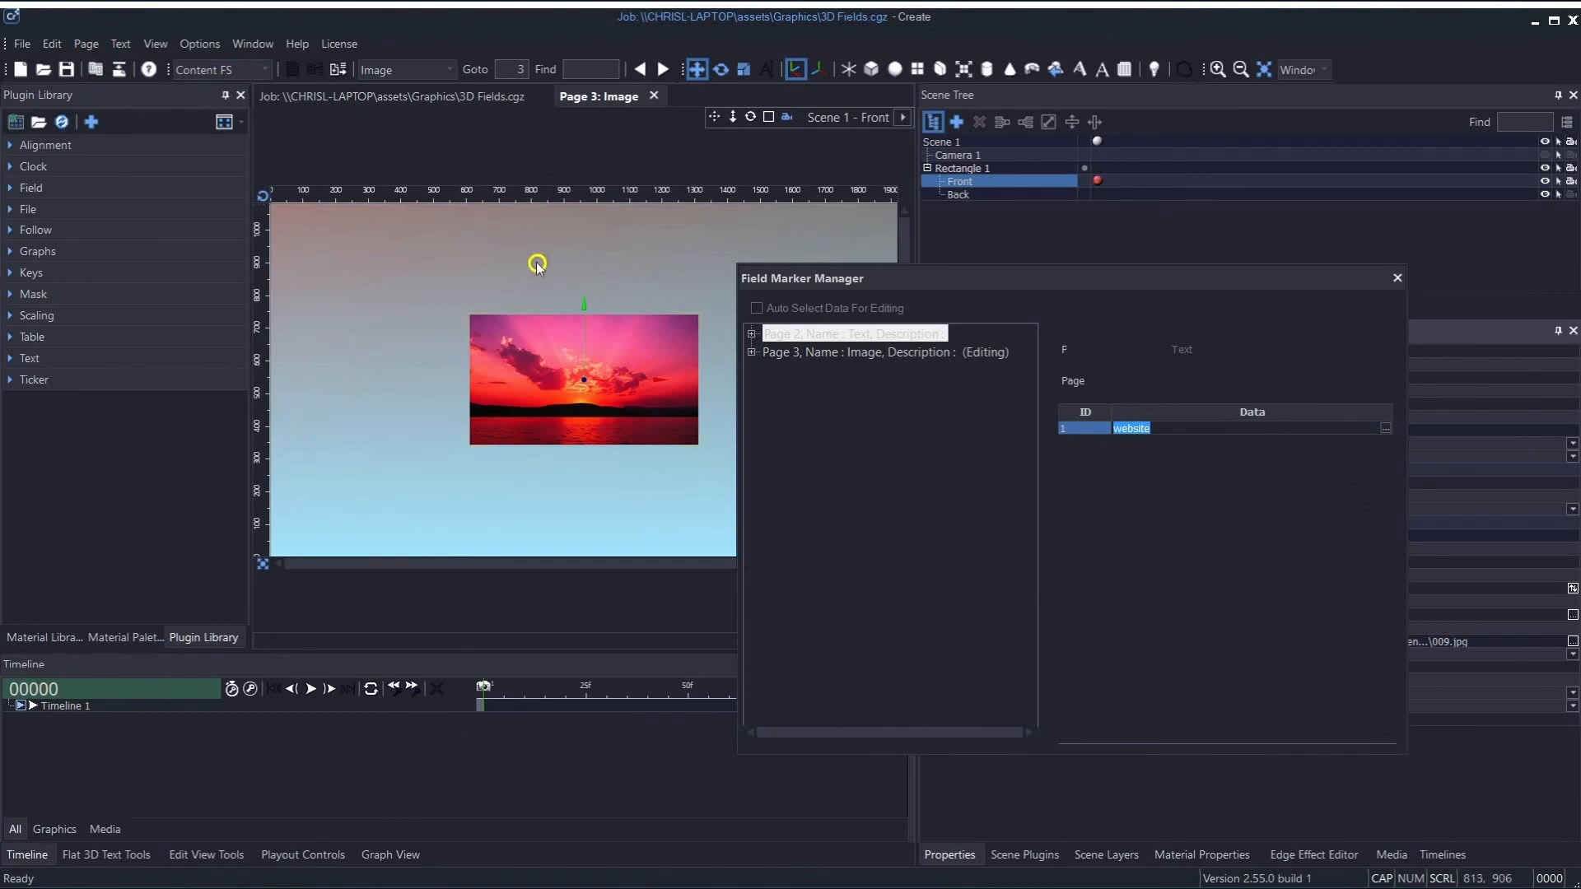
{"action": "left_click", "coordinate": [845, 354]}
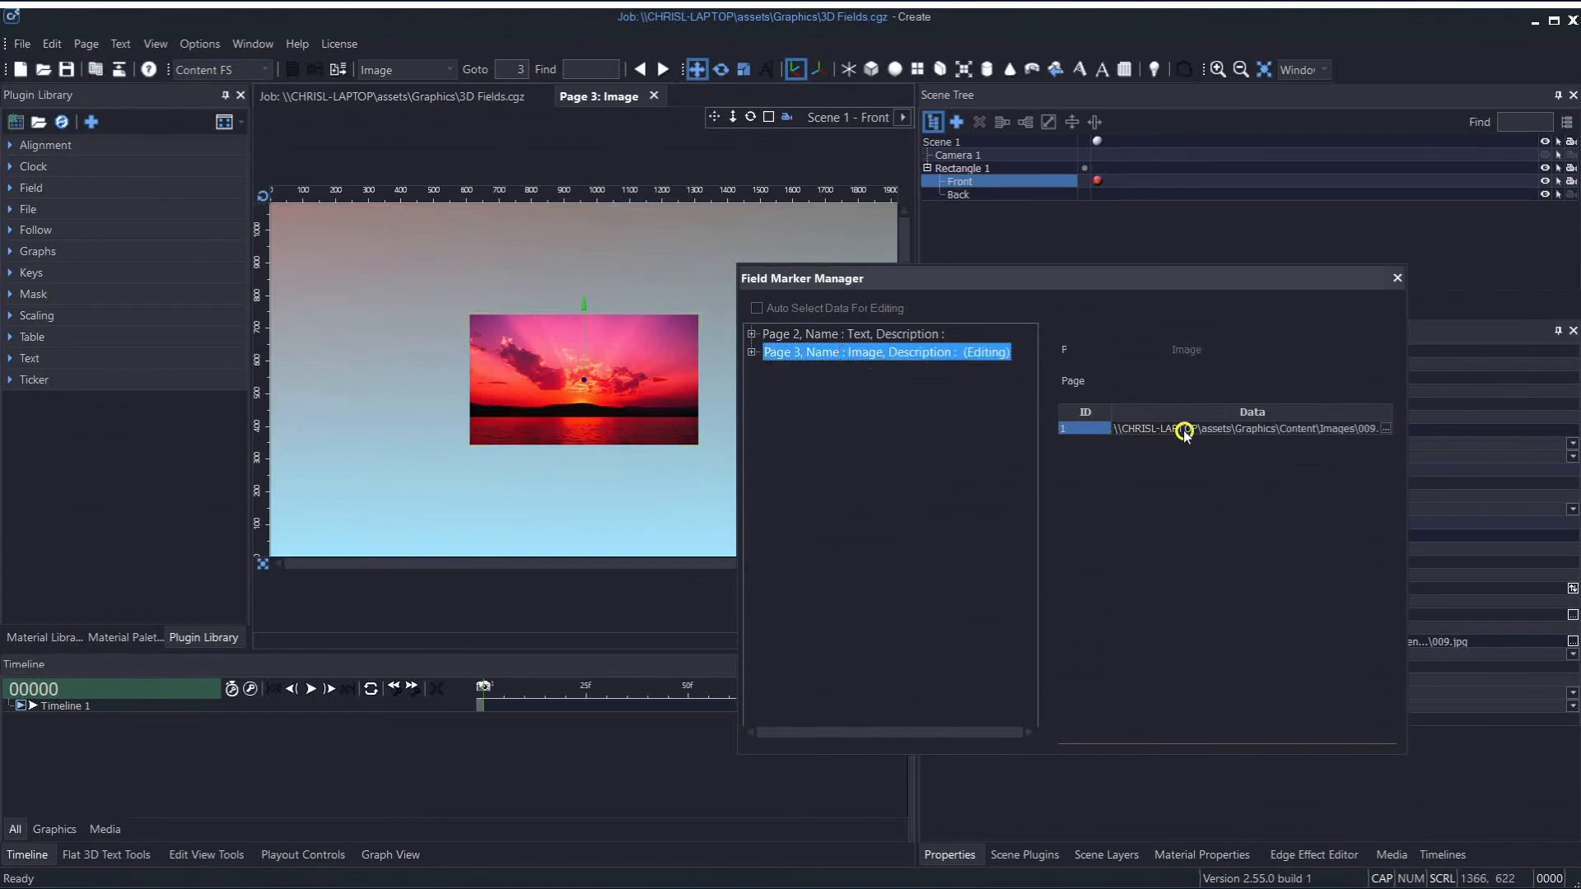
{"action": "left_click", "coordinate": [1386, 430]}
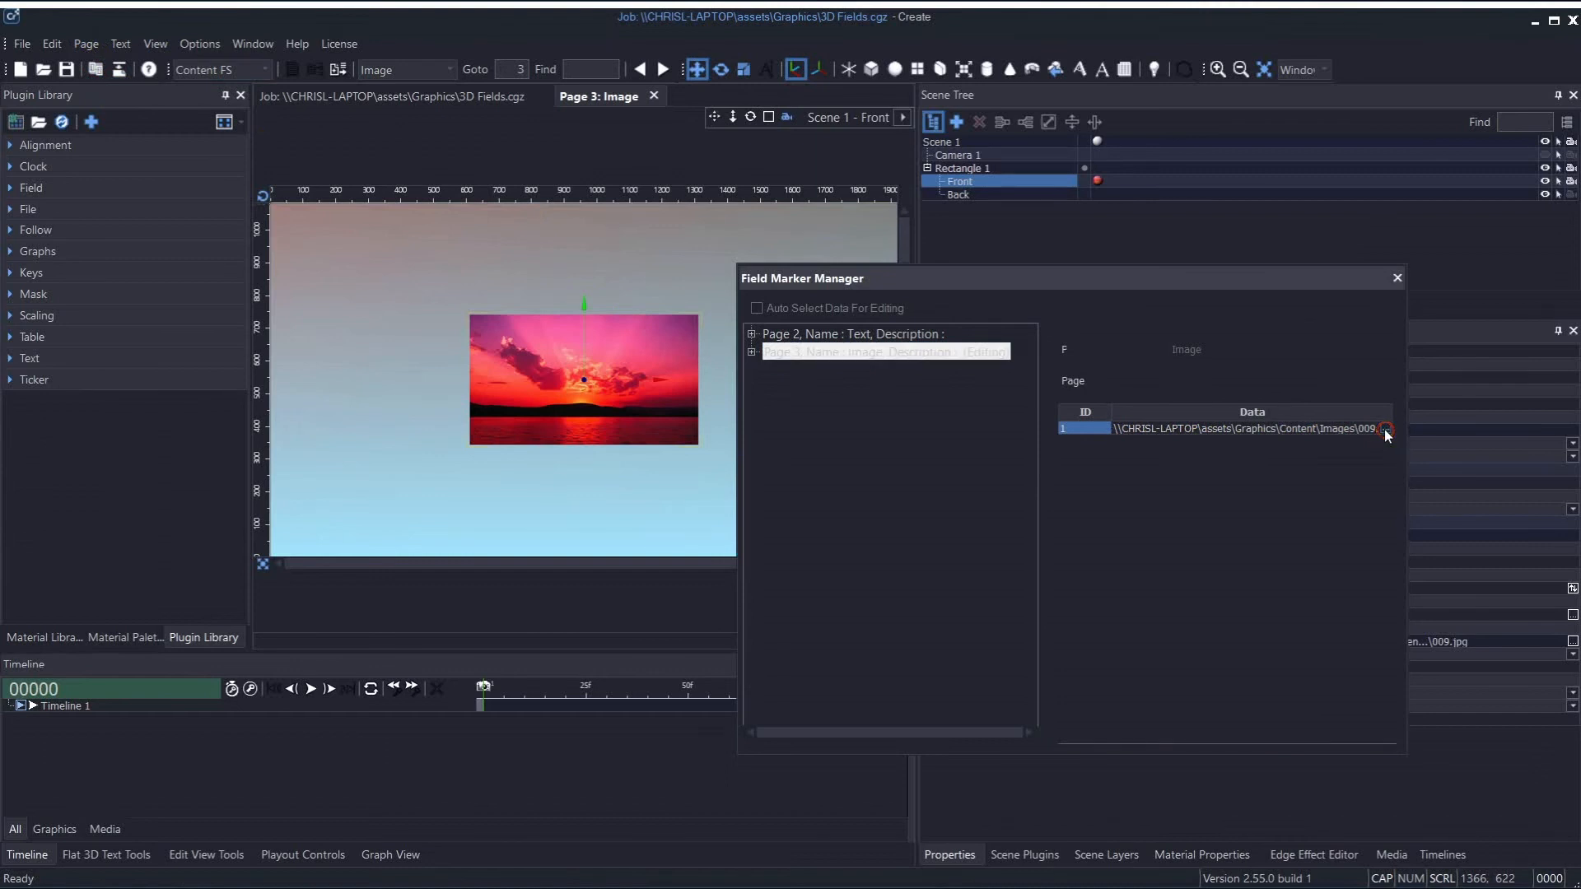
{"action": "left_click", "coordinate": [1375, 367]}
{"action": "double_click", "coordinate": [1371, 370]}
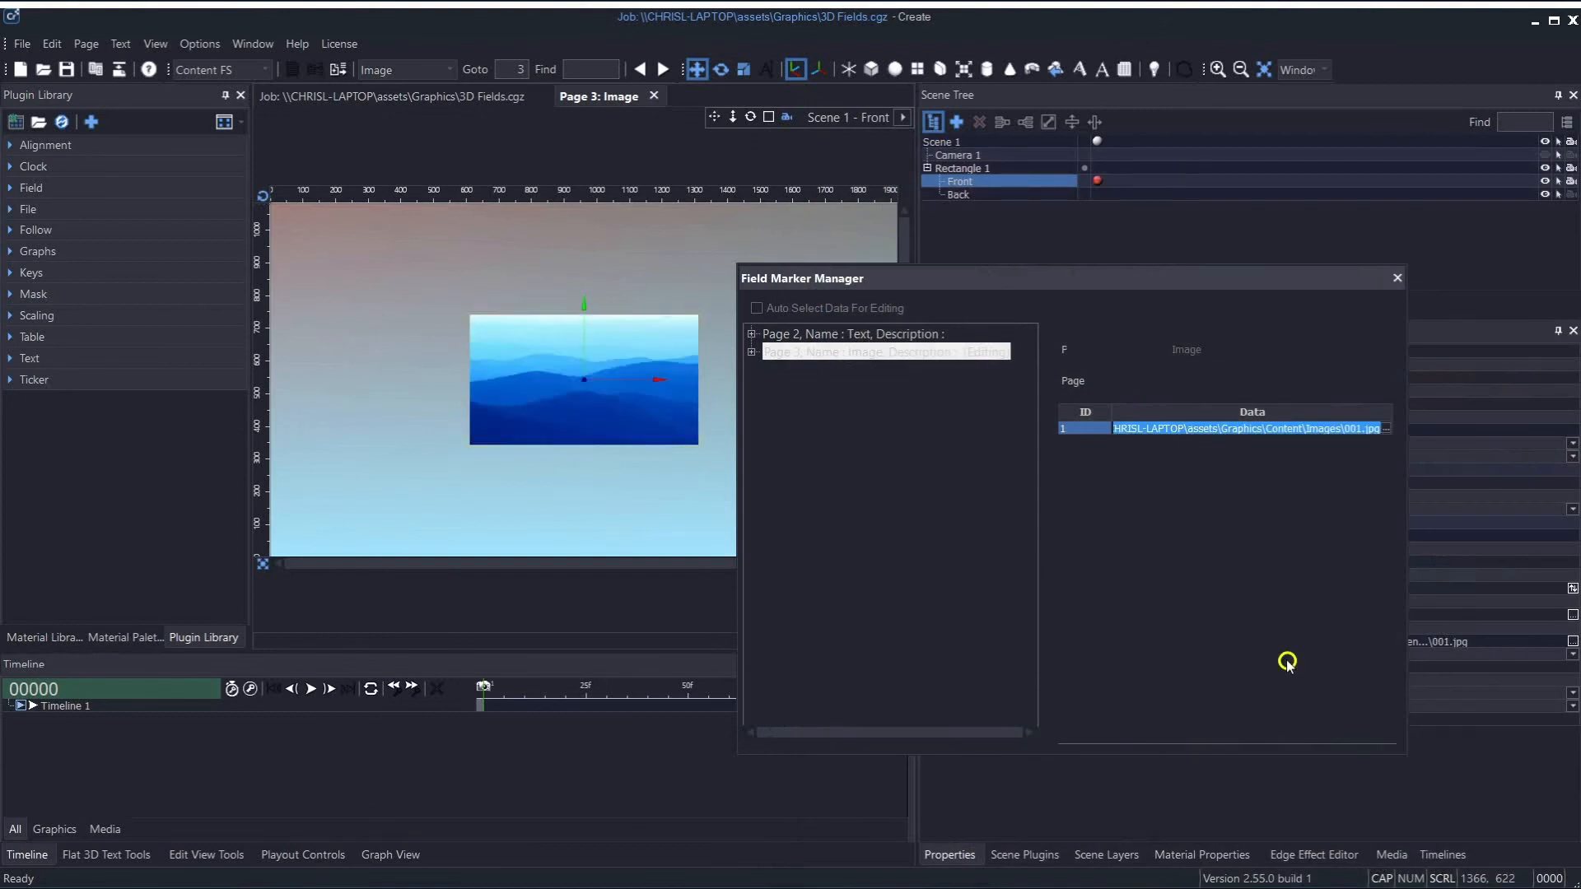
{"action": "left_click", "coordinate": [1398, 278]}
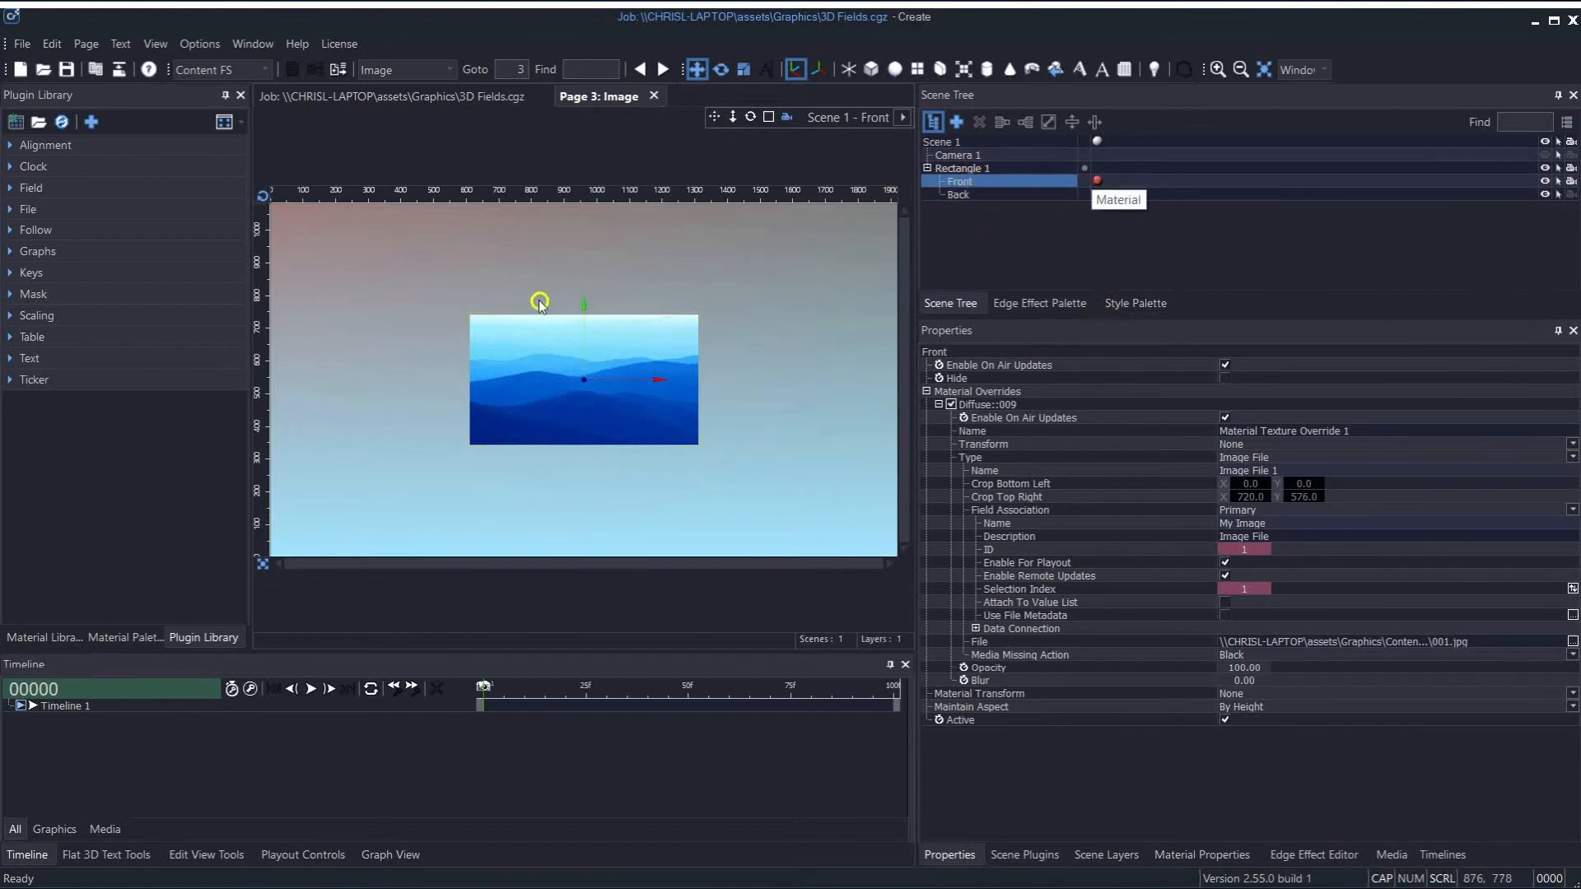
Step: Compare the diffuse layer of Rectangle 1's front material with the material override in the Front face's properties
{"action": "double_click", "coordinate": [1100, 182]}
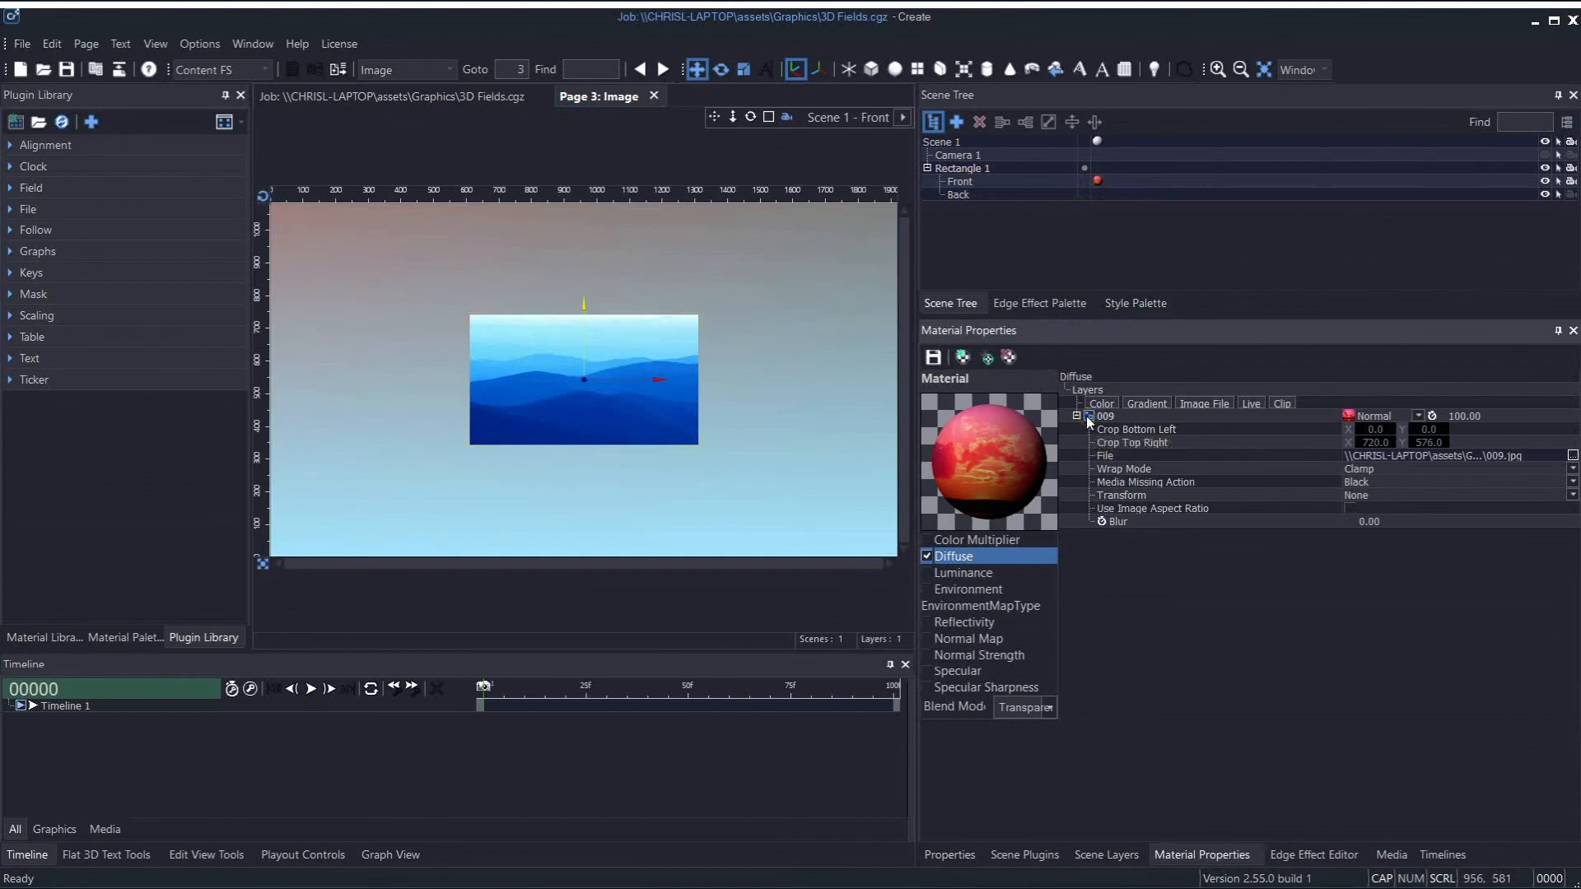
{"action": "left_click", "coordinate": [962, 181]}
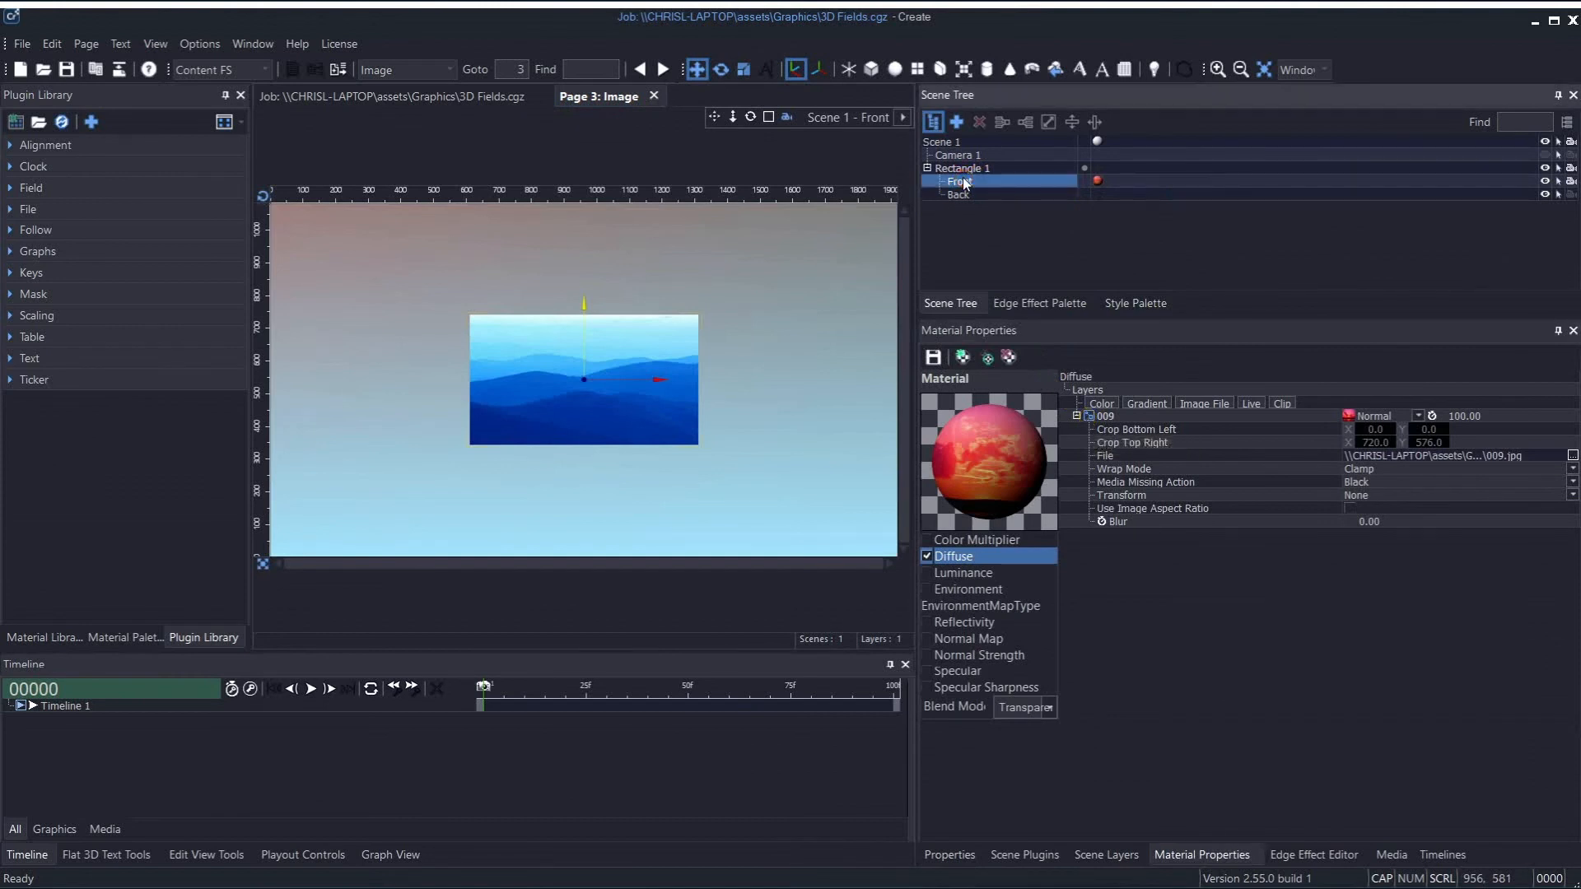
{"action": "left_click", "coordinate": [950, 854]}
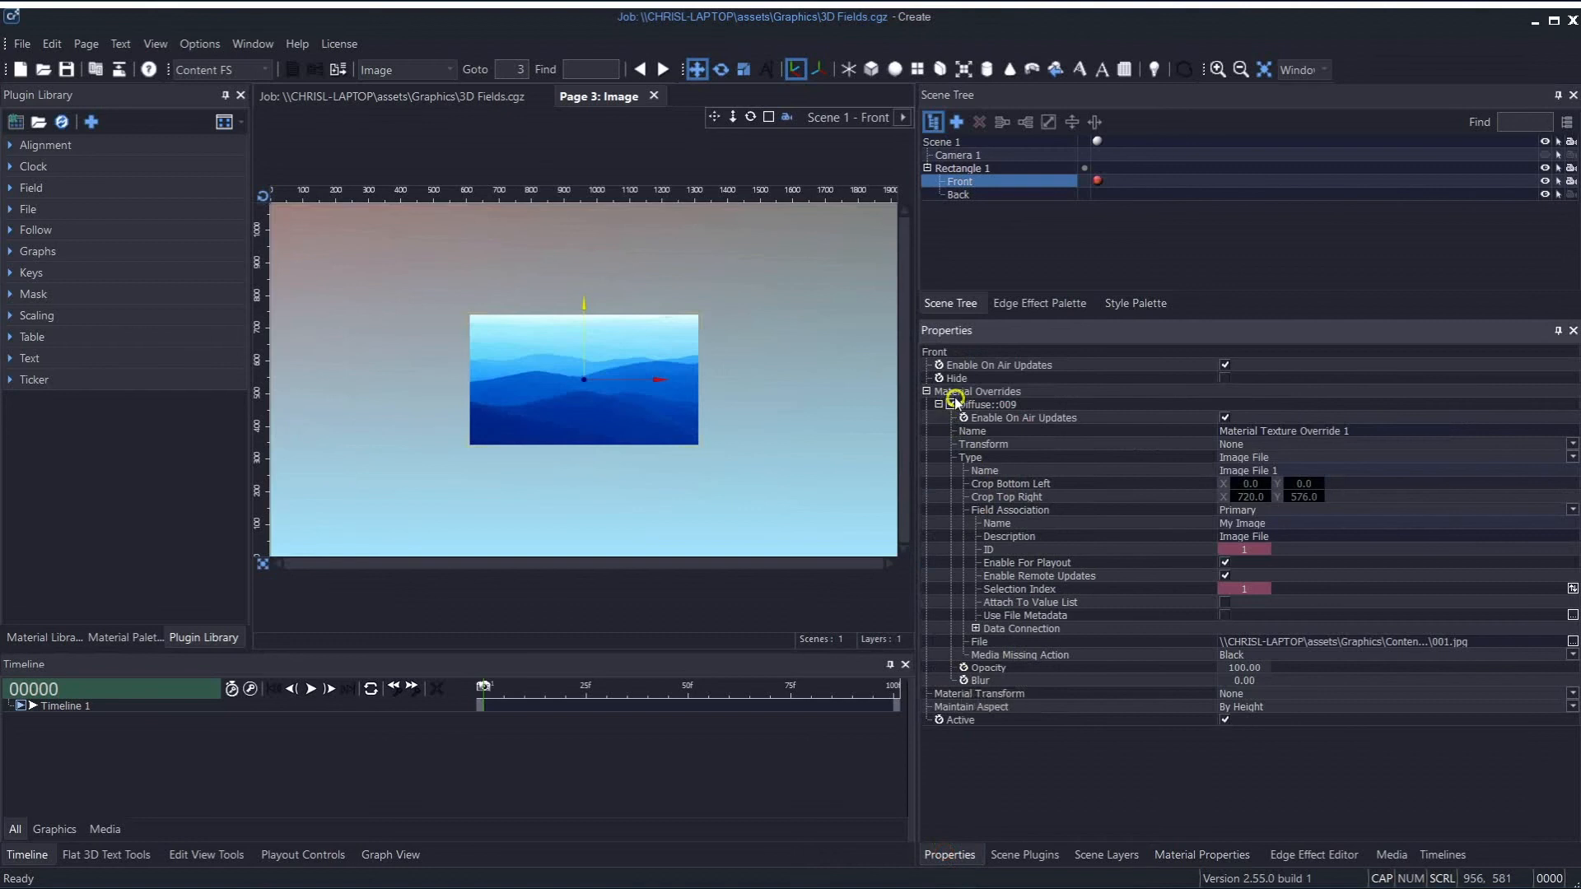
Step: Close the Image page with its changes saved and open page 4, Media, for editing
{"action": "left_click", "coordinate": [654, 95]}
{"action": "left_click", "coordinate": [653, 632]}
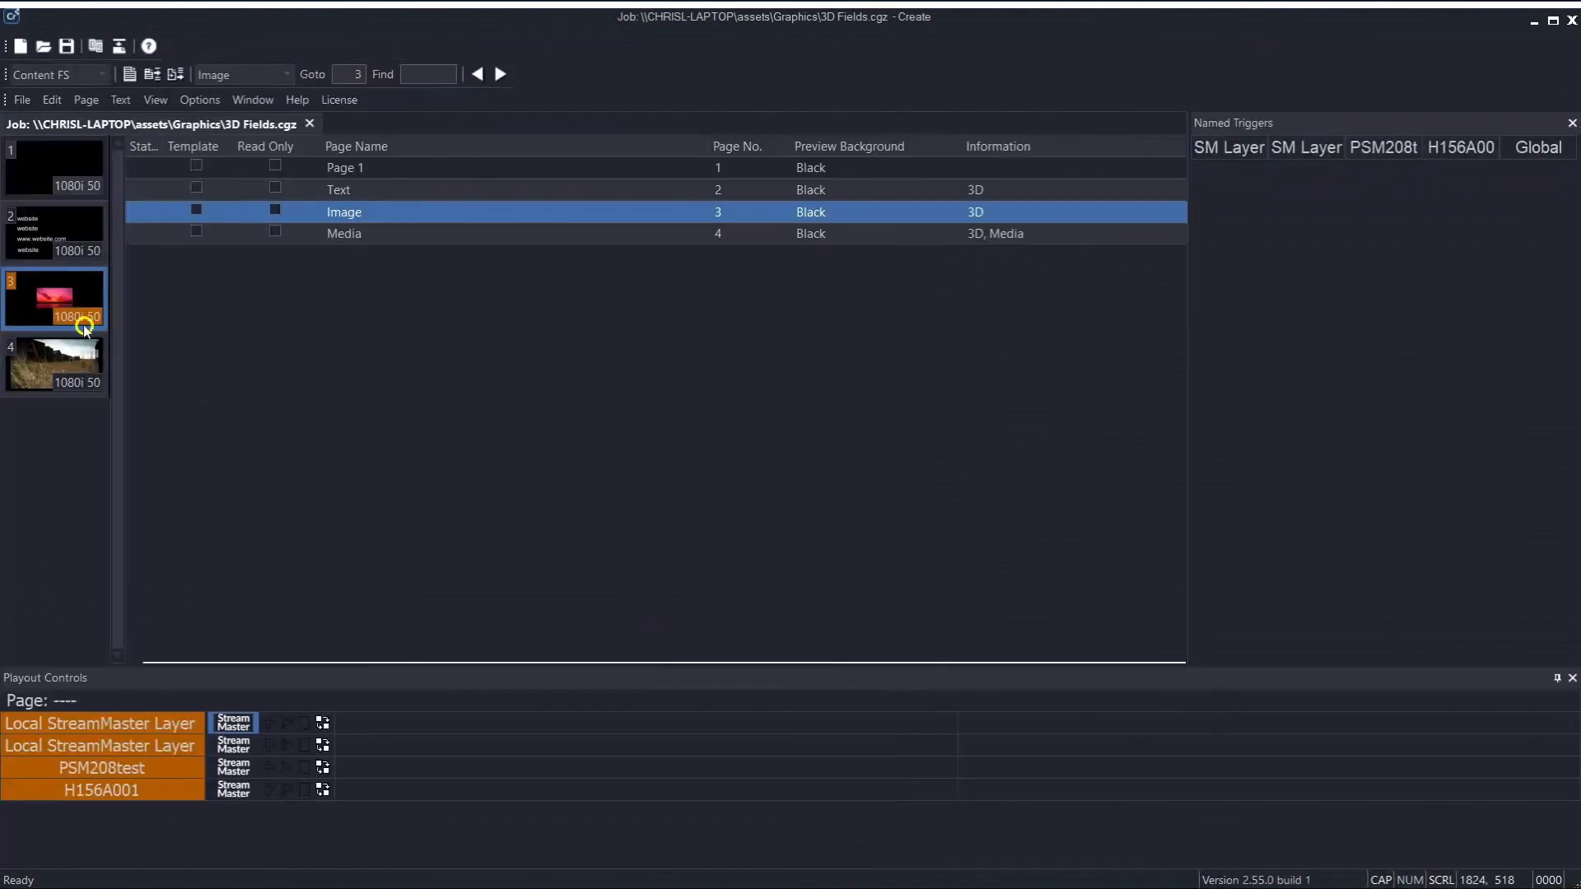
{"action": "left_click", "coordinate": [60, 369]}
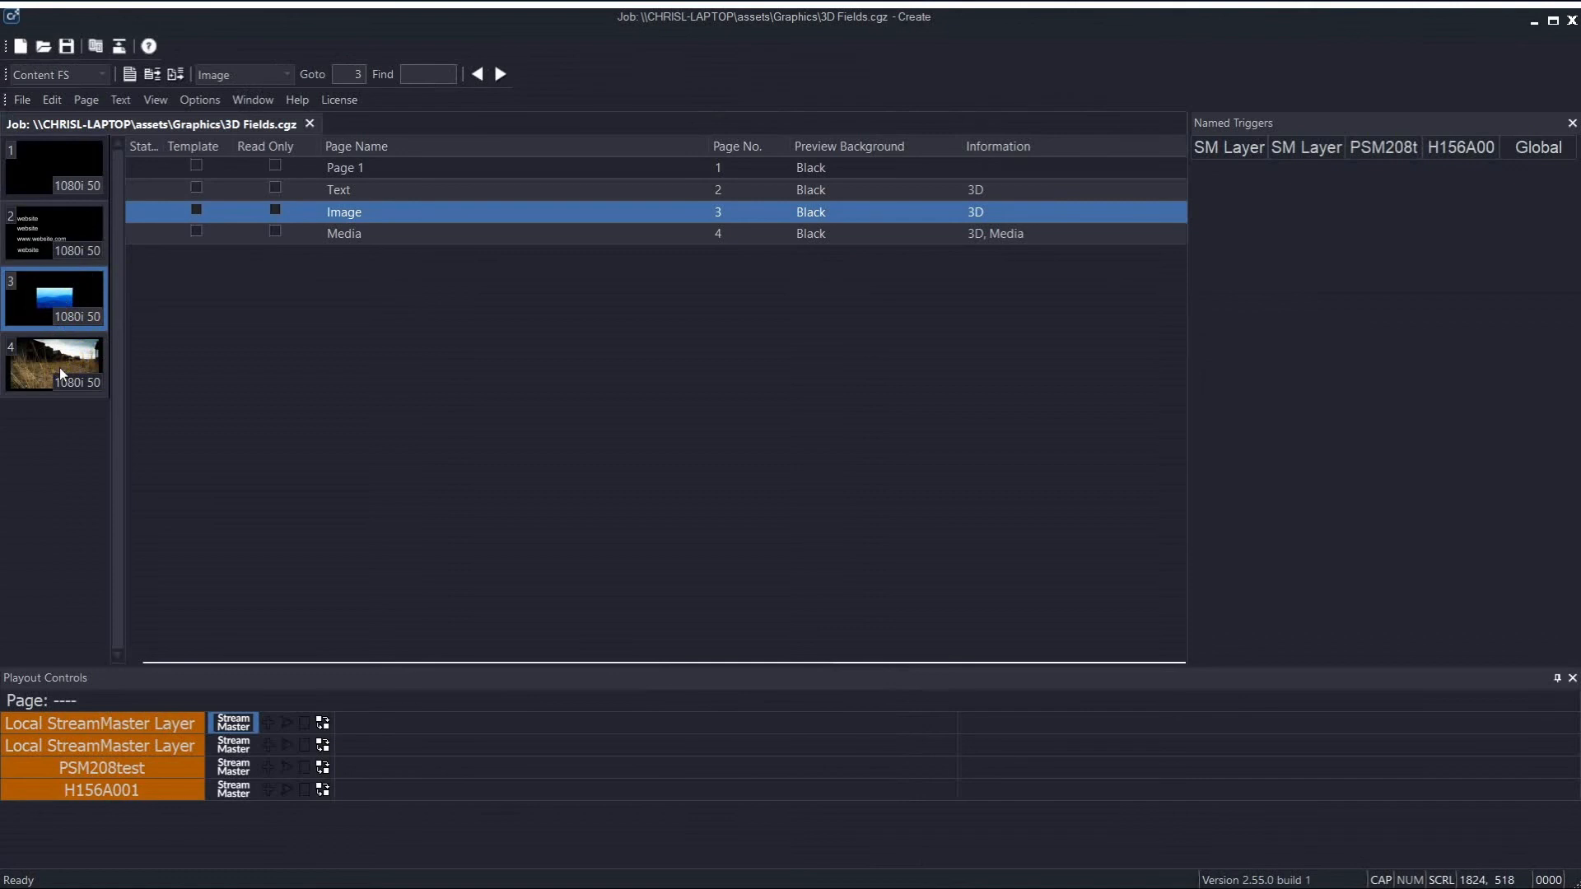
{"action": "double_click", "coordinate": [59, 367]}
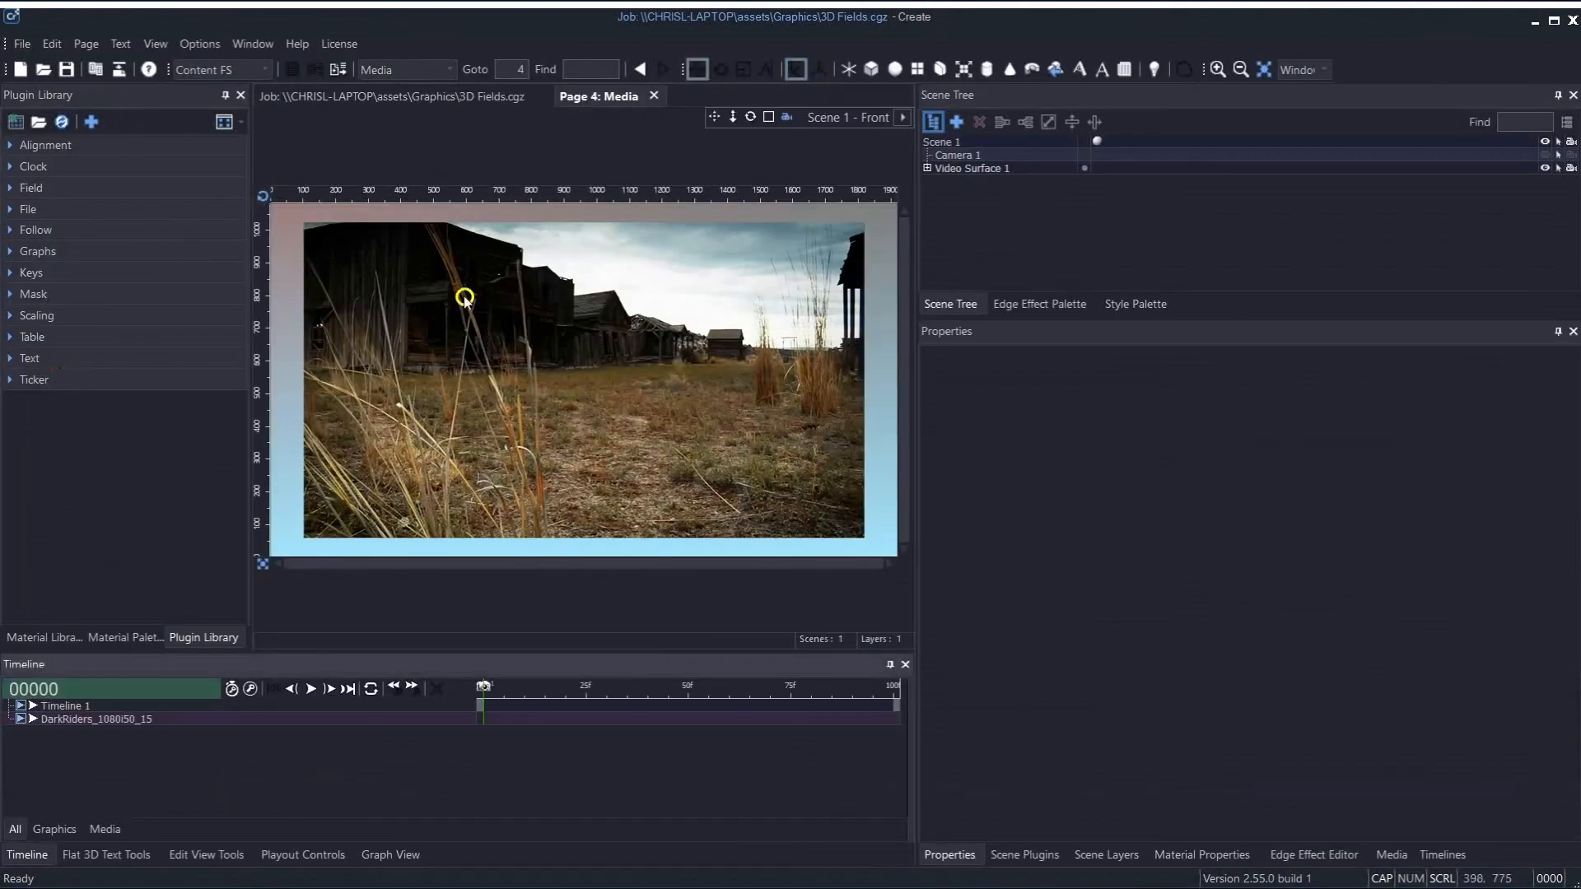
Step: Examine the clip layer in the diffuse channel of Video Surface 1's front material
{"action": "left_click", "coordinate": [927, 169]}
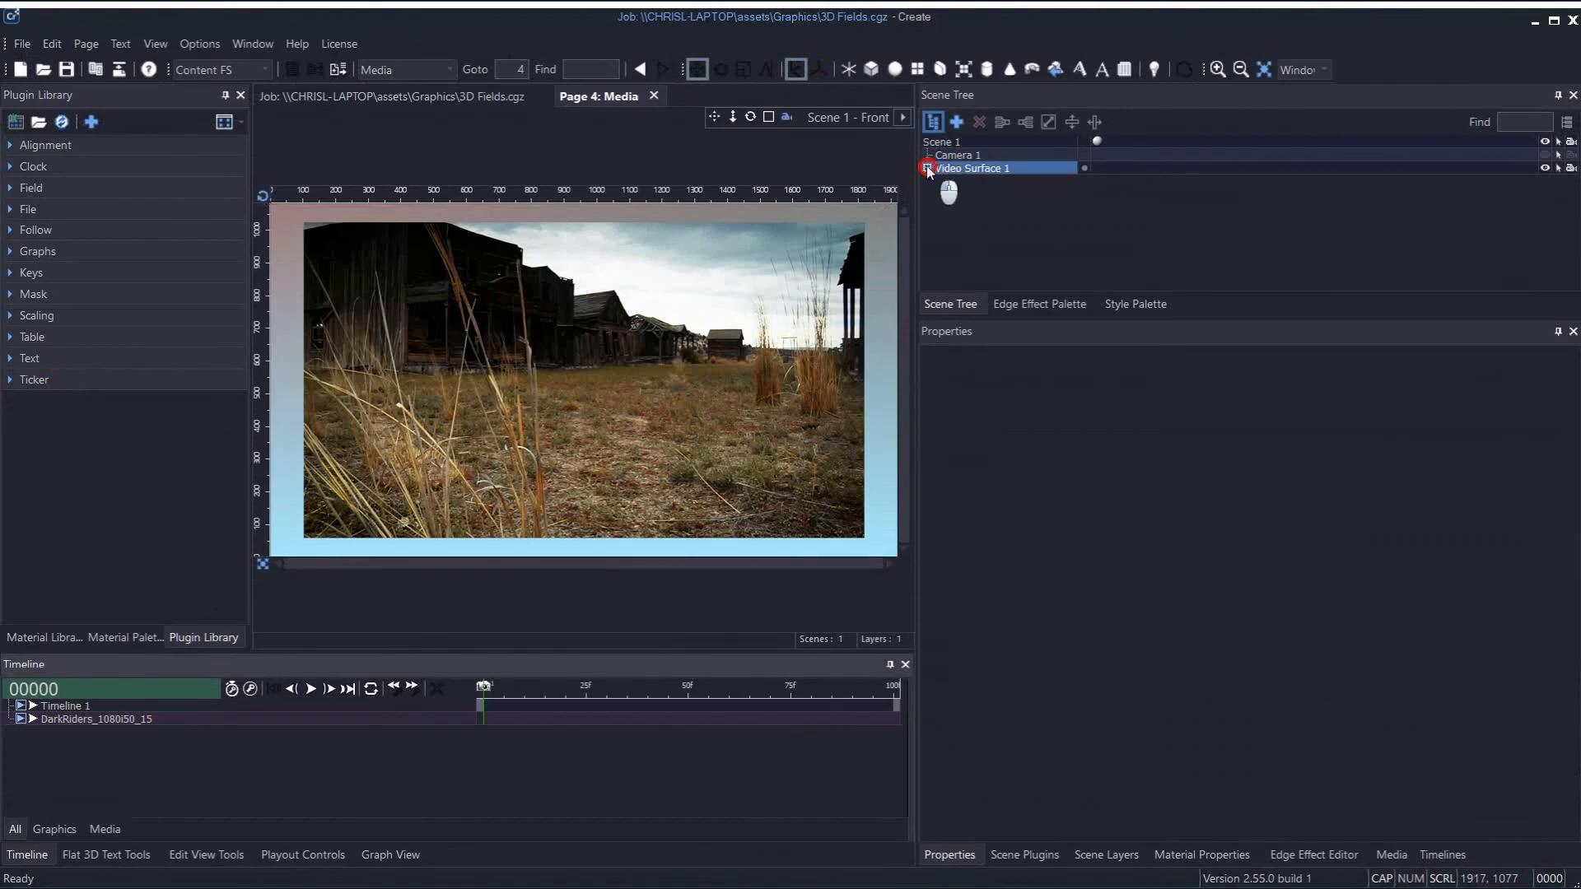
{"action": "left_click", "coordinate": [1092, 181]}
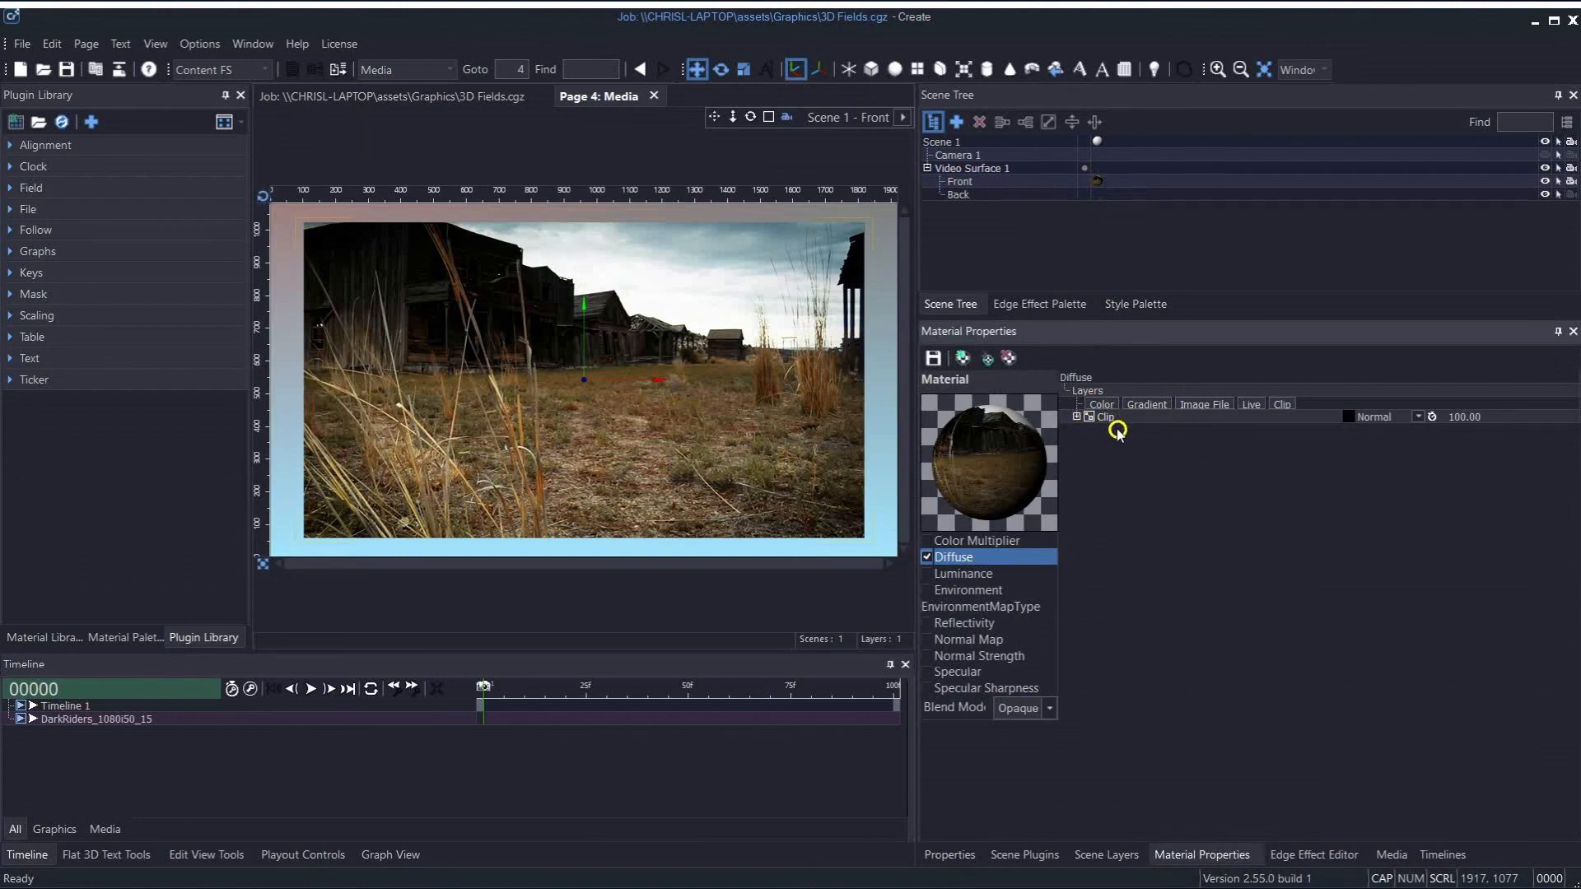
{"action": "left_click", "coordinate": [1088, 418]}
{"action": "left_click", "coordinate": [1190, 404]}
Step: Set the field association of the video clip DarkRiders_1080i50_15 to Primary and name the field "MY Clip"
{"action": "left_click", "coordinate": [1387, 856]}
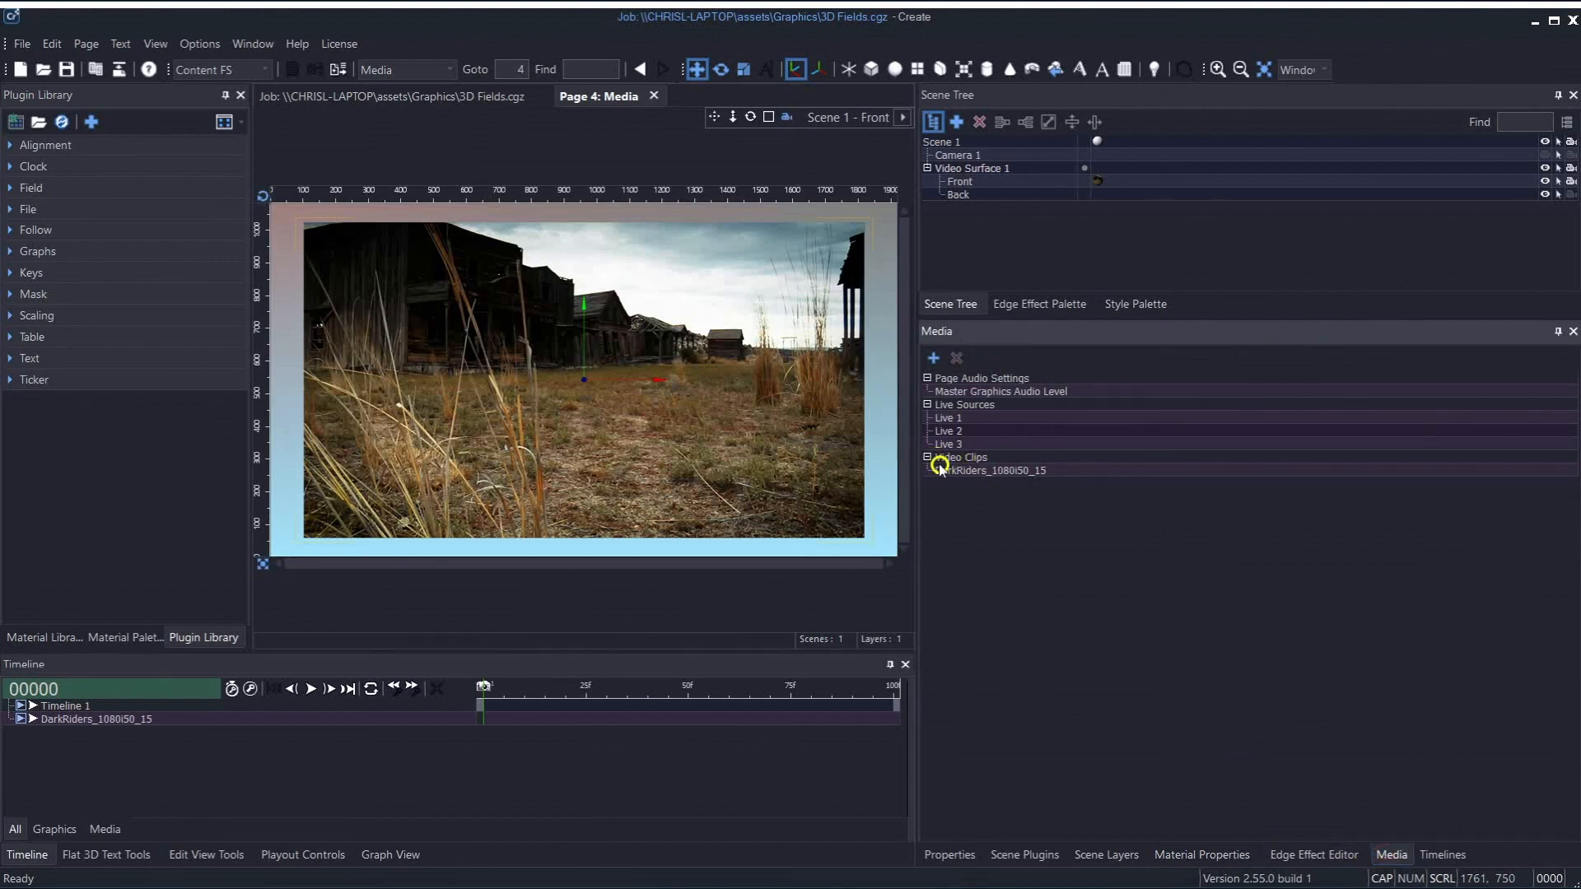
{"action": "left_click", "coordinate": [973, 471]}
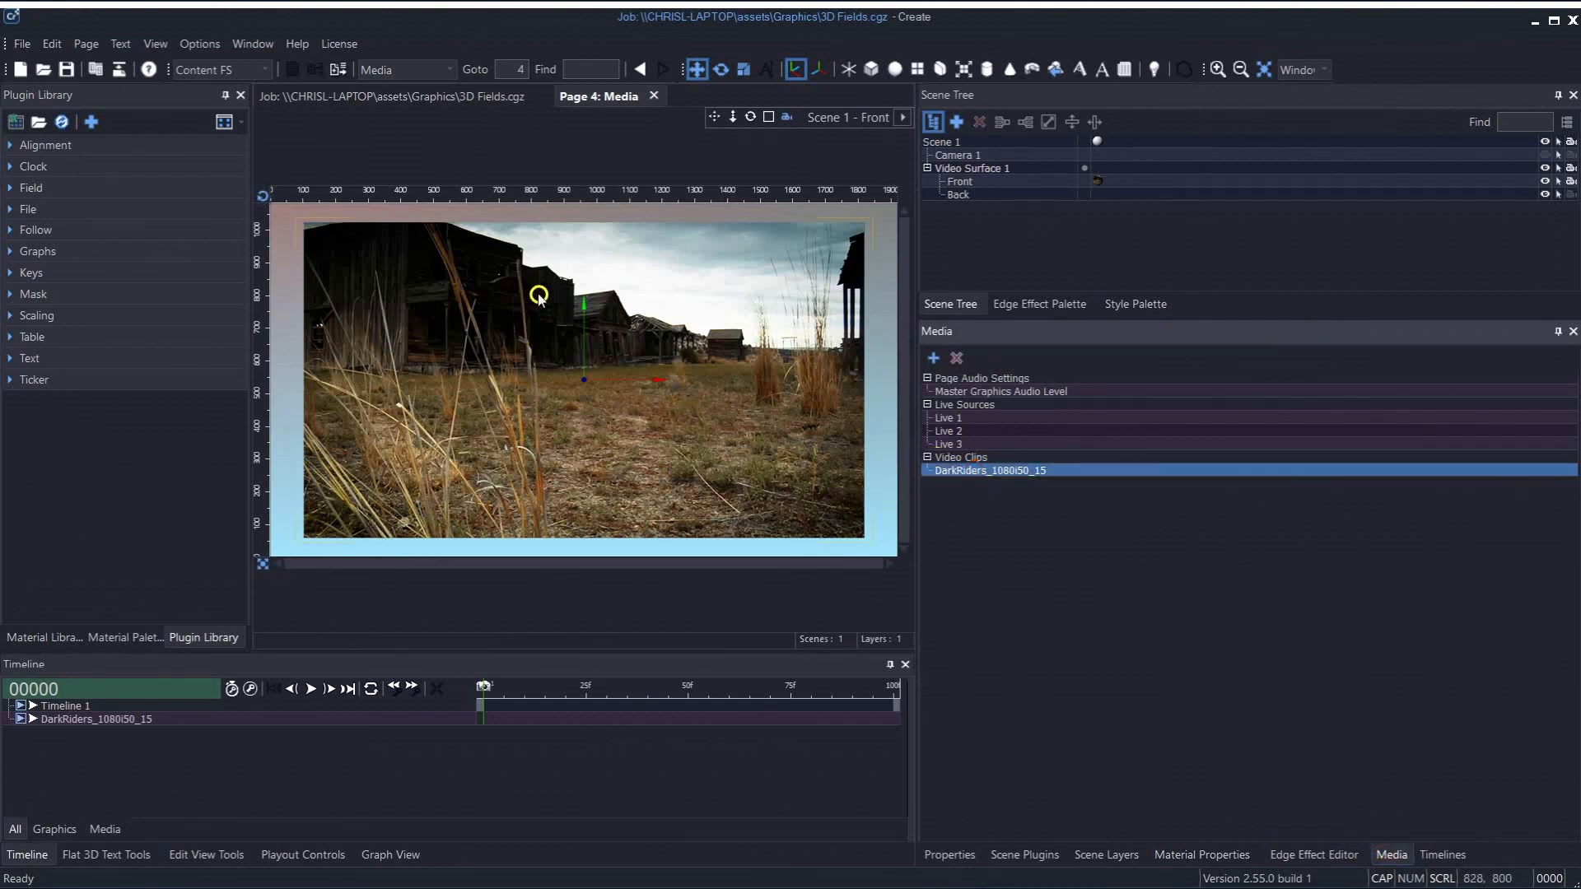
{"action": "left_click", "coordinate": [952, 856]}
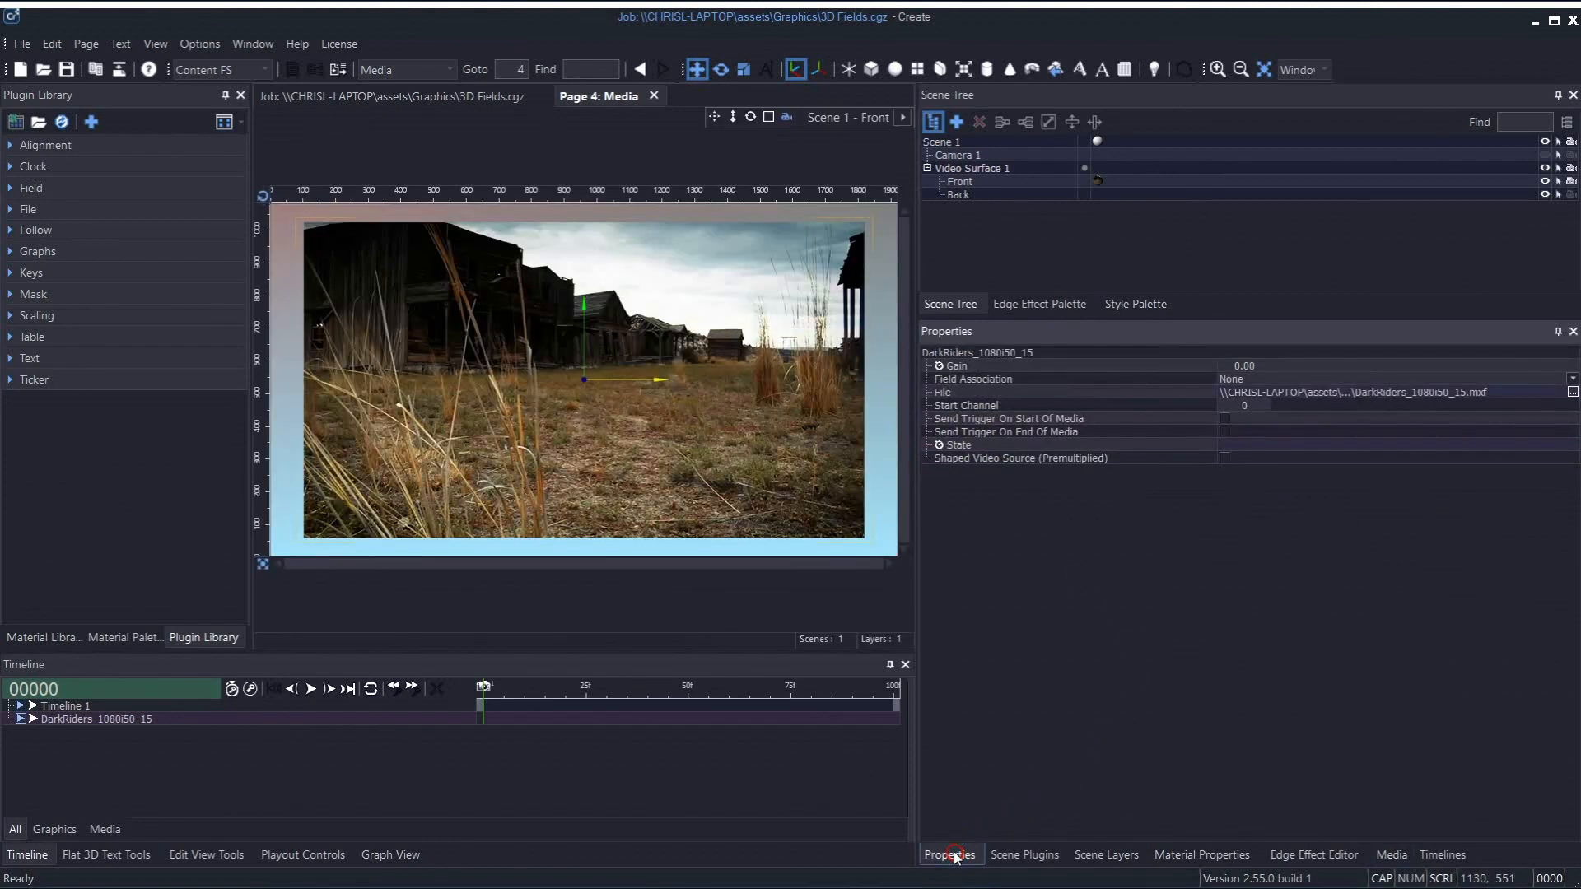
{"action": "left_click", "coordinate": [1228, 380]}
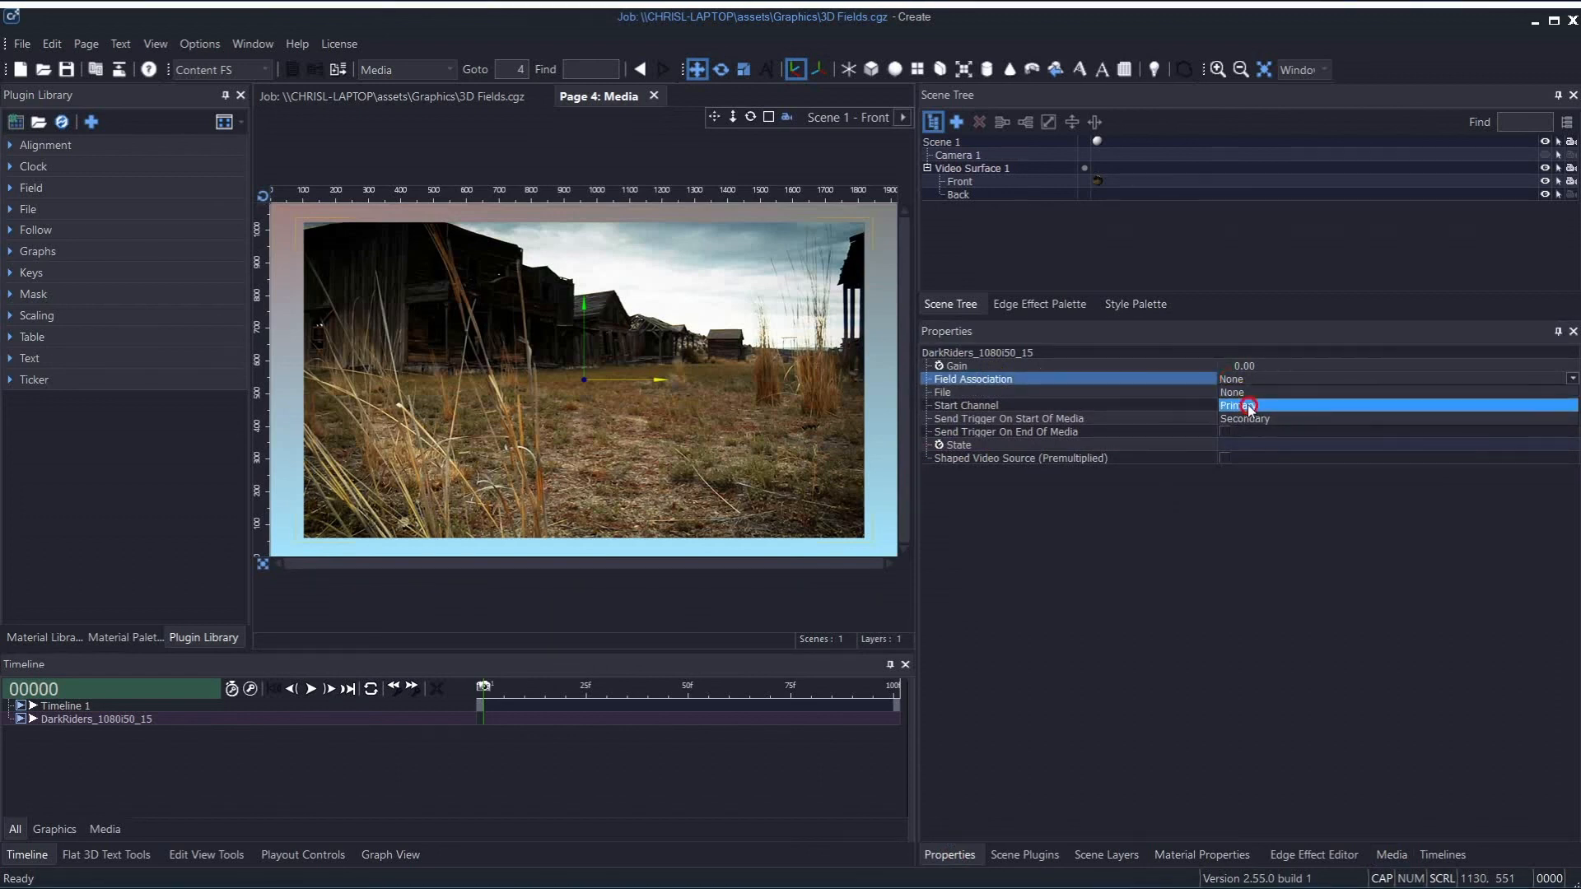
{"action": "left_click", "coordinate": [1245, 405]}
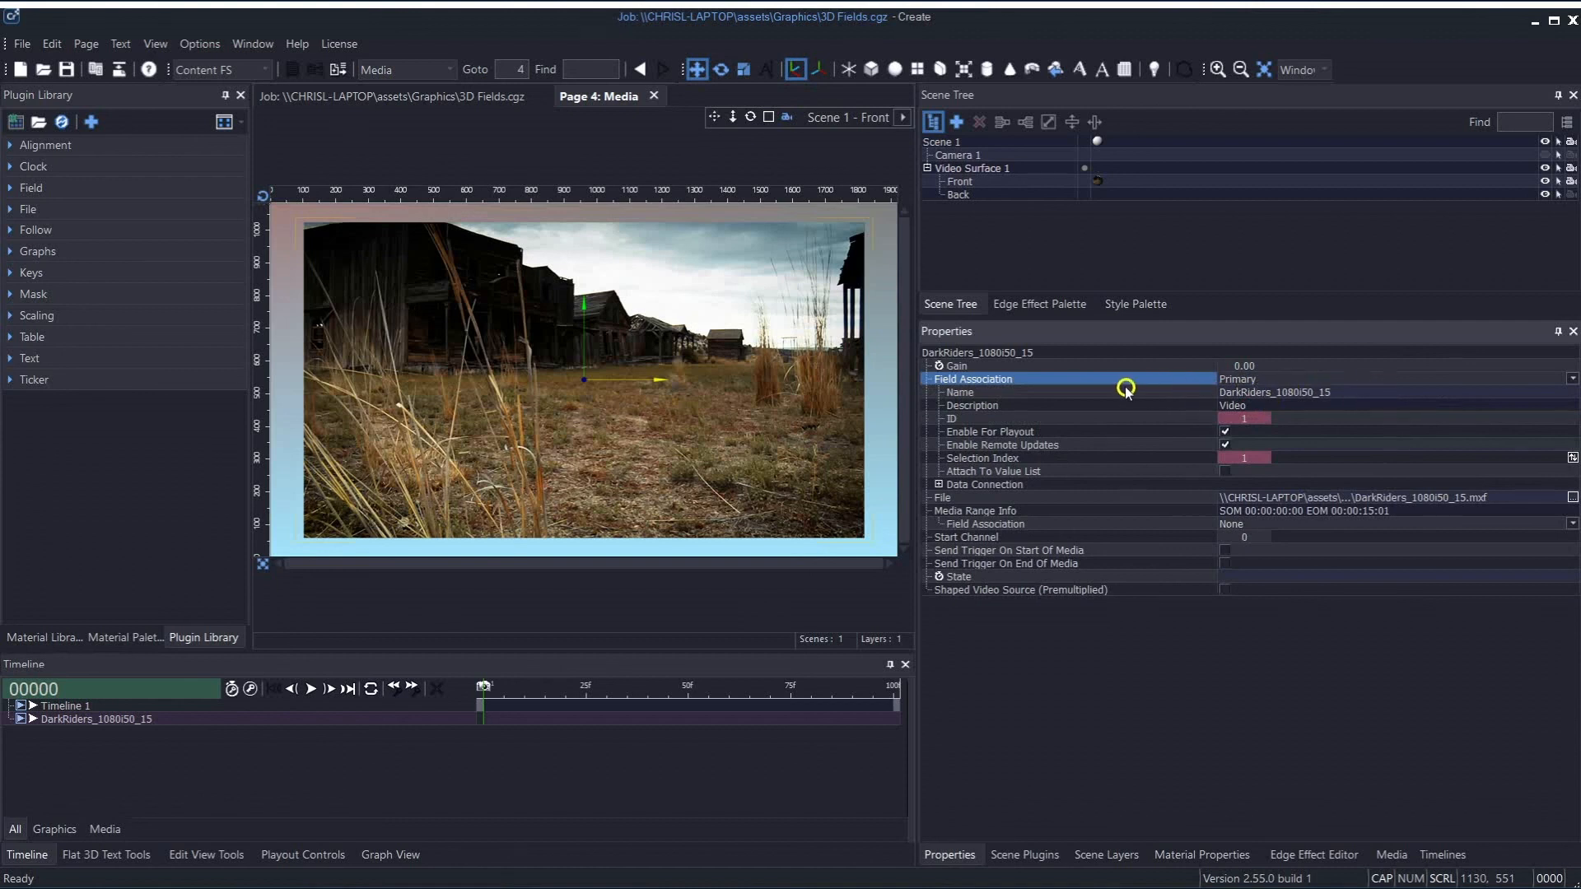
{"action": "left_click", "coordinate": [1337, 390]}
{"action": "left_click", "coordinate": [1172, 390]}
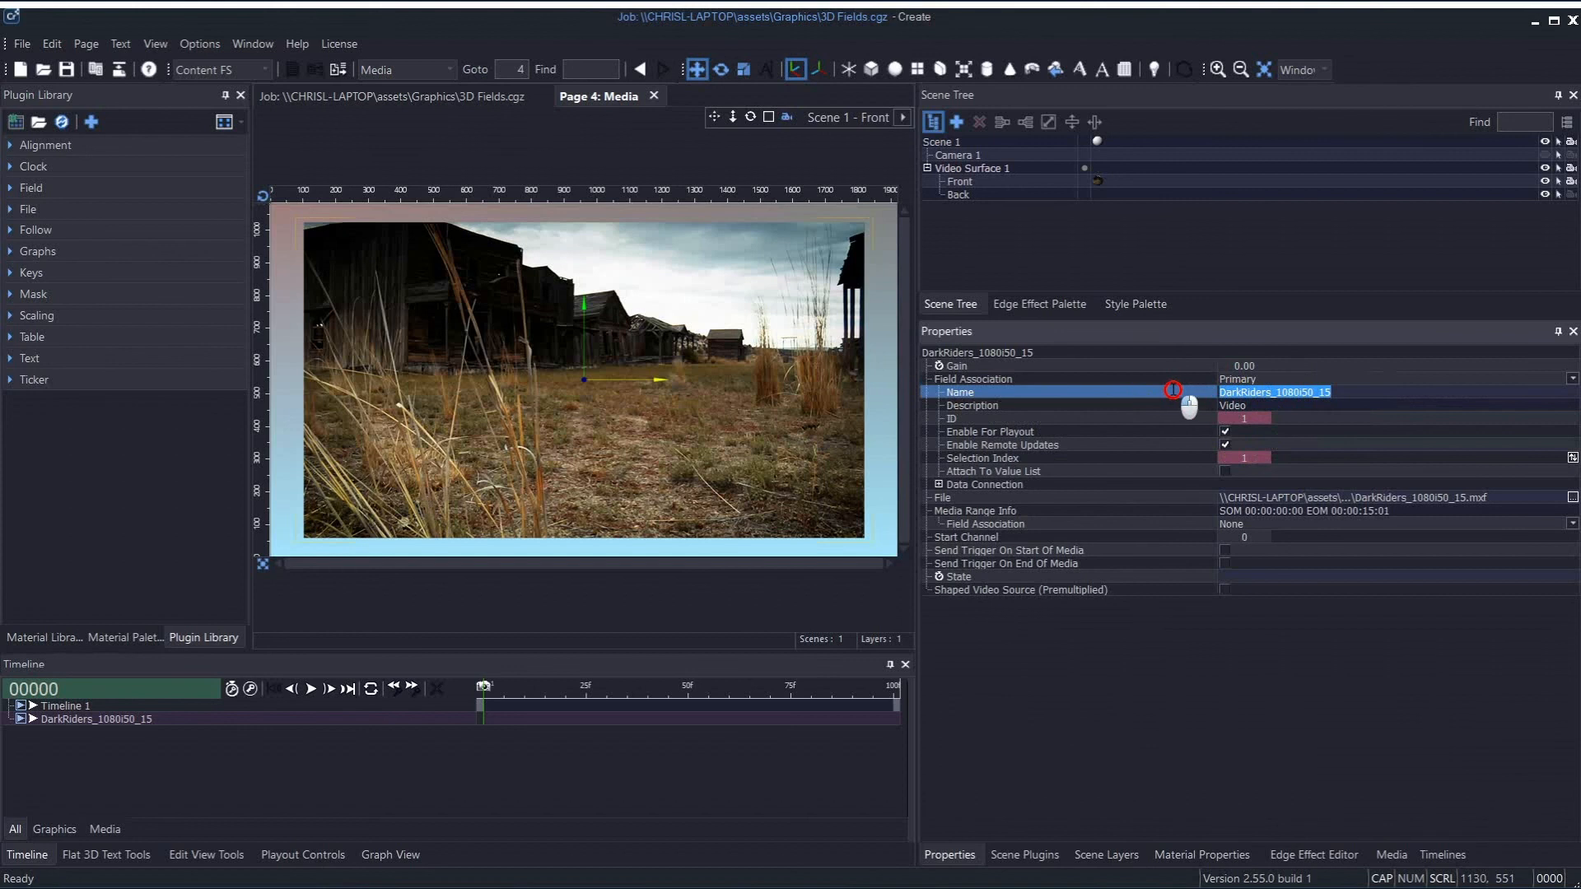
{"action": "type", "text": "MY Clip"}
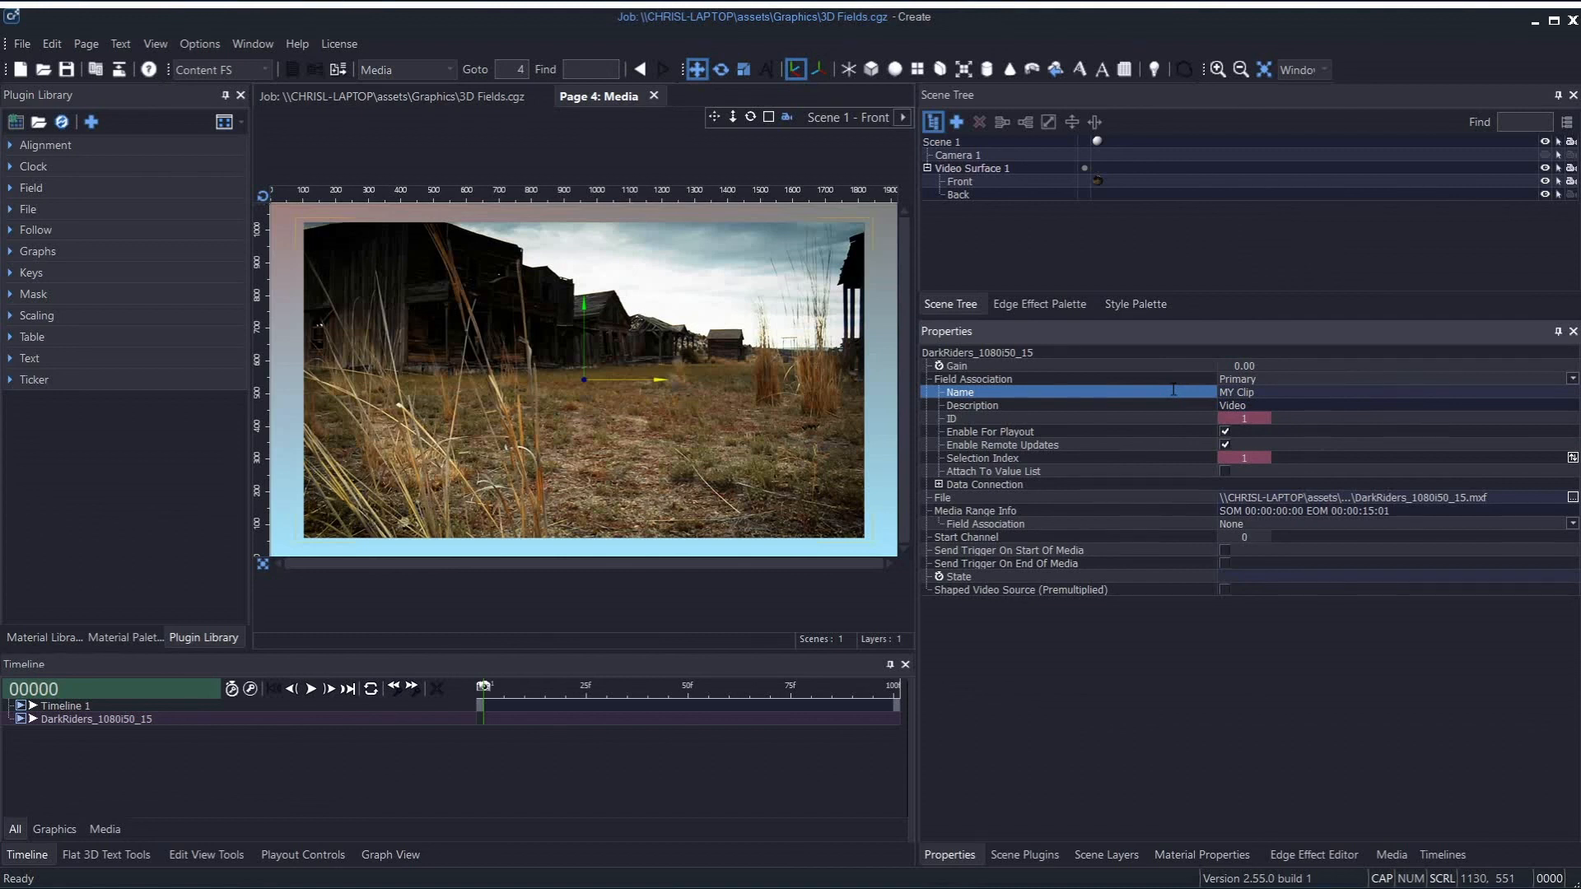
Step: Examine the Media page's field marker and its clip file data in the Field Marker Manager
{"action": "left_click", "coordinate": [94, 69]}
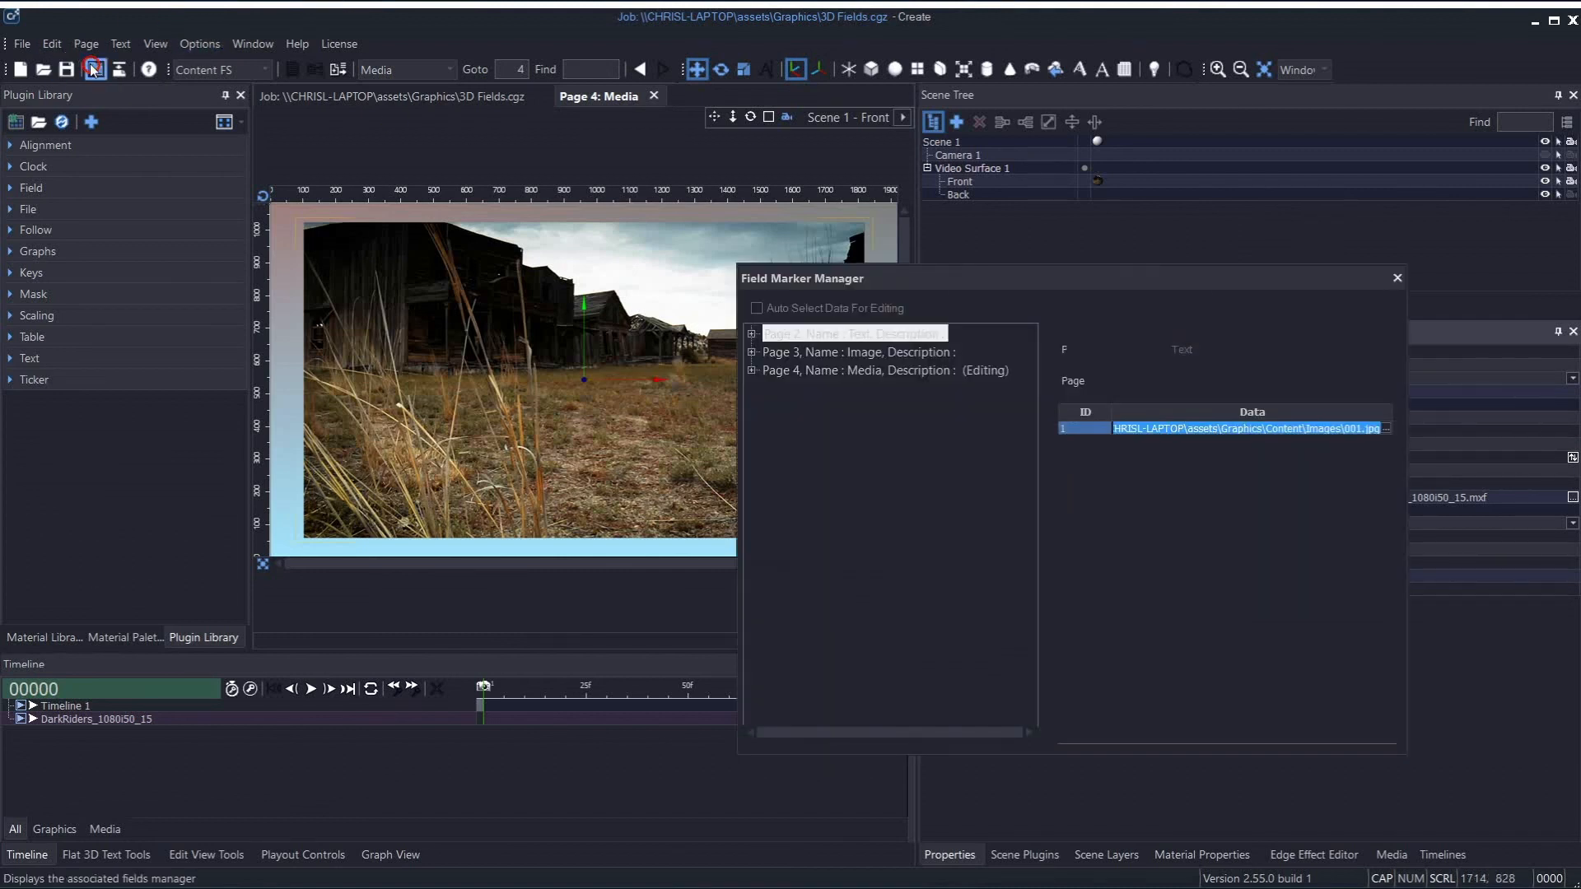
{"action": "left_click", "coordinate": [807, 371]}
{"action": "left_click", "coordinate": [752, 371]}
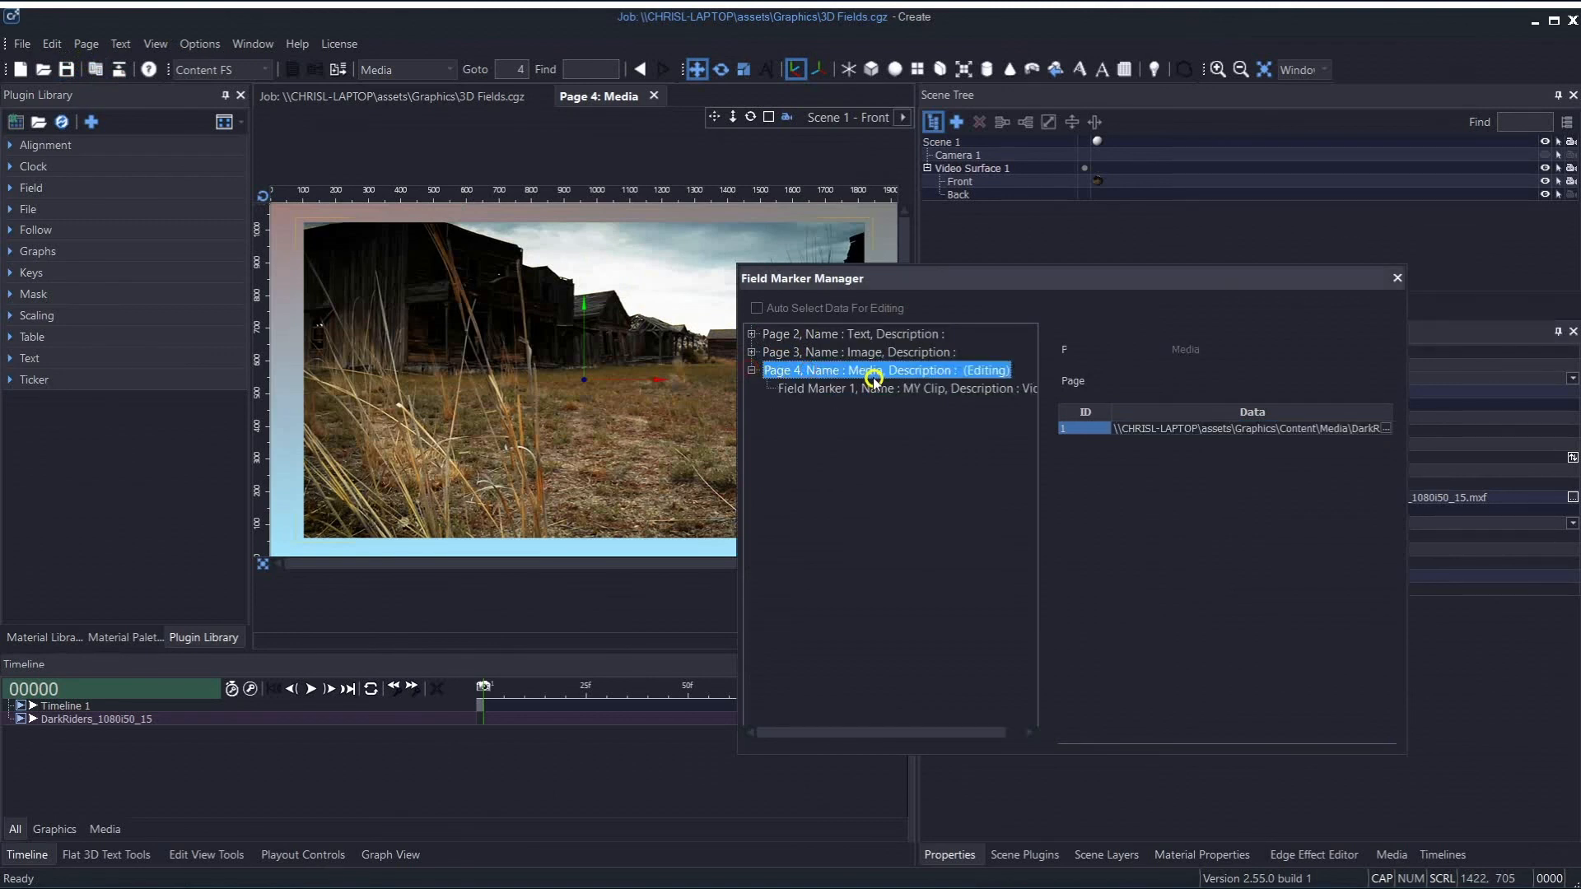
{"action": "left_click", "coordinate": [929, 394]}
{"action": "left_click", "coordinate": [871, 372]}
{"action": "left_click", "coordinate": [752, 371]}
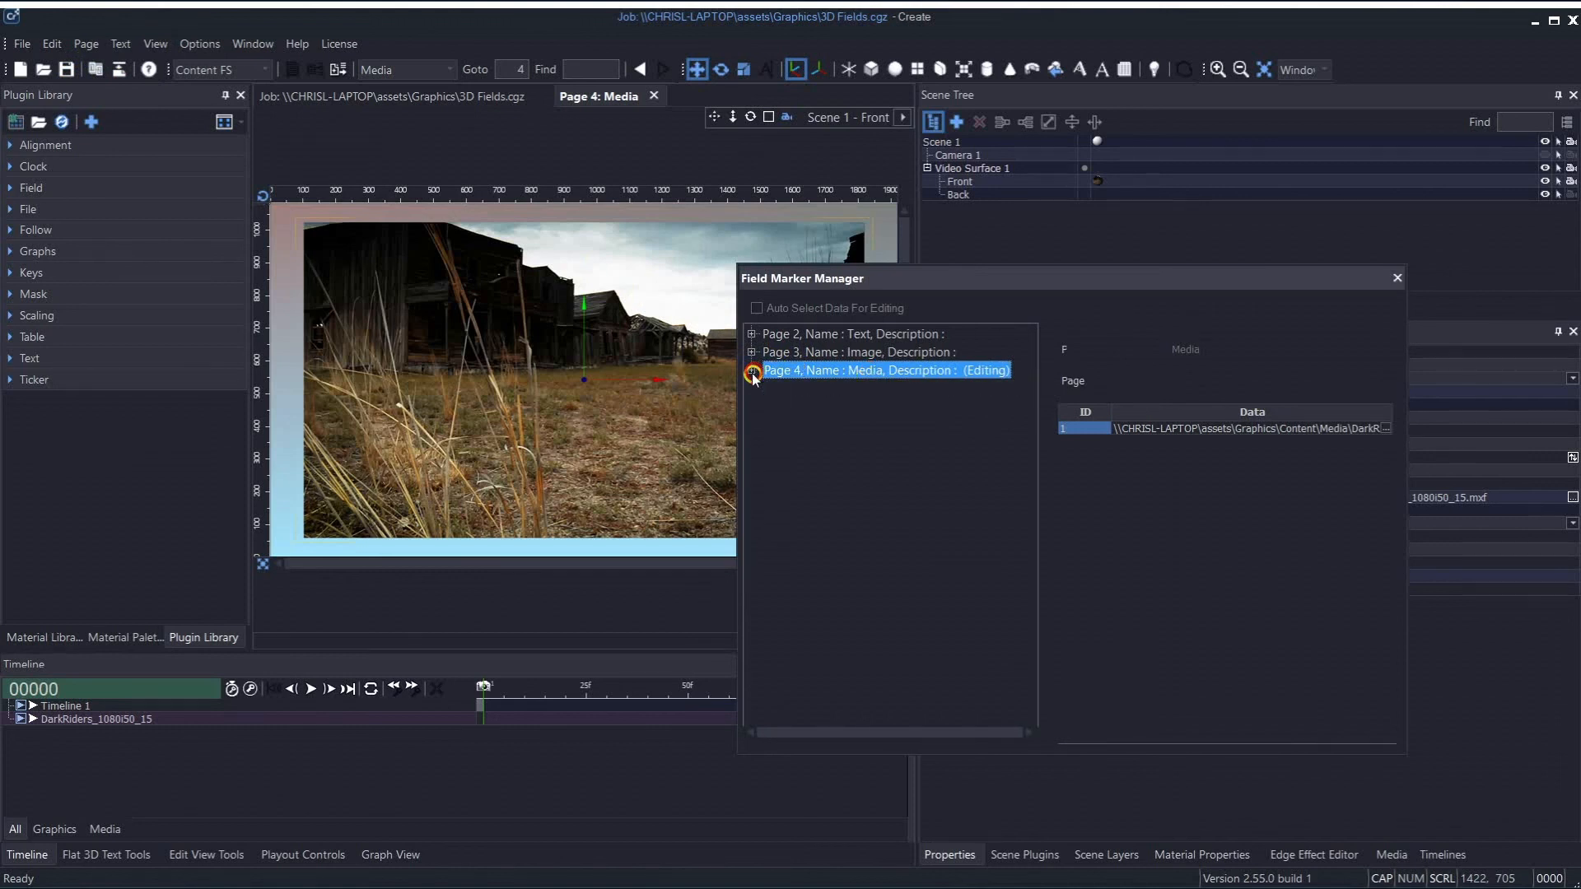
{"action": "left_click", "coordinate": [1390, 274]}
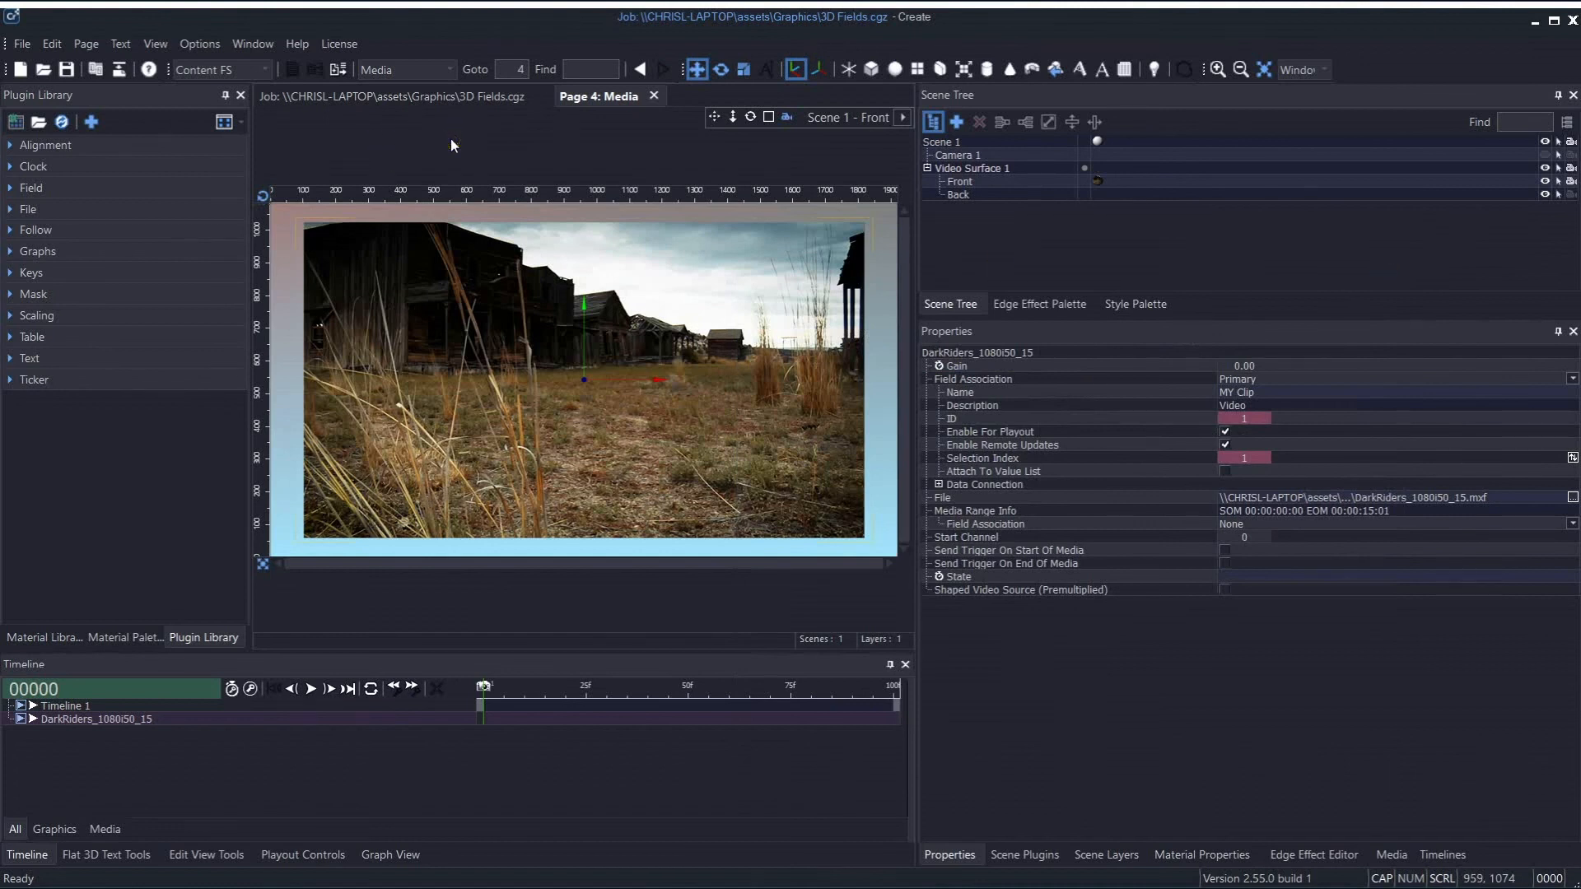
Step: Close the Media page with its changes saved
{"action": "left_click", "coordinate": [653, 96]}
{"action": "left_click", "coordinate": [660, 631]}
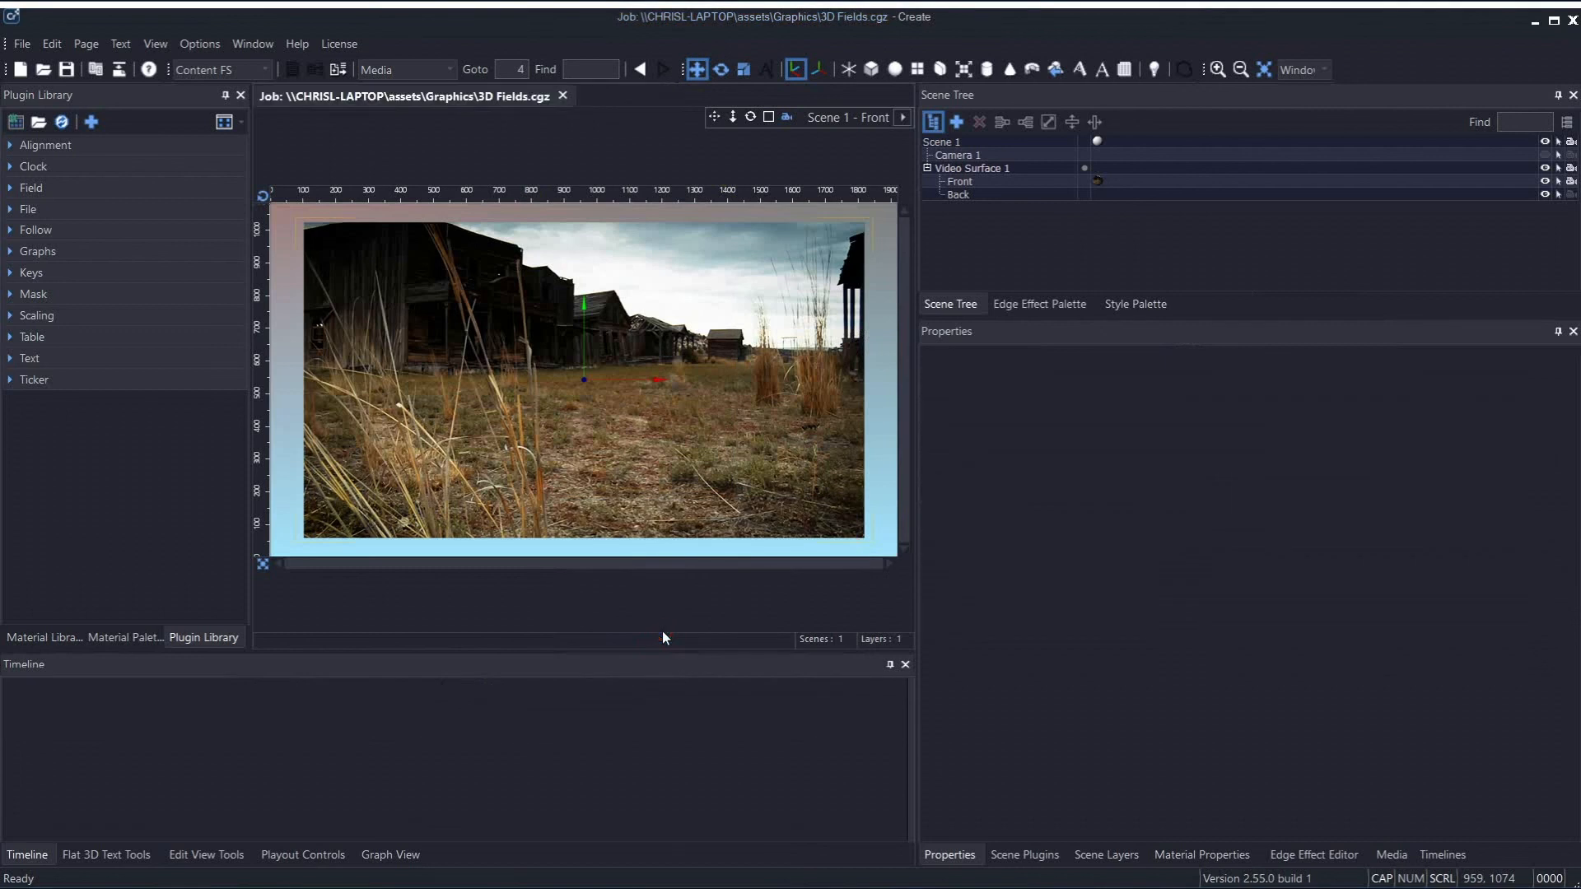